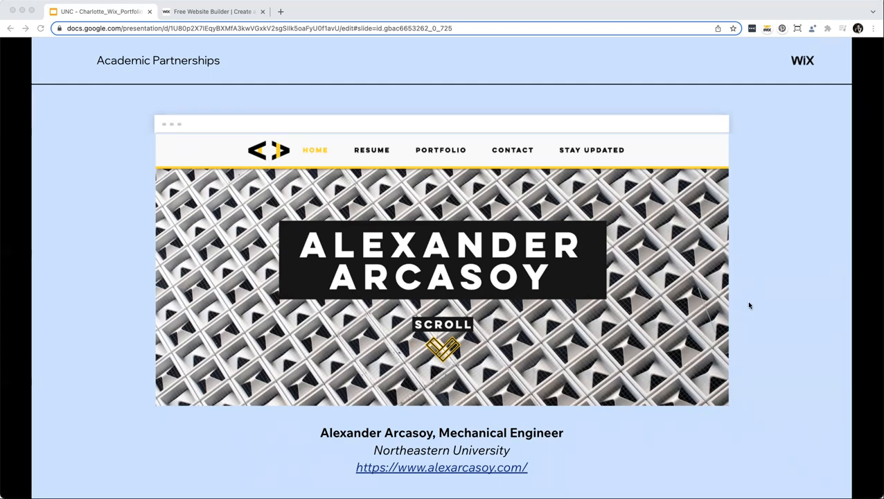
Open the mechanical engineer's example portfolio site from the slide's hyperlink in a new tab.
{"action": "left_click", "coordinate": [611, 478]}
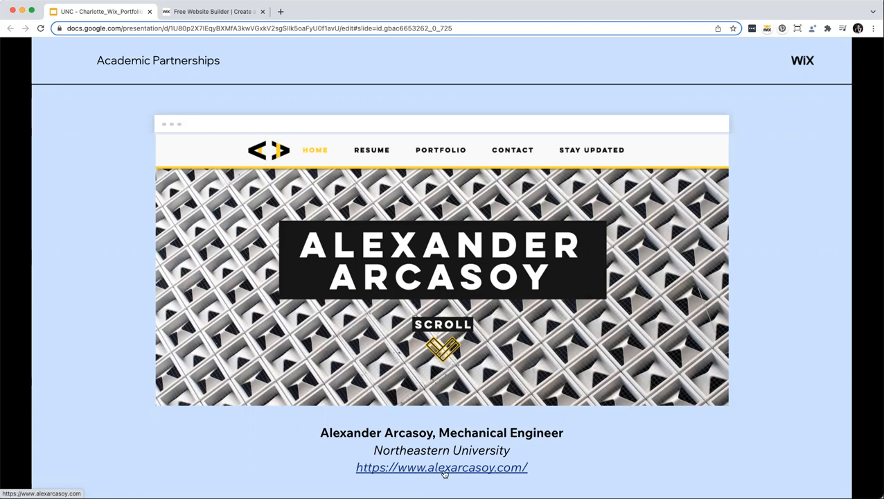
{"action": "left_click", "coordinate": [444, 468]}
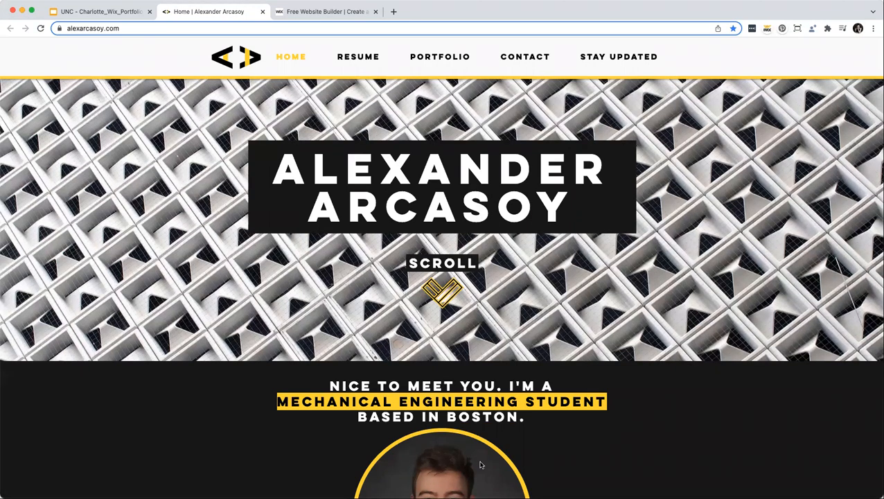
Scroll the portfolio home page to the portrait and 'I'm passionate about' introduction.
{"action": "scroll", "coordinate": [480, 465], "scroll_direction": "down", "scroll_amount": 1}
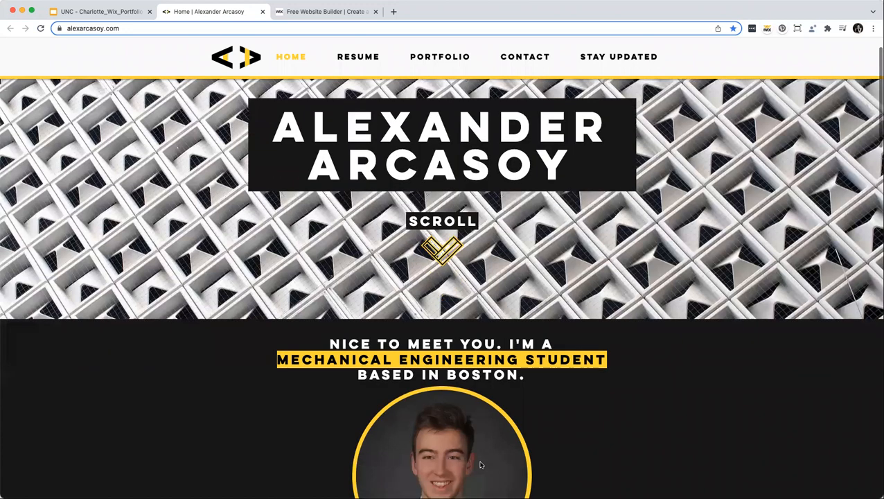
{"action": "scroll", "coordinate": [481, 465], "scroll_direction": "down", "scroll_amount": 3}
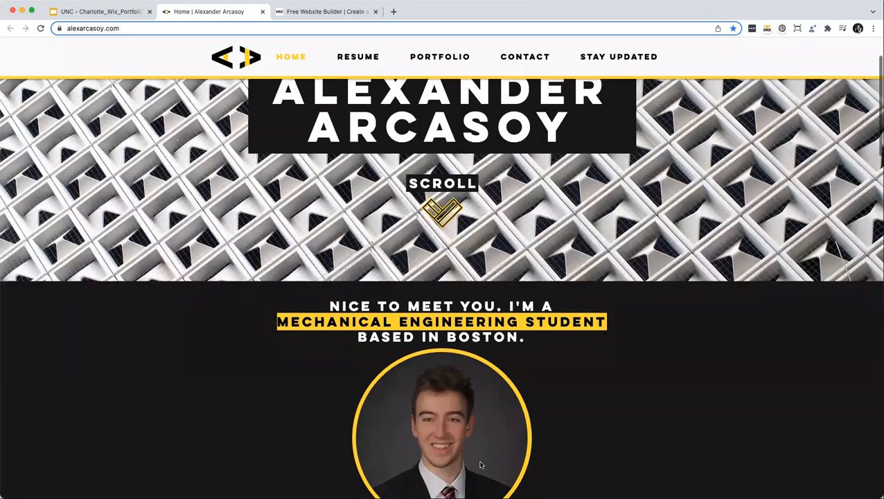
{"action": "scroll", "coordinate": [479, 462], "scroll_direction": "down", "scroll_amount": 2}
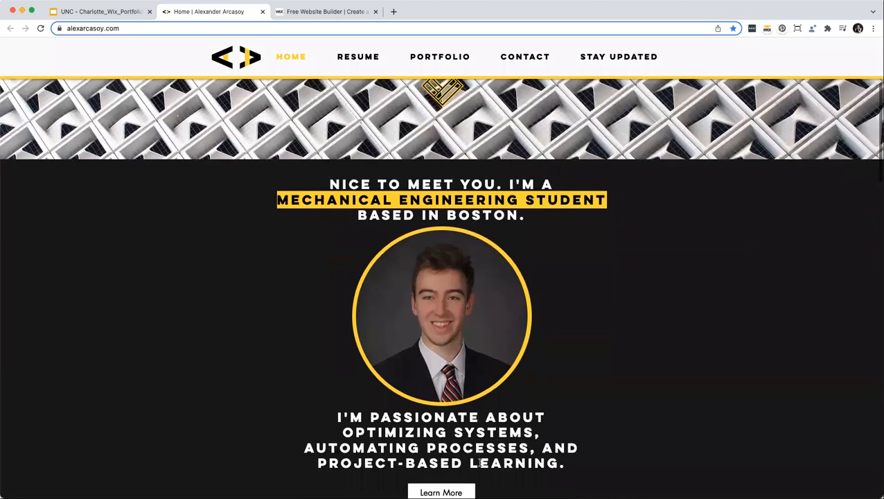
{"action": "scroll", "coordinate": [479, 462], "scroll_direction": "down", "scroll_amount": 3}
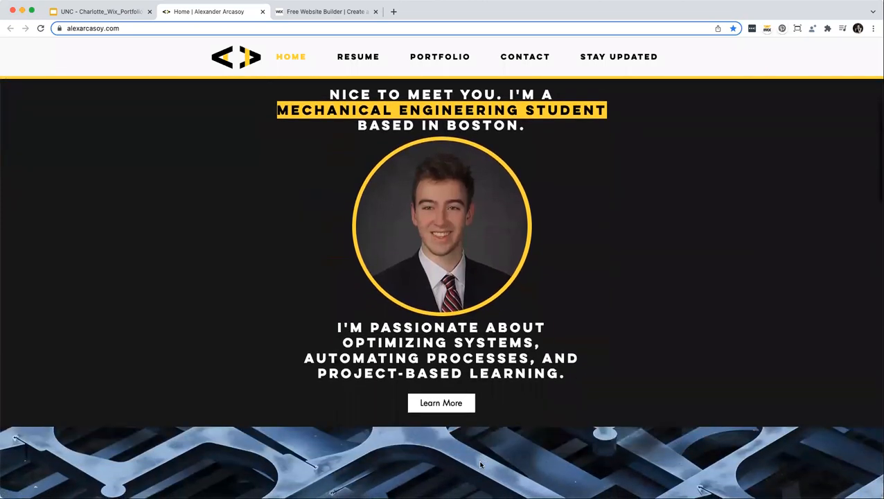
{"action": "scroll", "coordinate": [480, 464], "scroll_direction": "down", "scroll_amount": 3}
{"action": "scroll", "coordinate": [481, 465], "scroll_direction": "up", "scroll_amount": 1}
{"action": "scroll", "coordinate": [480, 465], "scroll_direction": "up", "scroll_amount": 3}
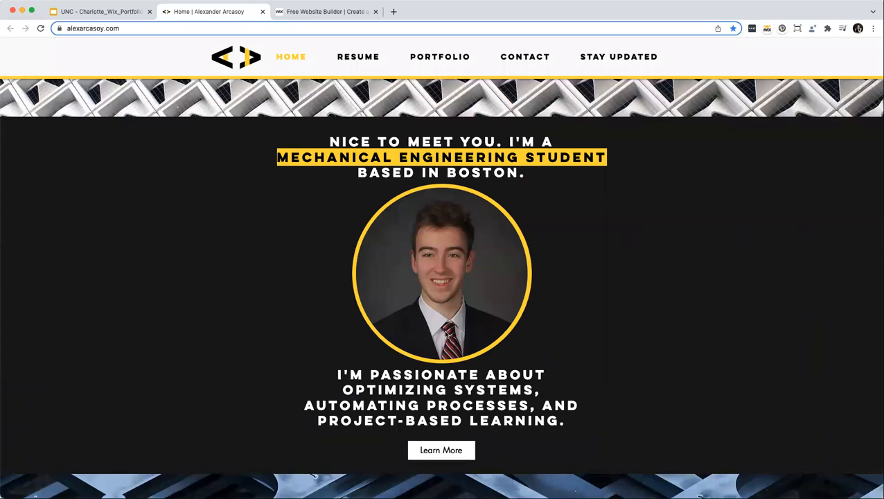
{"action": "scroll", "coordinate": [367, 365], "scroll_direction": "up", "scroll_amount": 5}
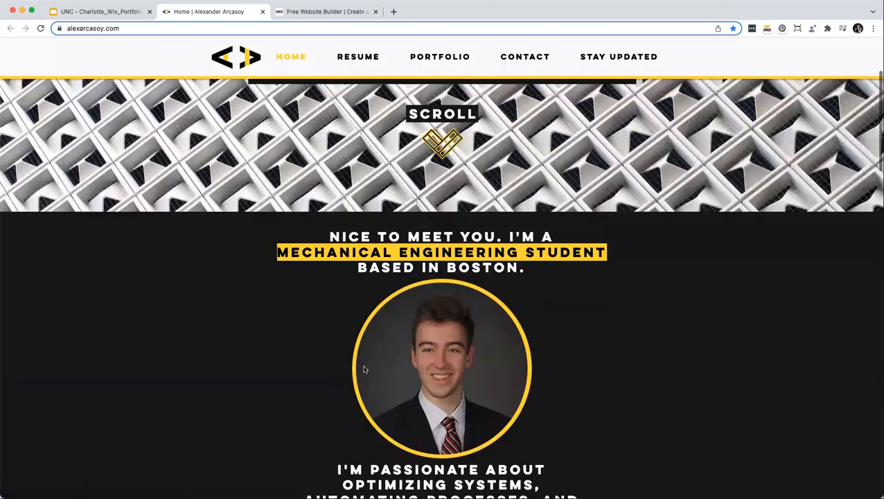
{"action": "scroll", "coordinate": [364, 370], "scroll_direction": "up", "scroll_amount": 2}
{"action": "scroll", "coordinate": [365, 350], "scroll_direction": "down", "scroll_amount": 8}
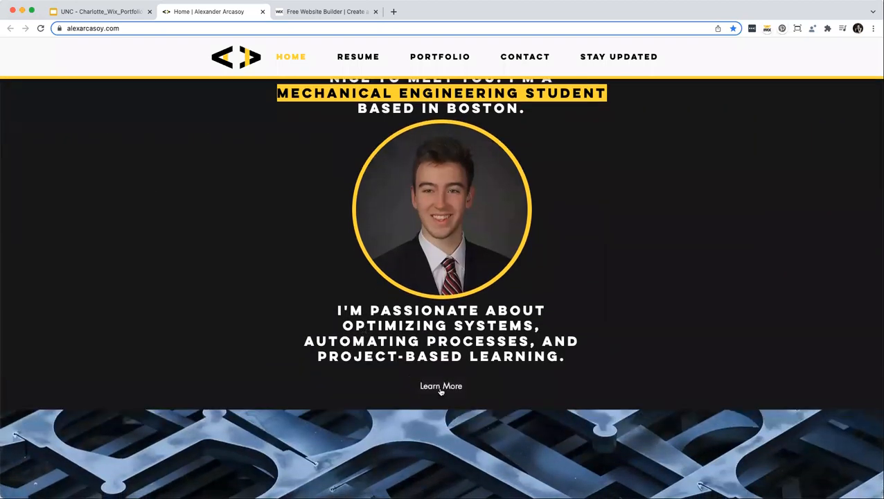
{"action": "scroll", "coordinate": [440, 391], "scroll_direction": "down", "scroll_amount": 1}
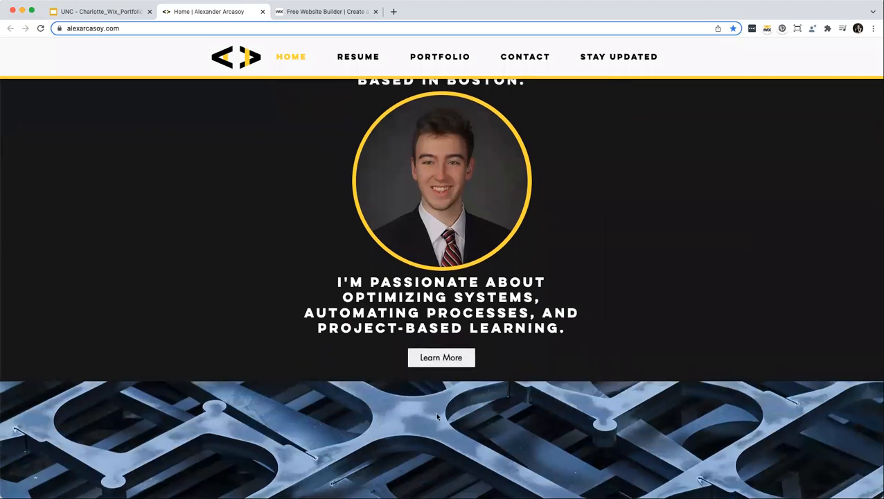
Expand the about-me text, scroll past Resume, and open the Foot Stretcher Redesign project.
{"action": "left_click", "coordinate": [426, 356]}
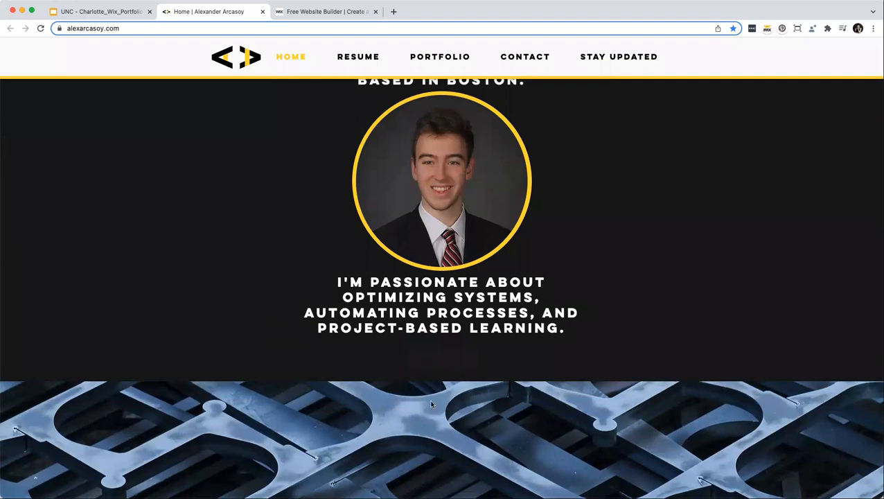
{"action": "scroll", "coordinate": [520, 235], "scroll_direction": "down", "scroll_amount": 6}
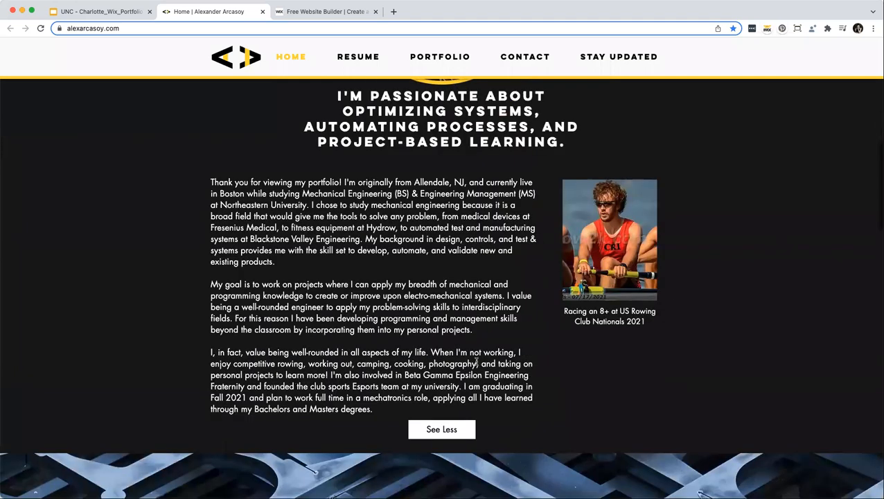
{"action": "scroll", "coordinate": [397, 333], "scroll_direction": "down", "scroll_amount": 1}
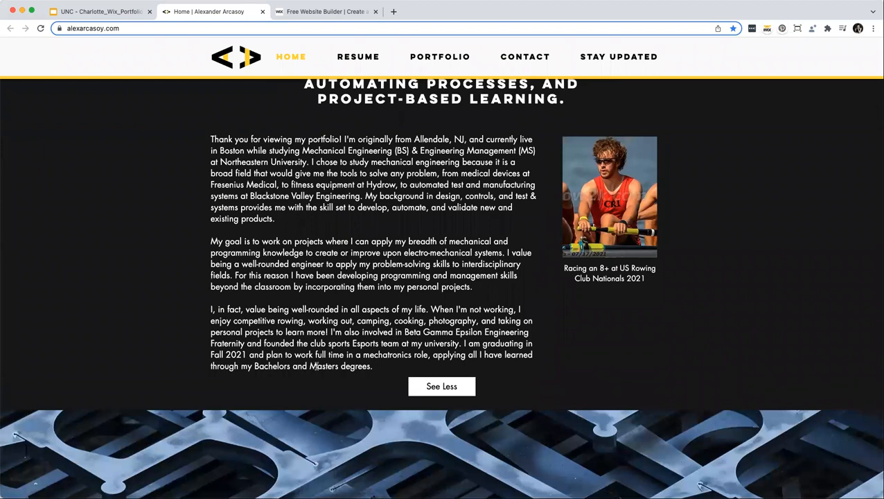
{"action": "scroll", "coordinate": [329, 382], "scroll_direction": "down", "scroll_amount": 3}
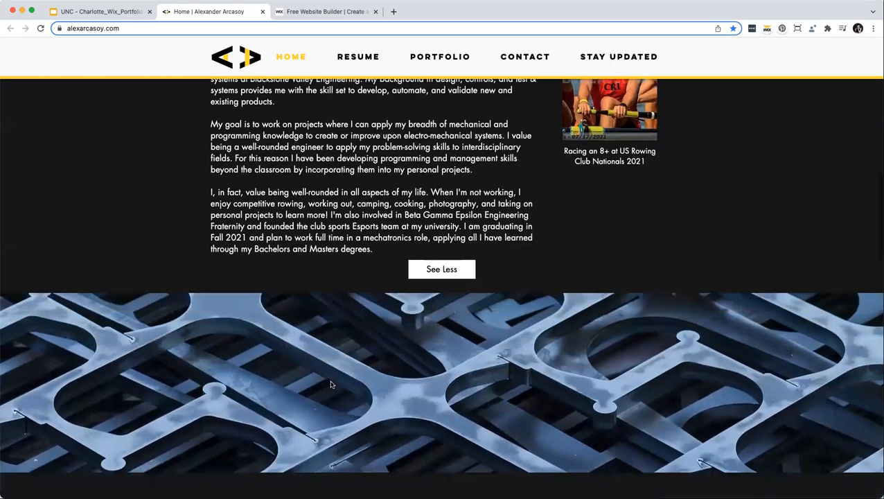
{"action": "scroll", "coordinate": [331, 384], "scroll_direction": "down", "scroll_amount": 4}
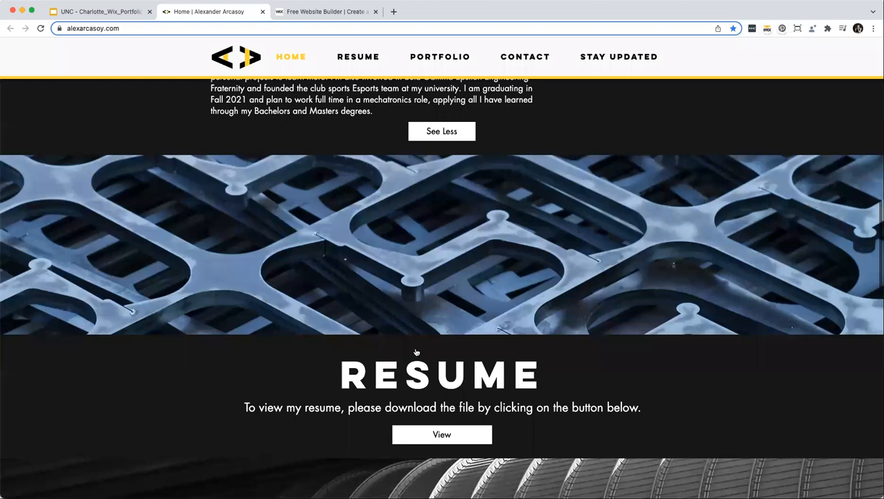
{"action": "scroll", "coordinate": [419, 347], "scroll_direction": "down", "scroll_amount": 3}
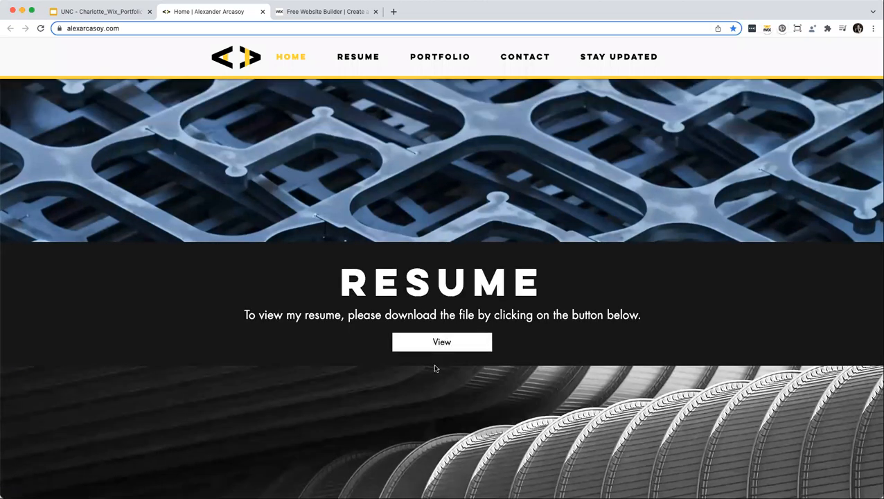
{"action": "scroll", "coordinate": [435, 368], "scroll_direction": "down", "scroll_amount": 7}
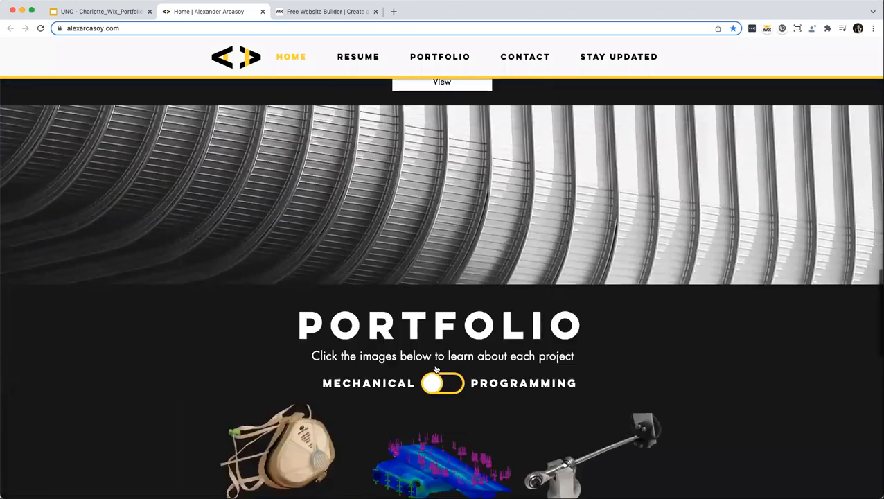
{"action": "scroll", "coordinate": [436, 369], "scroll_direction": "down", "scroll_amount": 4}
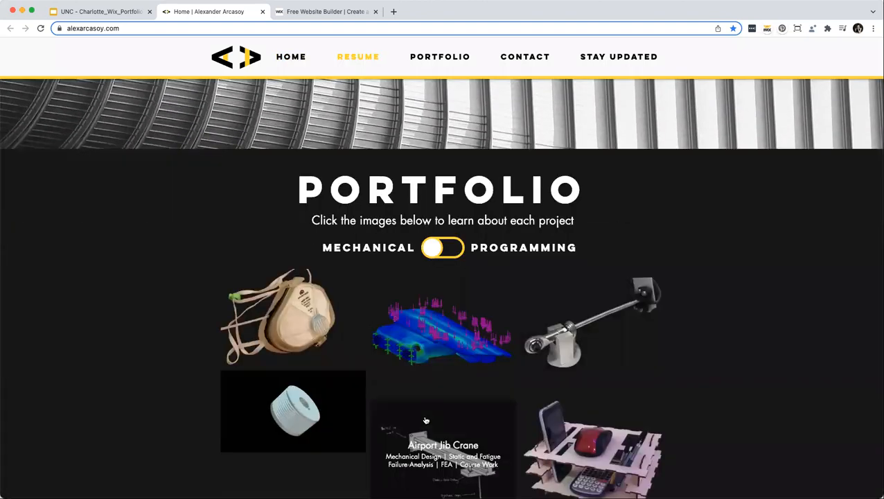
{"action": "scroll", "coordinate": [426, 420], "scroll_direction": "down", "scroll_amount": 2}
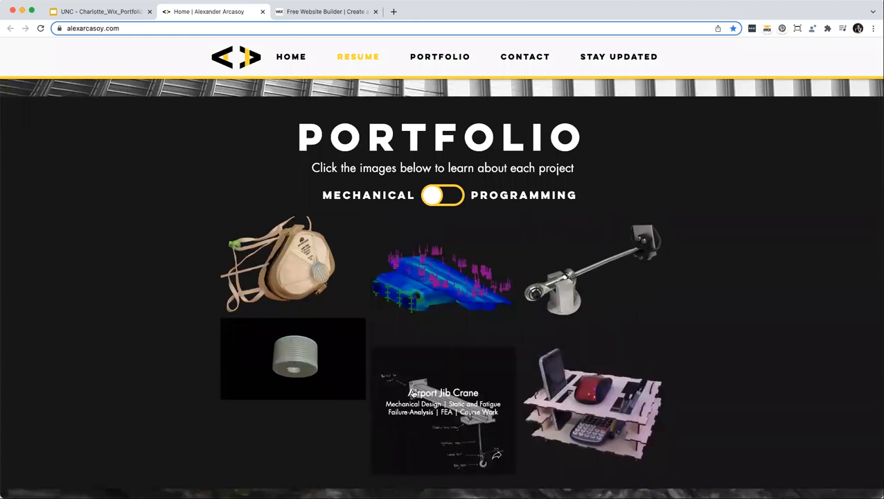
{"action": "left_click", "coordinate": [442, 311]}
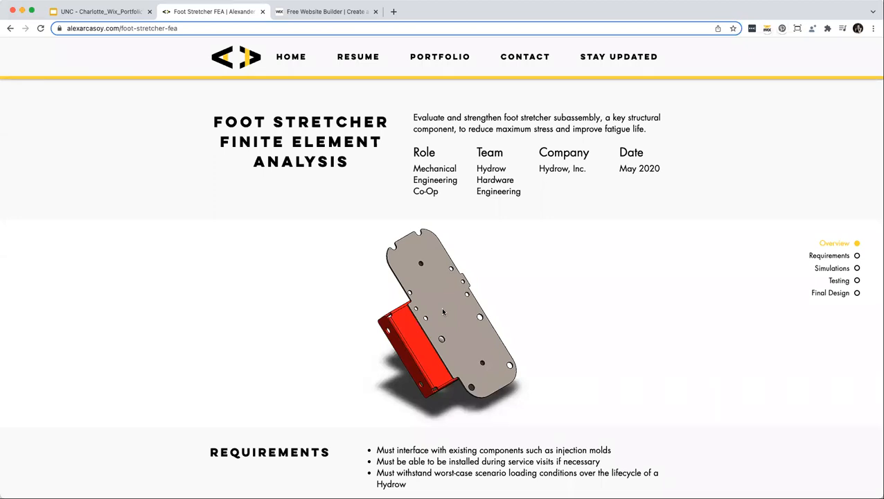
Review the Foot Stretcher FEA Requirements and Simulations sections, then close the project tab.
{"action": "scroll", "coordinate": [443, 312], "scroll_direction": "down", "scroll_amount": 5}
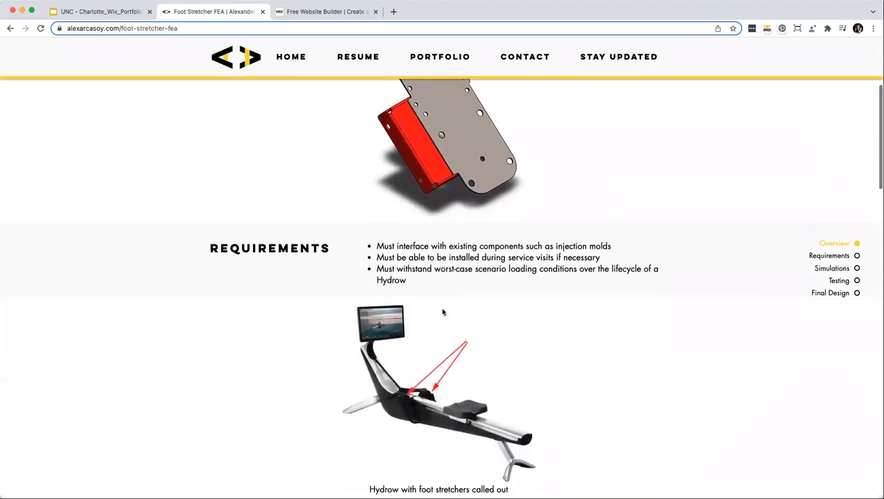
{"action": "scroll", "coordinate": [443, 311], "scroll_direction": "down", "scroll_amount": 3}
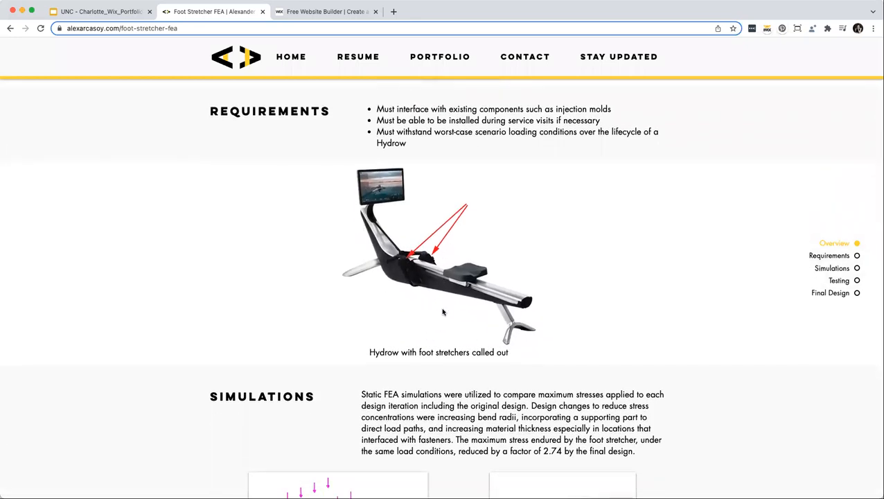
{"action": "scroll", "coordinate": [442, 312], "scroll_direction": "down", "scroll_amount": 3}
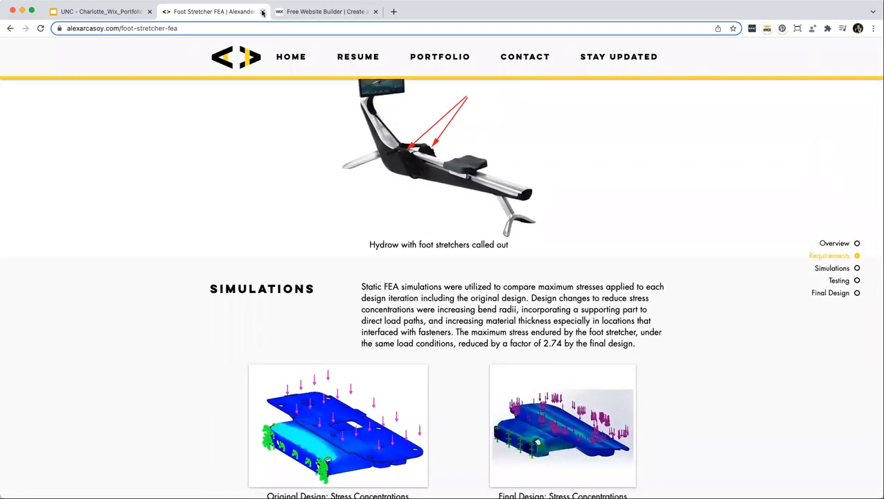
{"action": "key", "text": "super+w"}
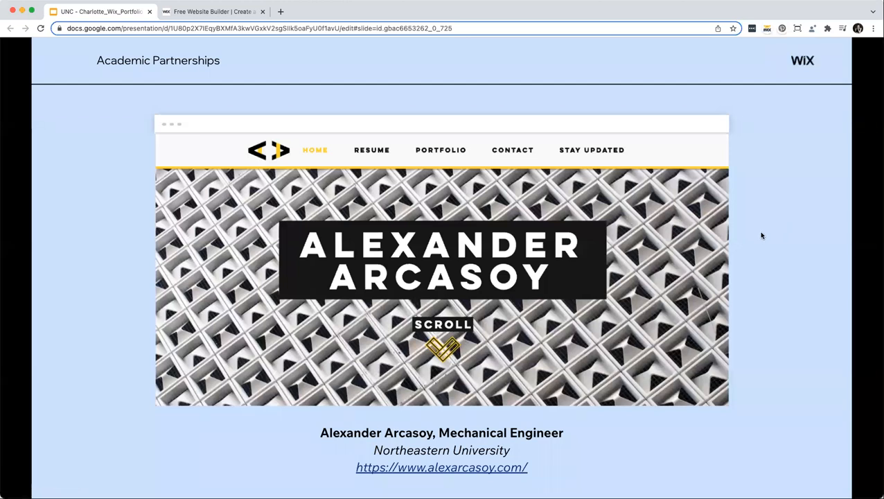
Advance the deck to the '03. Incorporate your personal brand' slide.
{"action": "key", "text": "Right"}
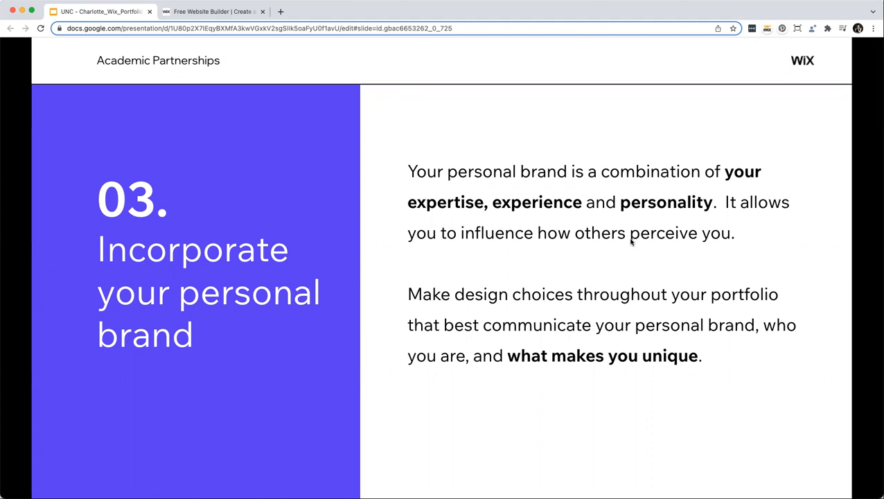
Move through the Personal Branding Tips slide to the next example portfolio slide.
{"action": "left_click", "coordinate": [630, 241]}
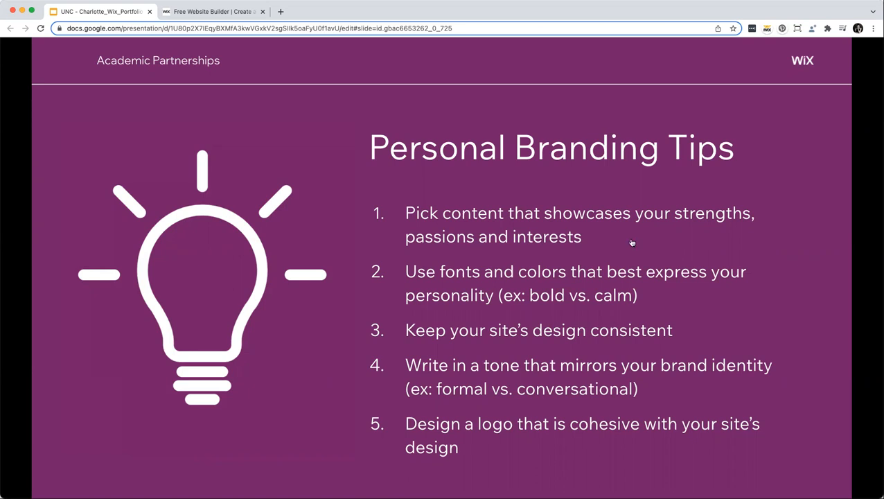
{"action": "key", "text": "Right"}
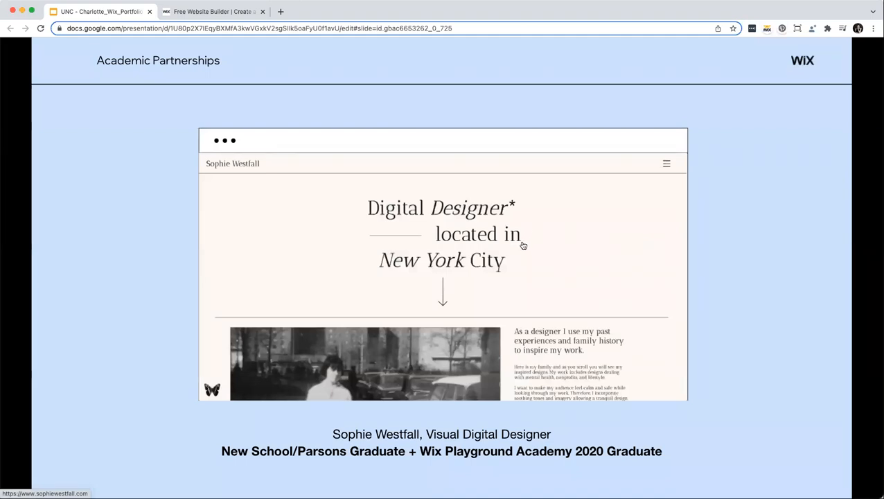
Open the New York digital designer's portfolio site from the slide's linked screenshot.
{"action": "left_click", "coordinate": [435, 348]}
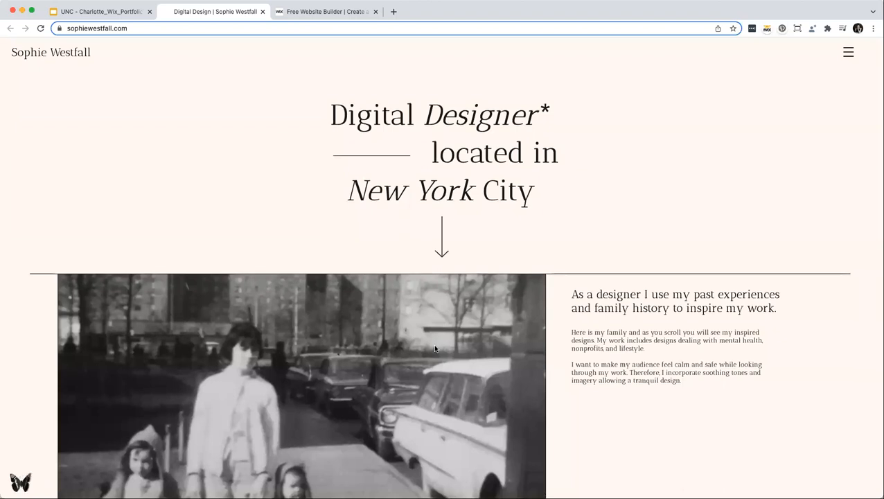
{"action": "scroll", "coordinate": [435, 348], "scroll_direction": "down", "scroll_amount": 2}
{"action": "scroll", "coordinate": [435, 348], "scroll_direction": "down", "scroll_amount": 2}
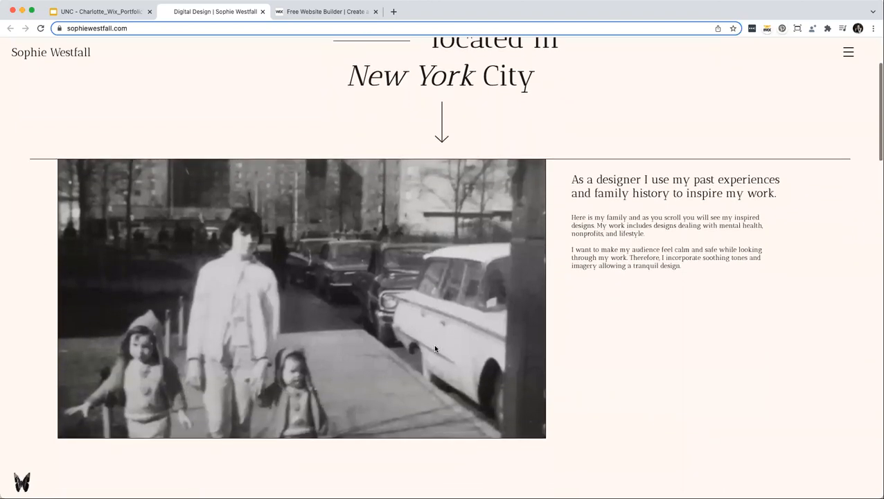
{"action": "scroll", "coordinate": [435, 348], "scroll_direction": "down", "scroll_amount": 3}
{"action": "scroll", "coordinate": [435, 348], "scroll_direction": "down", "scroll_amount": 5}
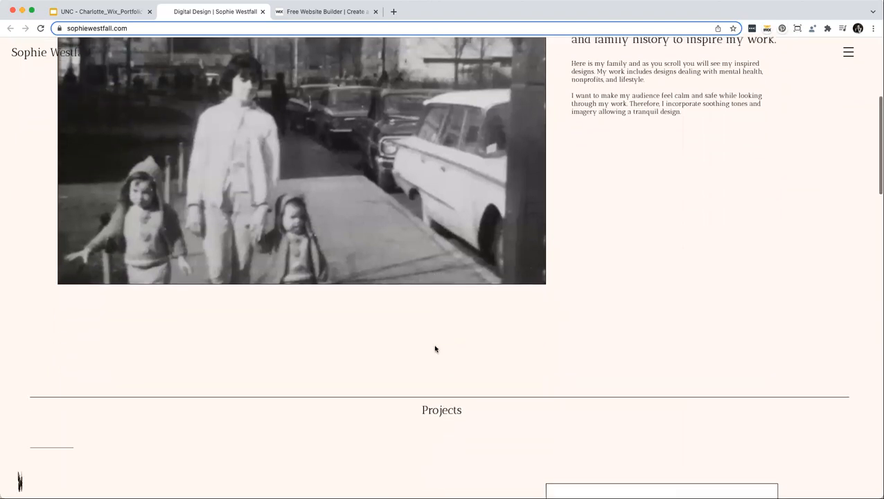
{"action": "scroll", "coordinate": [435, 349], "scroll_direction": "down", "scroll_amount": 1}
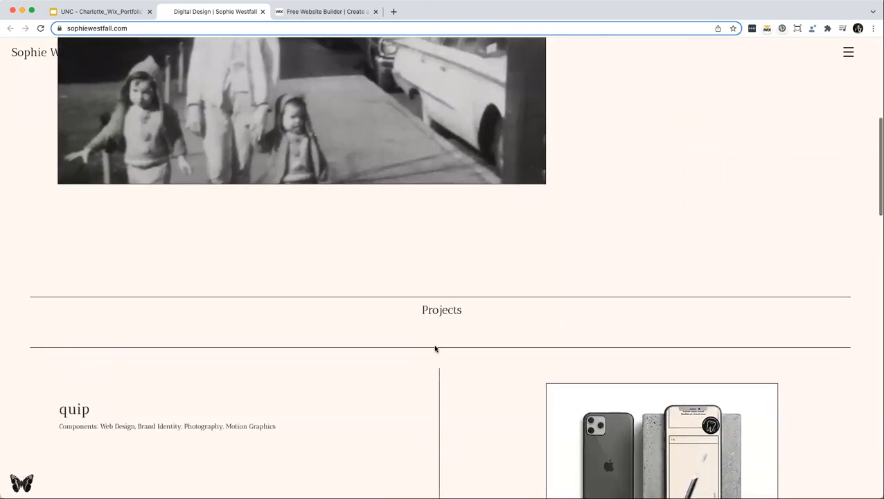
{"action": "scroll", "coordinate": [435, 348], "scroll_direction": "down", "scroll_amount": 1}
{"action": "scroll", "coordinate": [435, 349], "scroll_direction": "down", "scroll_amount": 1}
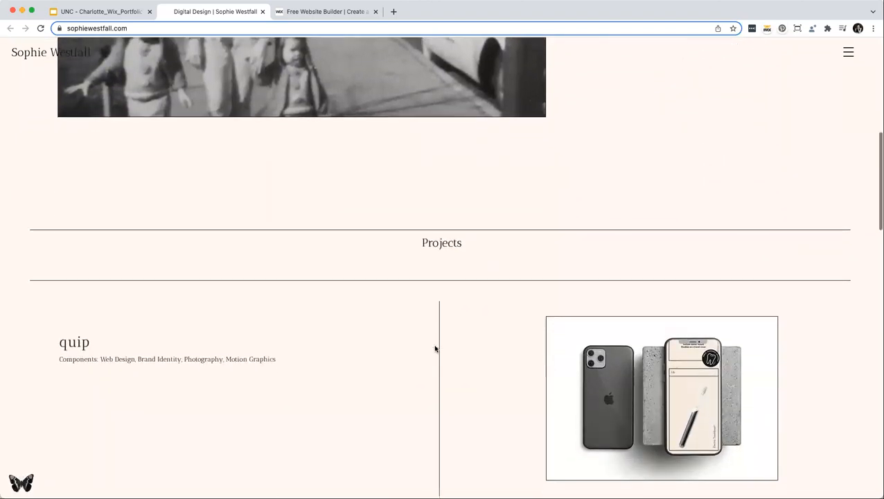
{"action": "scroll", "coordinate": [435, 349], "scroll_direction": "down", "scroll_amount": 2}
{"action": "scroll", "coordinate": [435, 348], "scroll_direction": "down", "scroll_amount": 3}
{"action": "scroll", "coordinate": [435, 348], "scroll_direction": "down", "scroll_amount": 4}
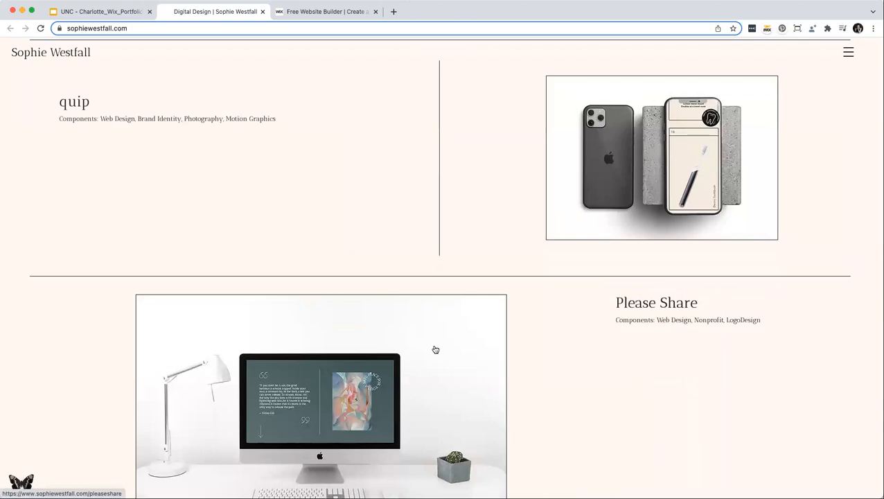
{"action": "scroll", "coordinate": [435, 349], "scroll_direction": "down", "scroll_amount": 1}
{"action": "scroll", "coordinate": [435, 349], "scroll_direction": "down", "scroll_amount": 2}
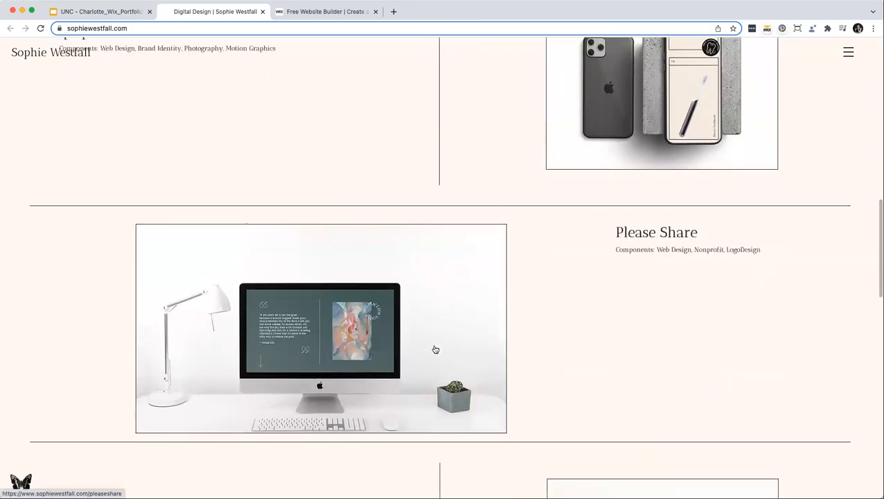
{"action": "scroll", "coordinate": [435, 350], "scroll_direction": "down", "scroll_amount": 3}
{"action": "scroll", "coordinate": [435, 349], "scroll_direction": "down", "scroll_amount": 4}
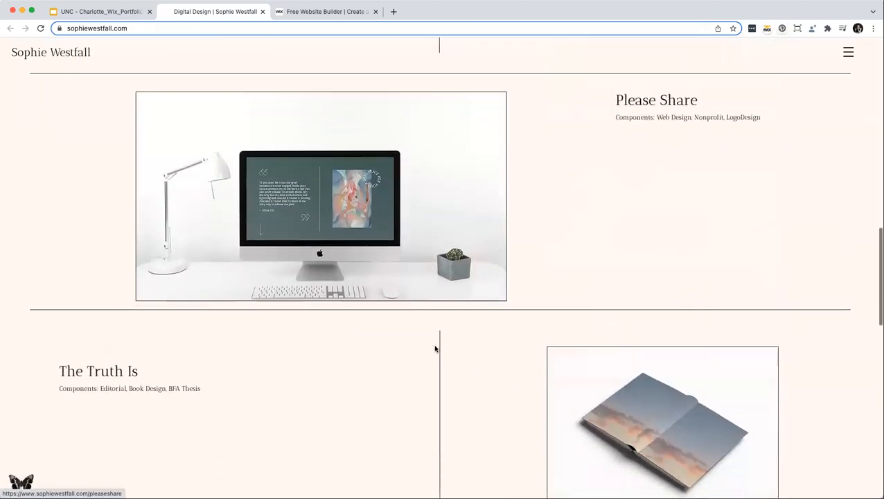
{"action": "scroll", "coordinate": [435, 349], "scroll_direction": "down", "scroll_amount": 1}
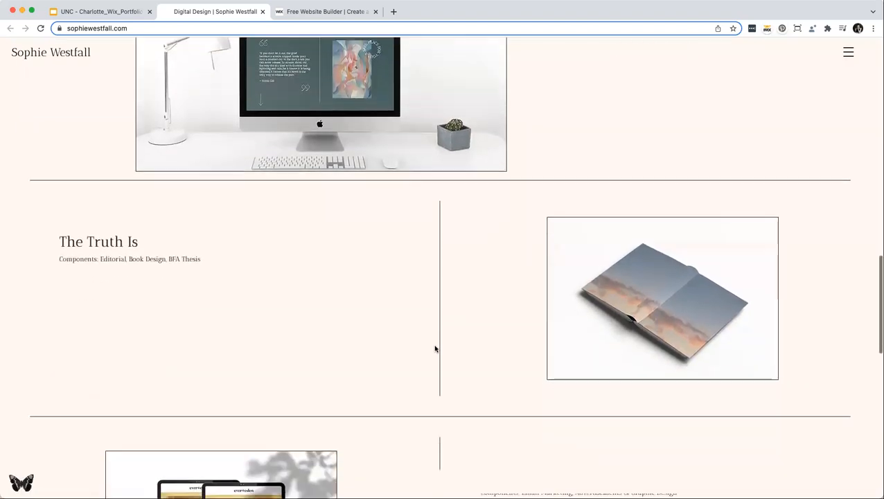
{"action": "scroll", "coordinate": [435, 348], "scroll_direction": "down", "scroll_amount": 4}
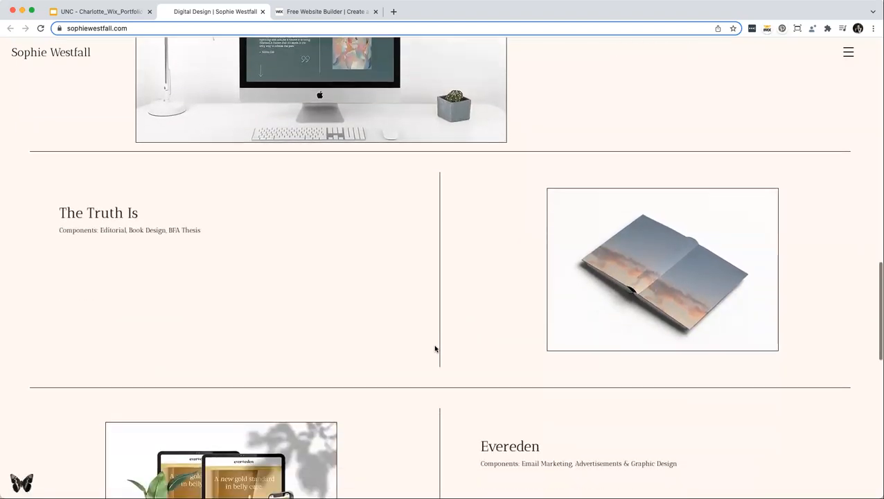
{"action": "scroll", "coordinate": [435, 349], "scroll_direction": "down", "scroll_amount": 2}
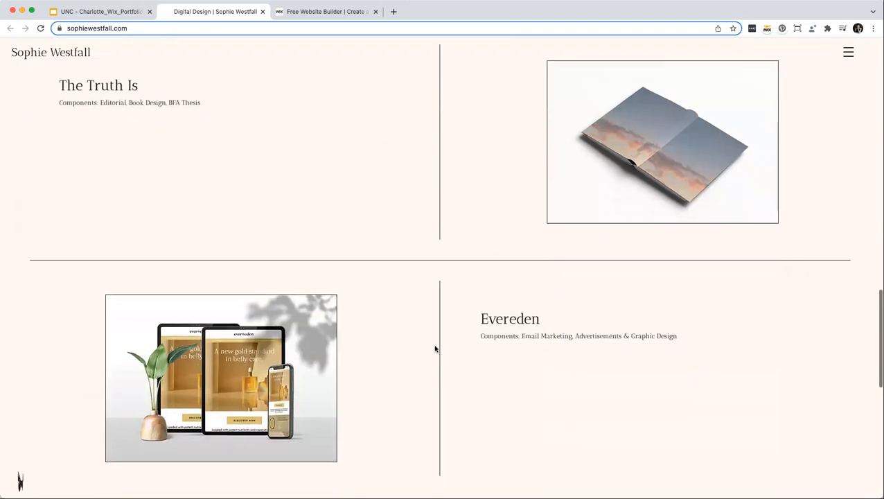
{"action": "scroll", "coordinate": [435, 349], "scroll_direction": "down", "scroll_amount": 1}
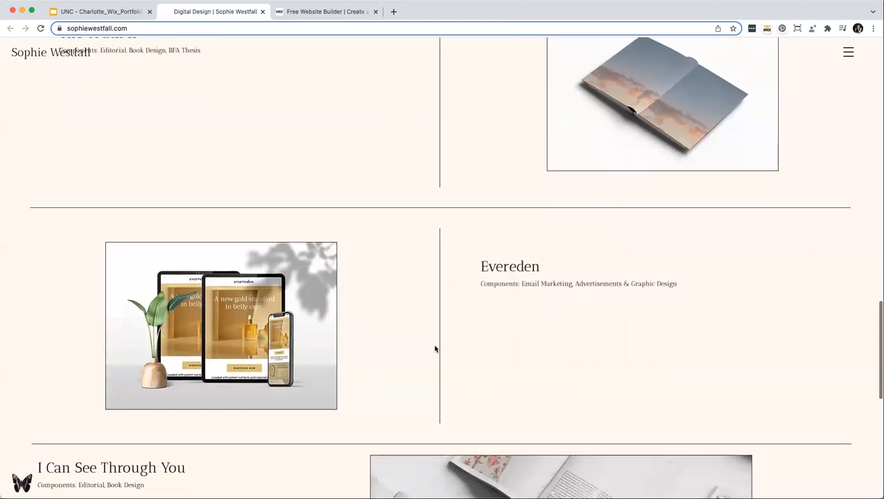
{"action": "scroll", "coordinate": [435, 348], "scroll_direction": "down", "scroll_amount": 1}
{"action": "scroll", "coordinate": [435, 348], "scroll_direction": "down", "scroll_amount": 2}
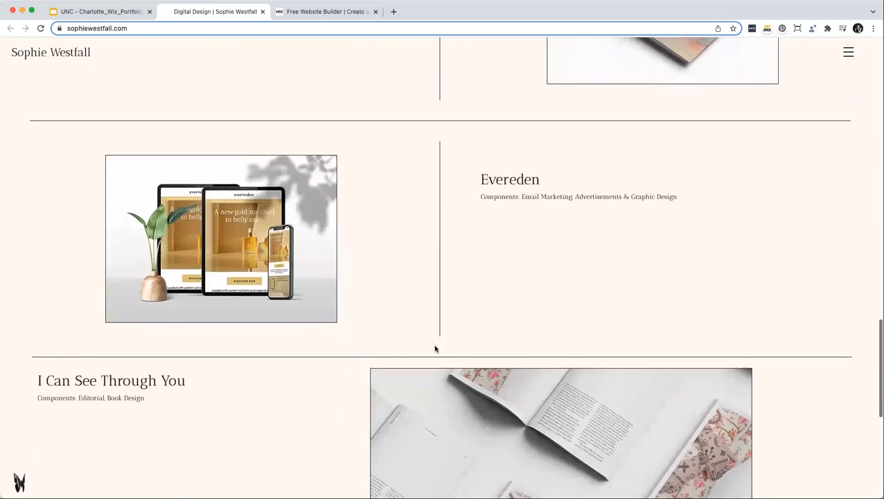
{"action": "scroll", "coordinate": [435, 349], "scroll_direction": "down", "scroll_amount": 1}
{"action": "scroll", "coordinate": [435, 349], "scroll_direction": "down", "scroll_amount": 1}
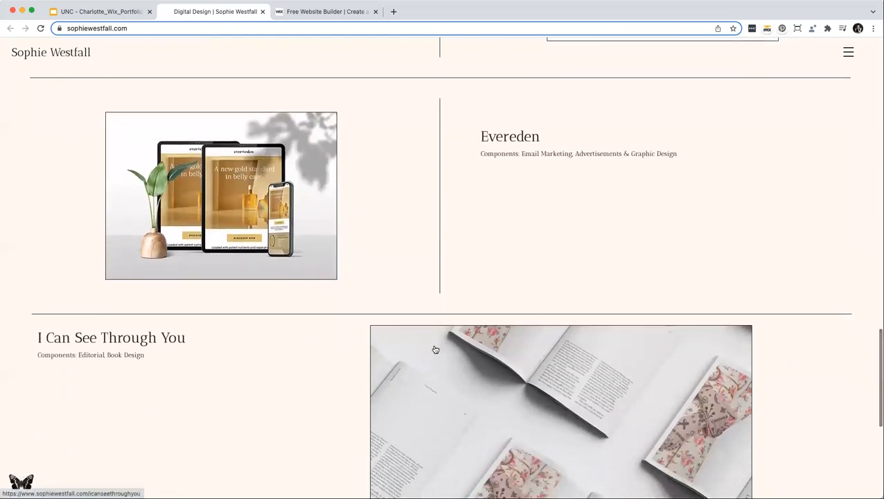
{"action": "scroll", "coordinate": [435, 348], "scroll_direction": "down", "scroll_amount": 3}
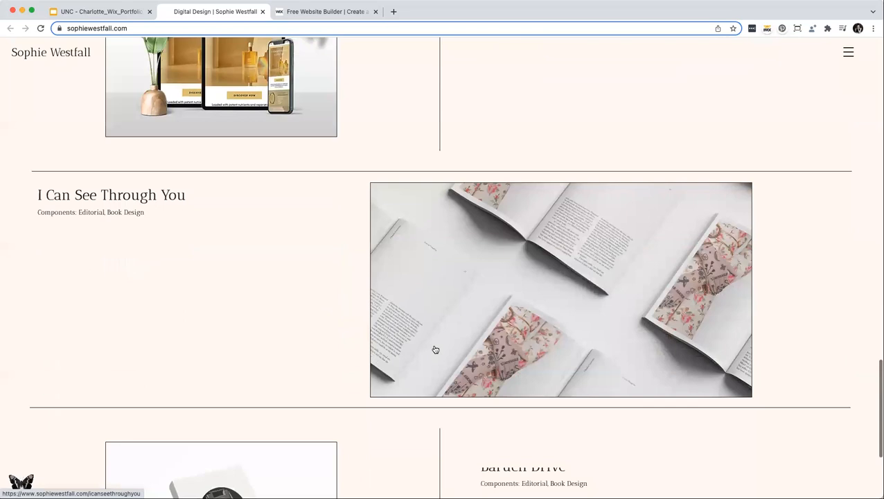
{"action": "scroll", "coordinate": [435, 349], "scroll_direction": "down", "scroll_amount": 2}
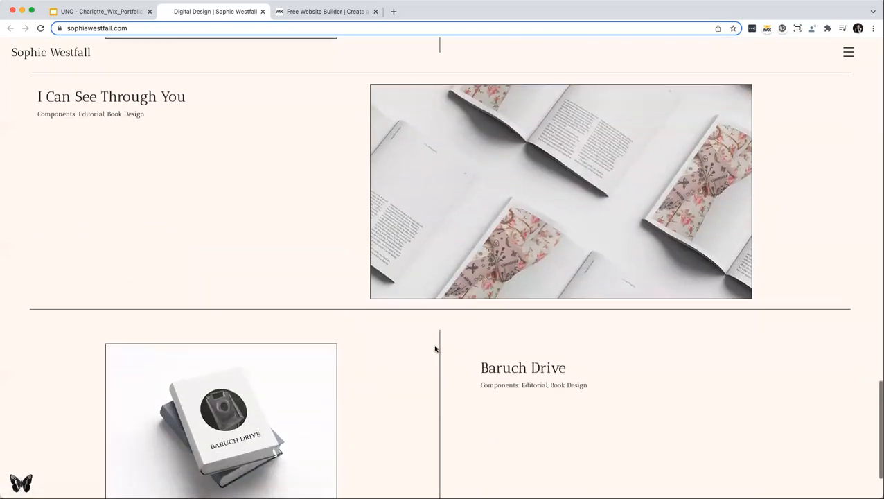
{"action": "scroll", "coordinate": [435, 349], "scroll_direction": "down", "scroll_amount": 1}
{"action": "scroll", "coordinate": [435, 348], "scroll_direction": "down", "scroll_amount": 1}
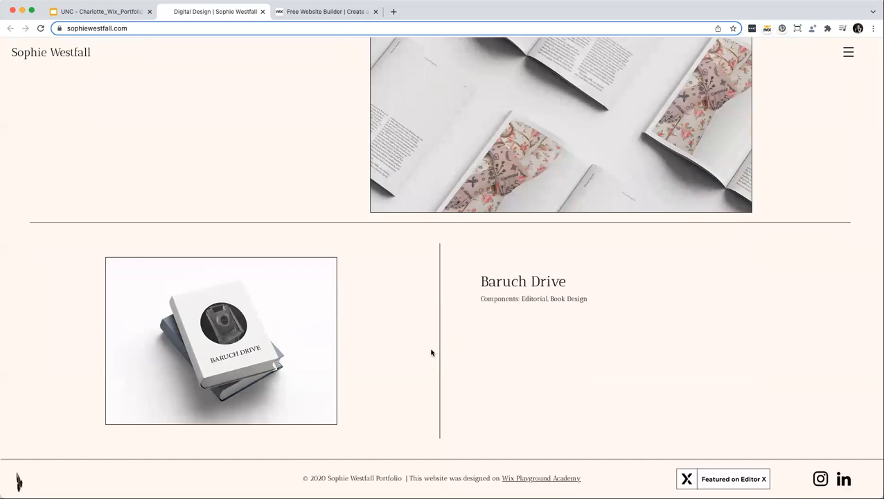
{"action": "scroll", "coordinate": [416, 352], "scroll_direction": "up", "scroll_amount": 2}
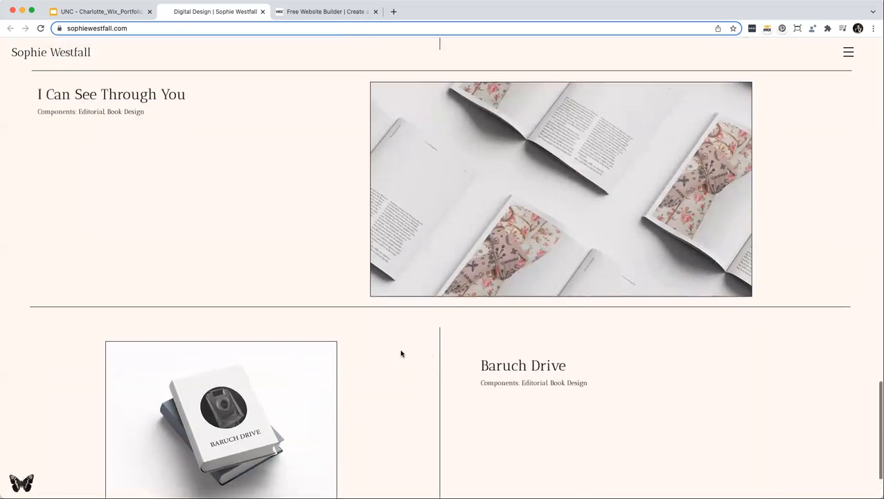
{"action": "scroll", "coordinate": [739, 401], "scroll_direction": "up", "scroll_amount": 7}
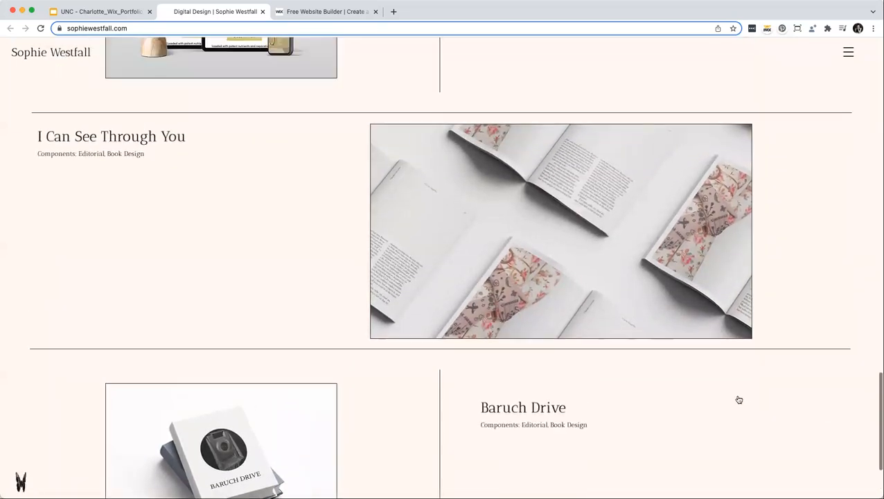
{"action": "scroll", "coordinate": [738, 401], "scroll_direction": "up", "scroll_amount": 8}
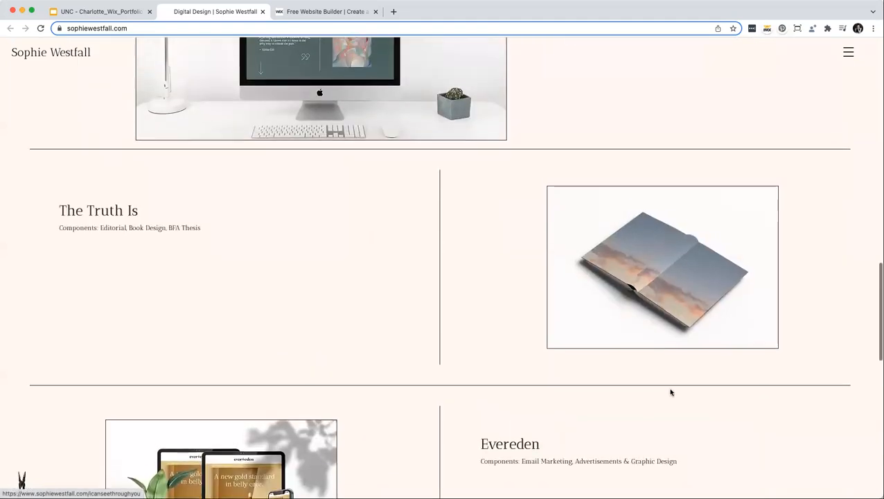
{"action": "scroll", "coordinate": [670, 392], "scroll_direction": "up", "scroll_amount": 5}
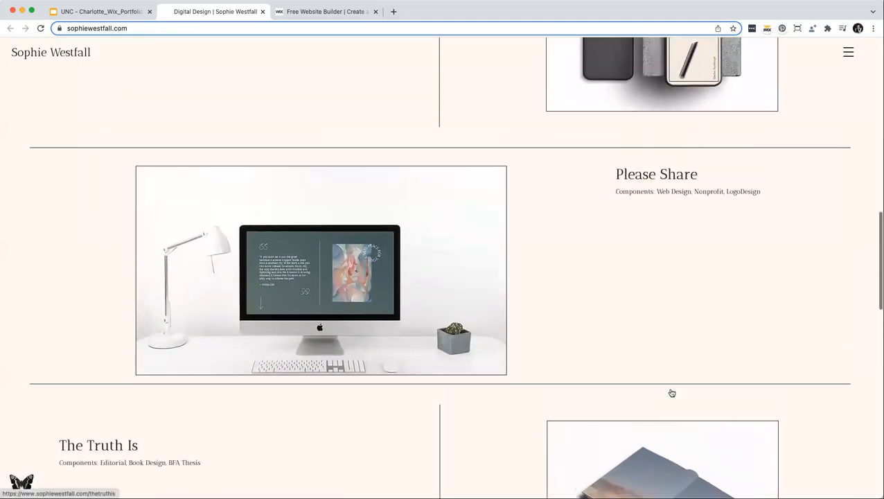
{"action": "scroll", "coordinate": [669, 392], "scroll_direction": "up", "scroll_amount": 12}
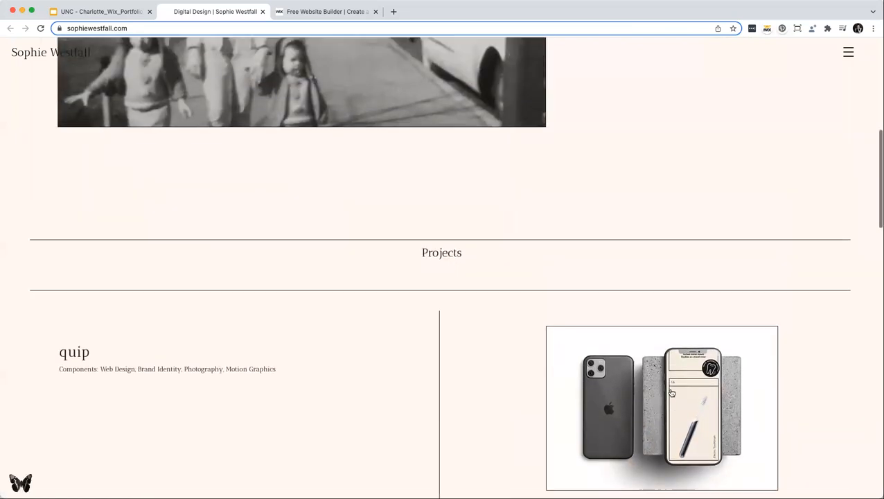
{"action": "scroll", "coordinate": [670, 392], "scroll_direction": "up", "scroll_amount": 1}
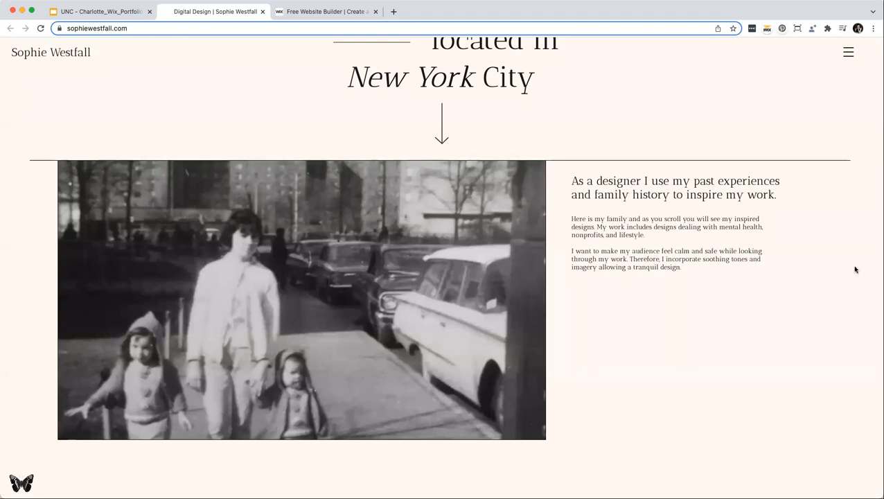
Scroll to the bottom of the digital designer's portfolio page.
{"action": "scroll", "coordinate": [688, 336], "scroll_direction": "up", "scroll_amount": 2}
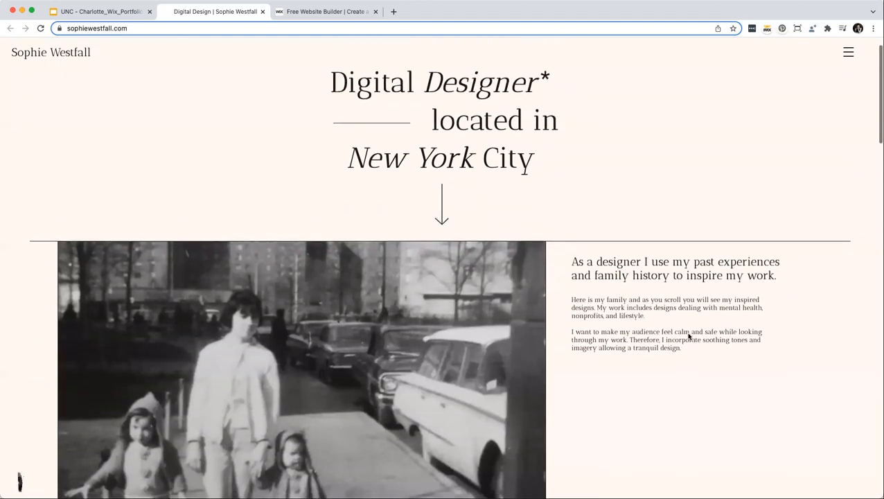
{"action": "scroll", "coordinate": [688, 336], "scroll_direction": "down", "scroll_amount": 4}
{"action": "scroll", "coordinate": [688, 337], "scroll_direction": "down", "scroll_amount": 2}
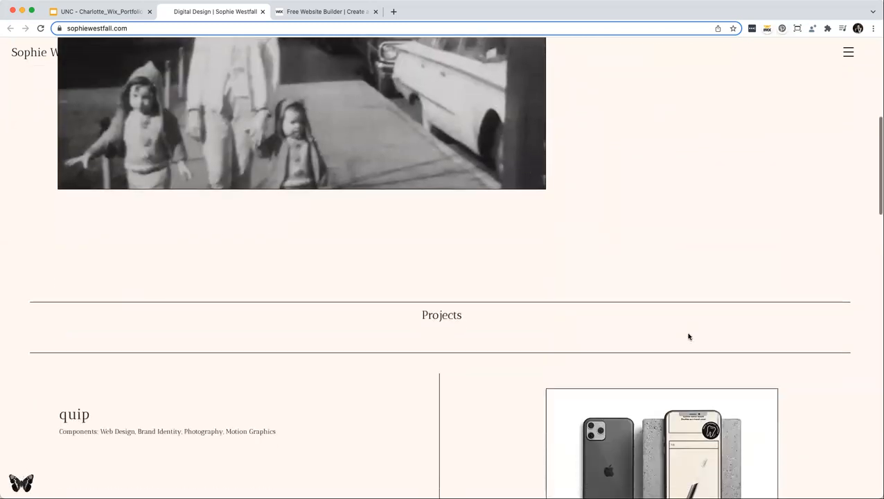
{"action": "scroll", "coordinate": [688, 337], "scroll_direction": "down", "scroll_amount": 1}
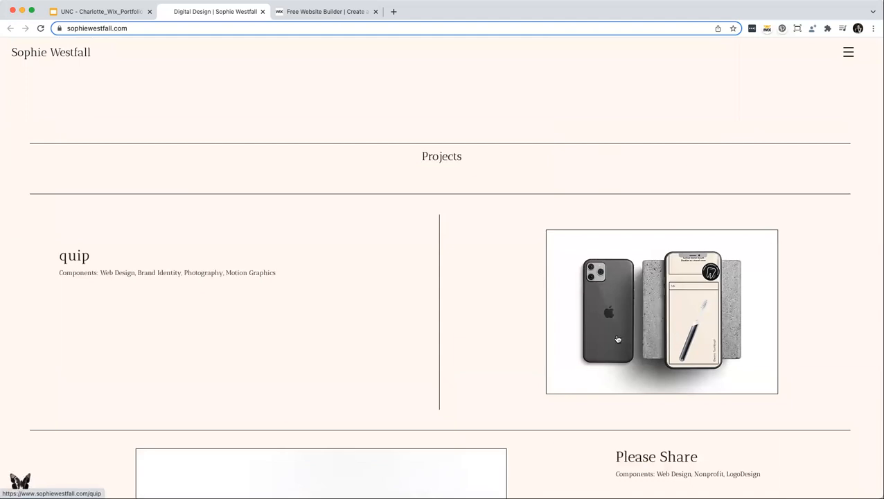
{"action": "scroll", "coordinate": [649, 363], "scroll_direction": "down", "scroll_amount": 1}
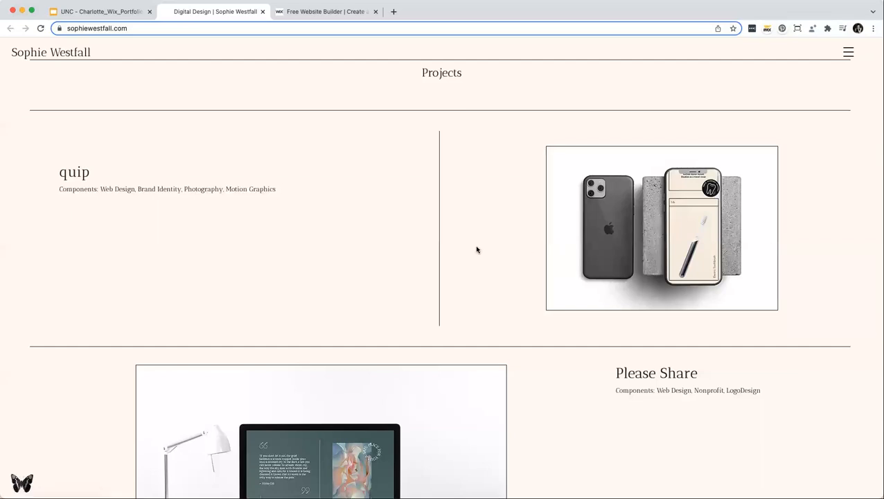
{"action": "scroll", "coordinate": [472, 256], "scroll_direction": "down", "scroll_amount": 4}
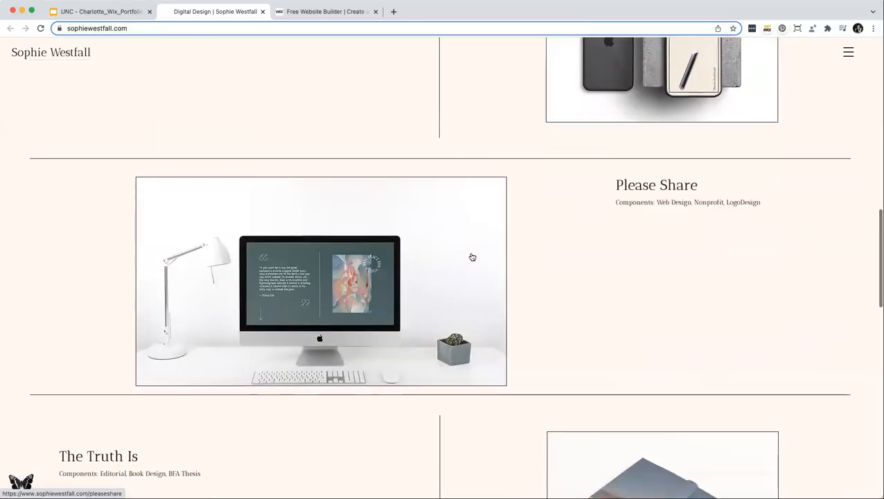
{"action": "scroll", "coordinate": [471, 256], "scroll_direction": "down", "scroll_amount": 2}
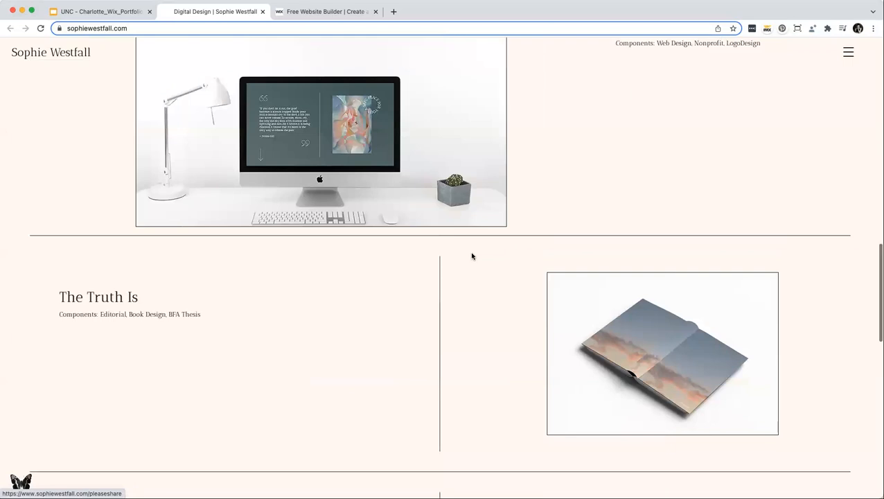
{"action": "scroll", "coordinate": [472, 256], "scroll_direction": "down", "scroll_amount": 6}
{"action": "scroll", "coordinate": [472, 256], "scroll_direction": "down", "scroll_amount": 6}
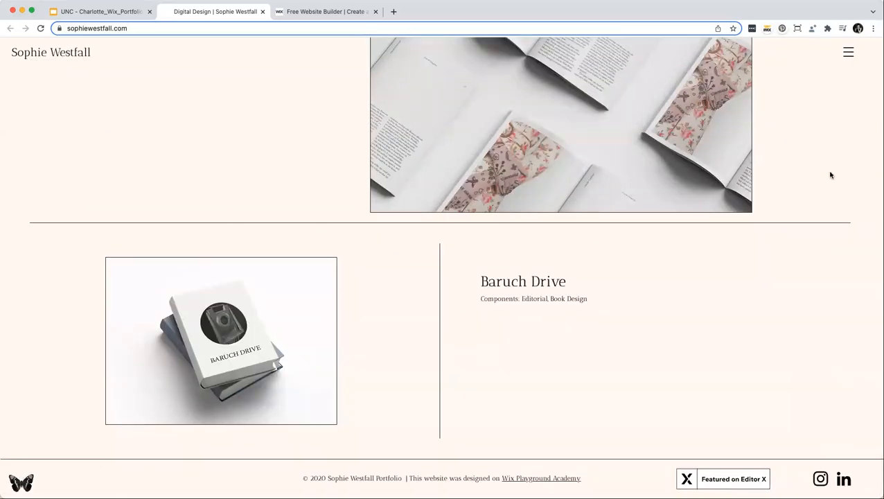
View the About page via the menu, close the tab, and advance to the next slide.
{"action": "left_click", "coordinate": [849, 60]}
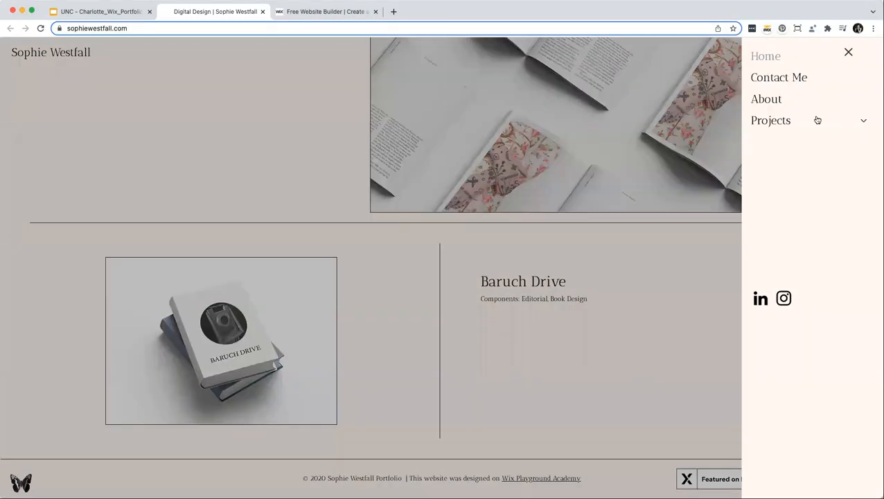
{"action": "left_click", "coordinate": [775, 102]}
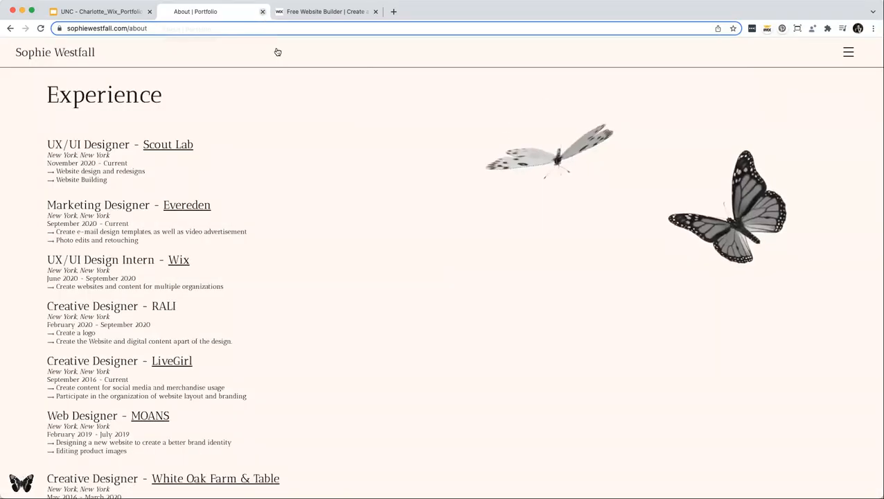
{"action": "key", "text": "super+w"}
{"action": "key", "text": "Right"}
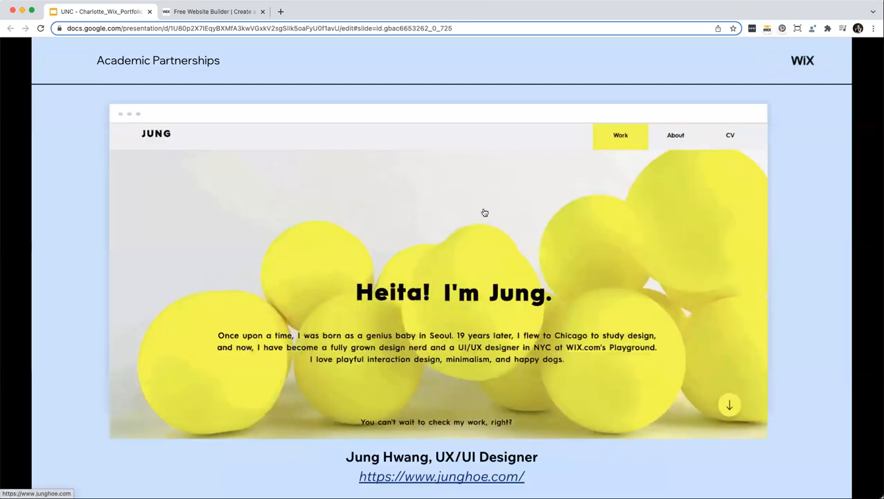
Open the UX/UI designer's portfolio site from the slide's linked preview image.
{"action": "left_click", "coordinate": [485, 211]}
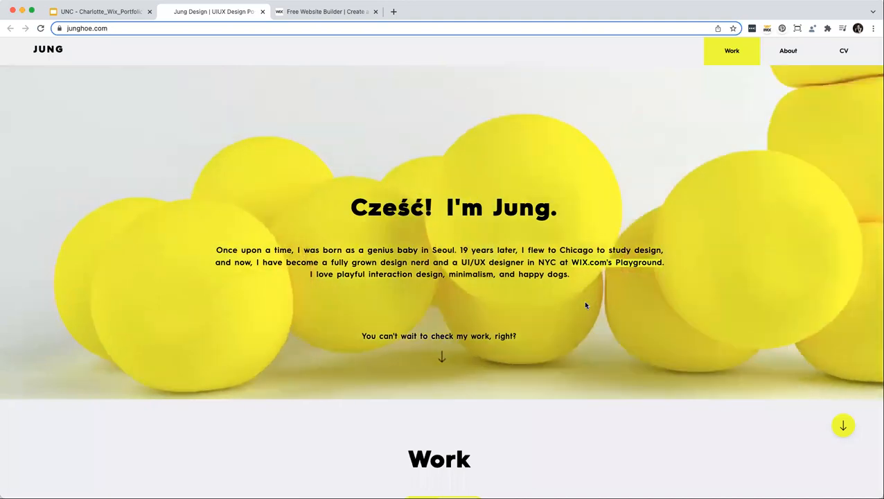
{"action": "scroll", "coordinate": [585, 305], "scroll_direction": "down", "scroll_amount": 1}
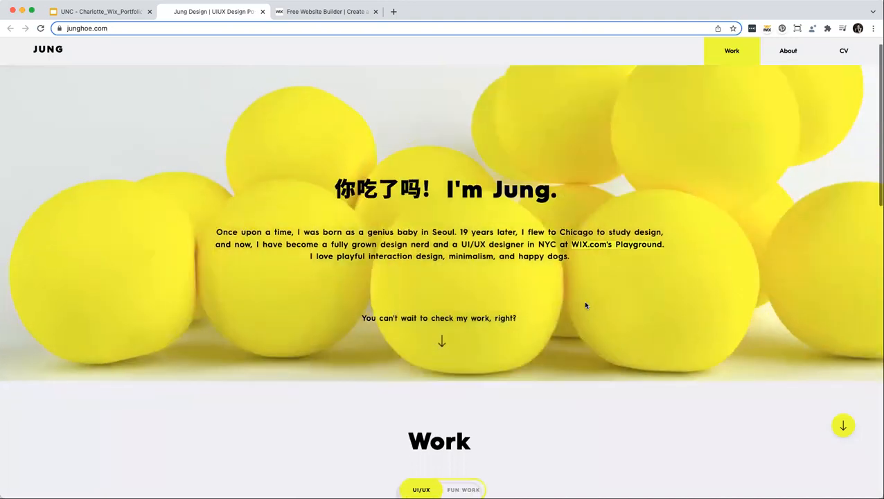
{"action": "scroll", "coordinate": [585, 305], "scroll_direction": "down", "scroll_amount": 1}
{"action": "scroll", "coordinate": [585, 305], "scroll_direction": "down", "scroll_amount": 1}
{"action": "scroll", "coordinate": [585, 305], "scroll_direction": "down", "scroll_amount": 1}
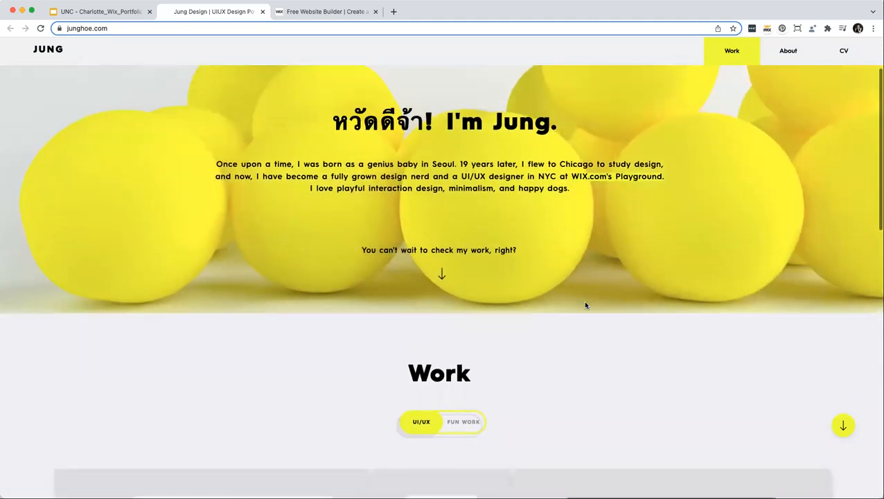
{"action": "scroll", "coordinate": [585, 305], "scroll_direction": "down", "scroll_amount": 3}
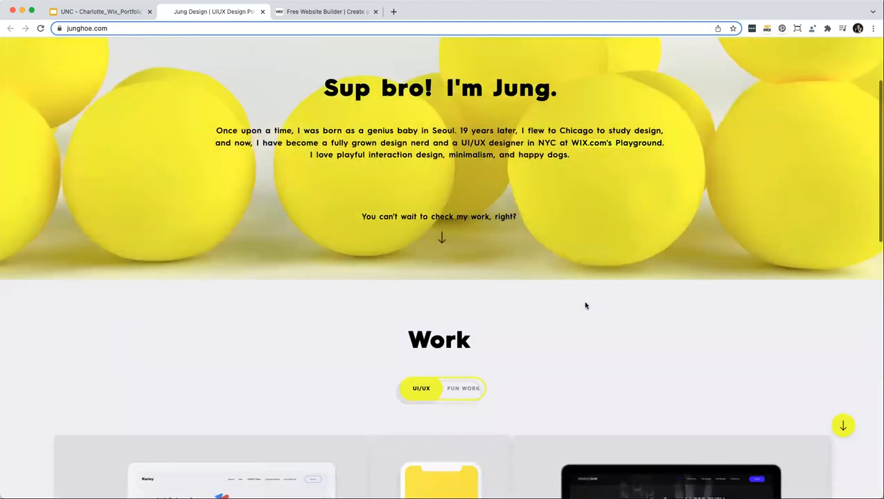
{"action": "scroll", "coordinate": [585, 306], "scroll_direction": "down", "scroll_amount": 2}
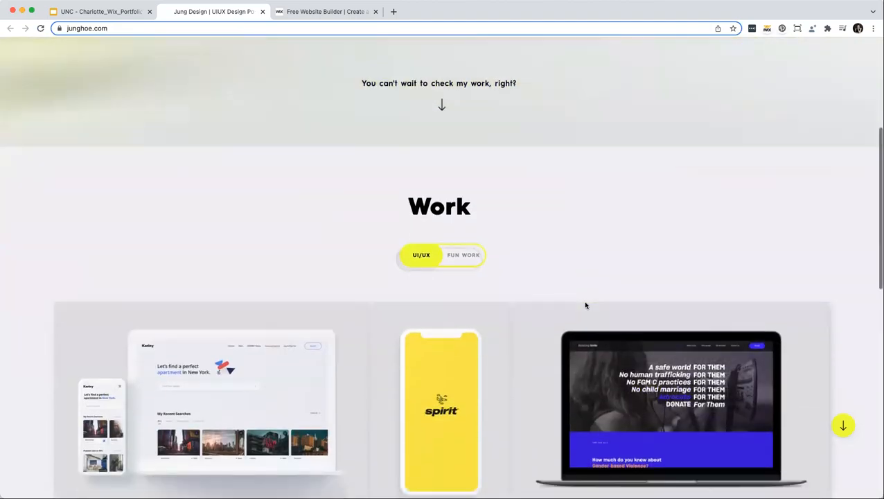
{"action": "scroll", "coordinate": [585, 305], "scroll_direction": "down", "scroll_amount": 1}
{"action": "scroll", "coordinate": [585, 305], "scroll_direction": "down", "scroll_amount": 1}
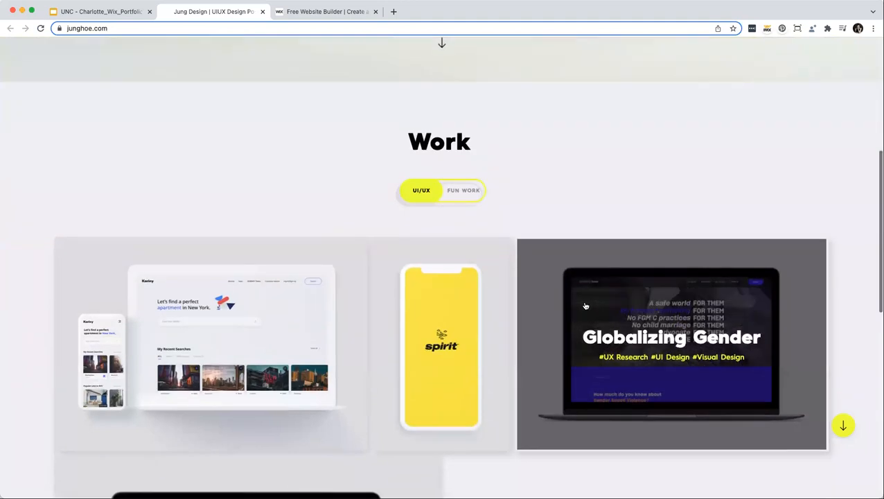
{"action": "scroll", "coordinate": [585, 305], "scroll_direction": "down", "scroll_amount": 1}
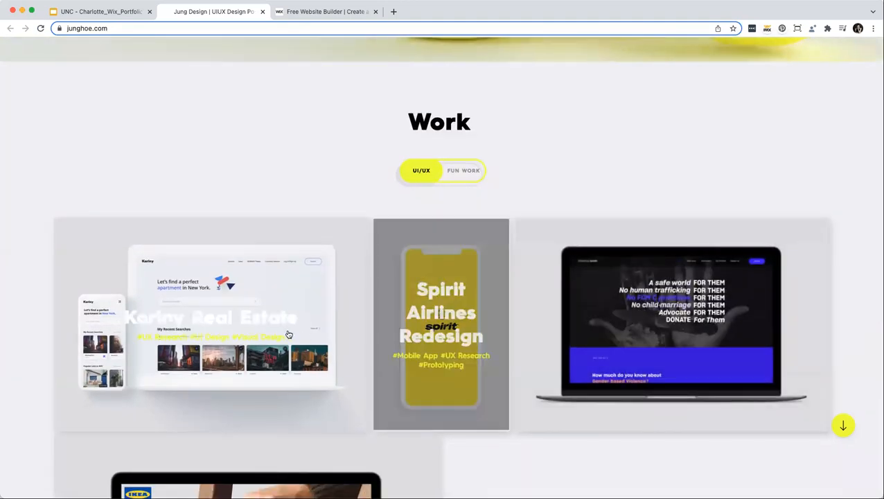
{"action": "scroll", "coordinate": [283, 324], "scroll_direction": "down", "scroll_amount": 1}
{"action": "scroll", "coordinate": [283, 324], "scroll_direction": "up", "scroll_amount": 1}
{"action": "scroll", "coordinate": [283, 323], "scroll_direction": "up", "scroll_amount": 10}
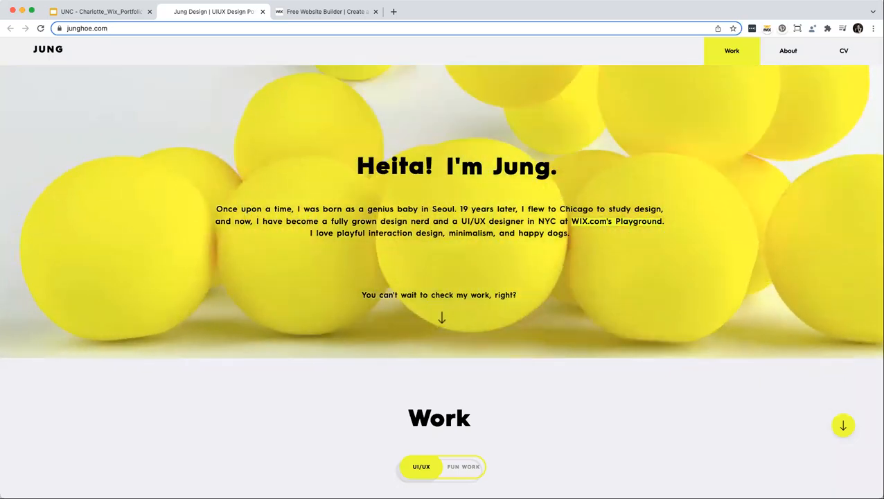
{"action": "scroll", "coordinate": [738, 200], "scroll_direction": "down", "scroll_amount": 1}
{"action": "scroll", "coordinate": [737, 200], "scroll_direction": "down", "scroll_amount": 5}
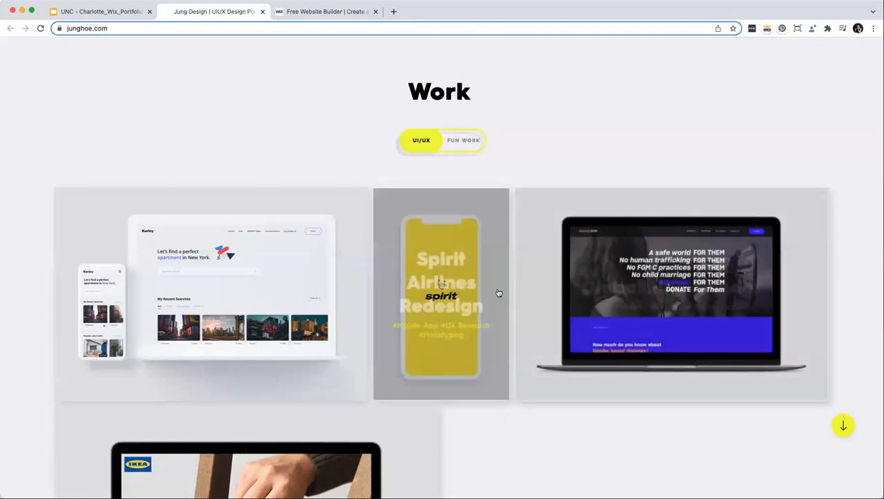
{"action": "scroll", "coordinate": [263, 294], "scroll_direction": "down", "scroll_amount": 5}
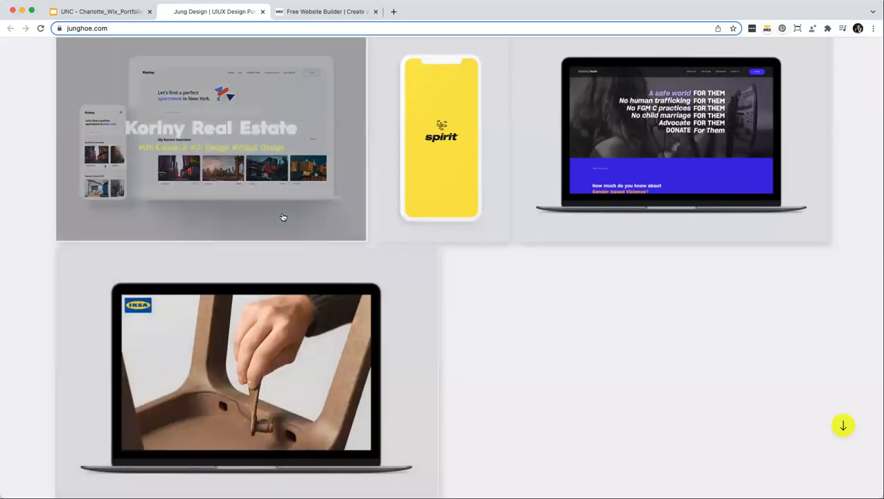
Open the Koriny project, scroll through its problems and insights, then close the tab.
{"action": "left_click", "coordinate": [281, 217]}
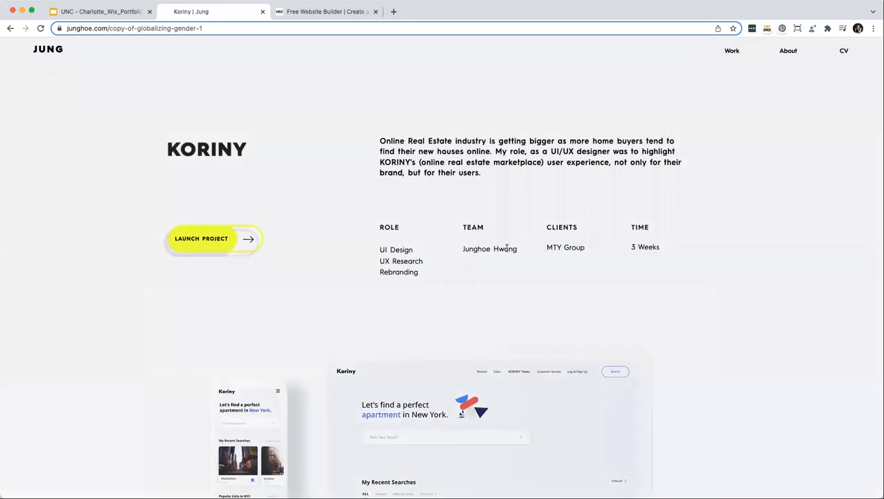
{"action": "scroll", "coordinate": [506, 248], "scroll_direction": "down", "scroll_amount": 5}
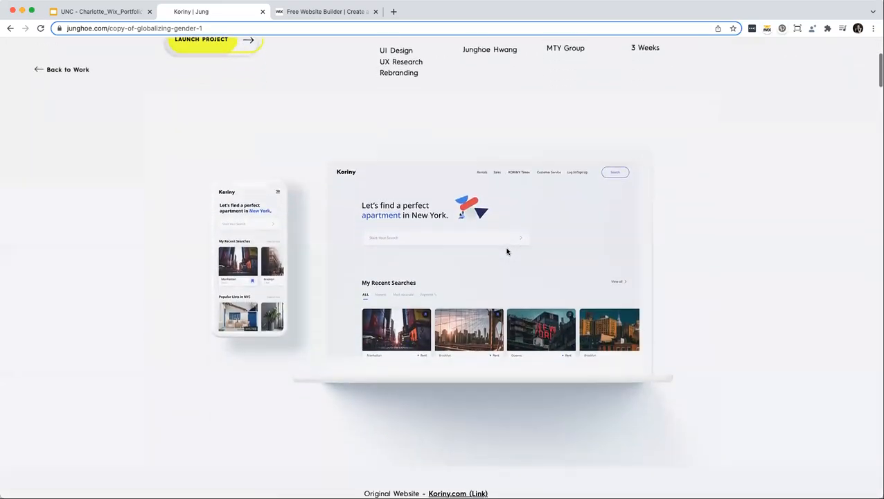
{"action": "scroll", "coordinate": [508, 252], "scroll_direction": "down", "scroll_amount": 8}
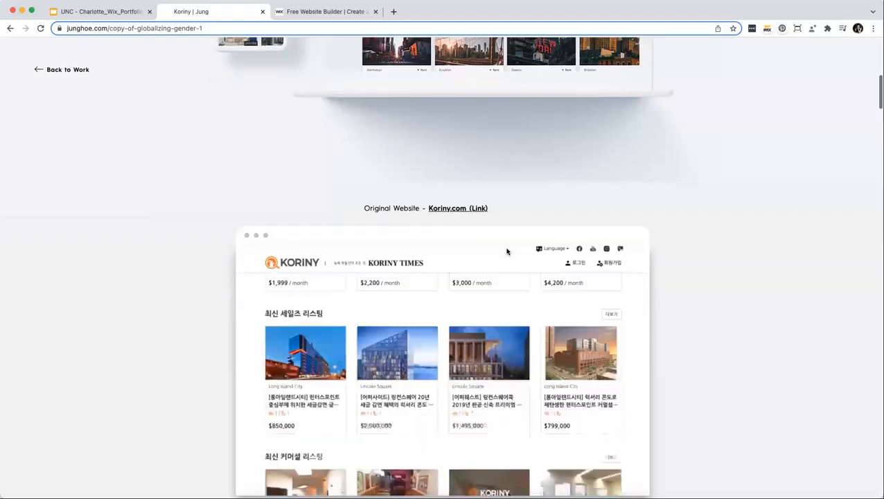
{"action": "scroll", "coordinate": [506, 250], "scroll_direction": "down", "scroll_amount": 8}
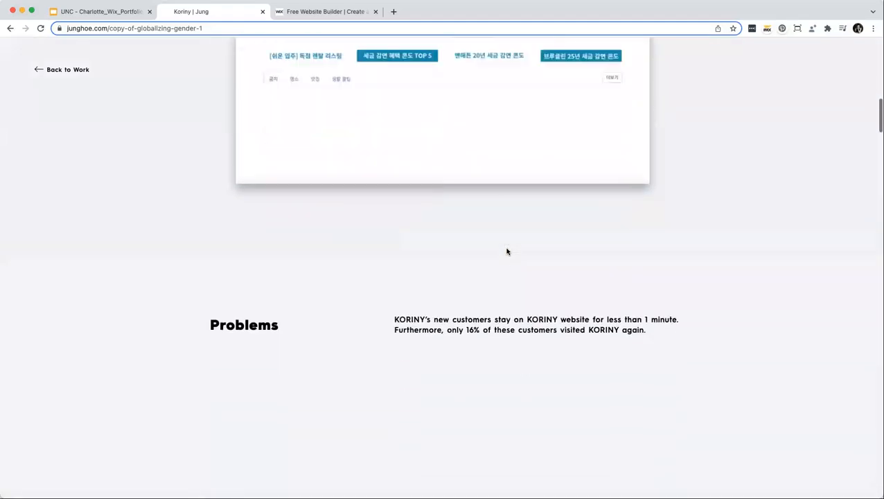
{"action": "scroll", "coordinate": [507, 251], "scroll_direction": "down", "scroll_amount": 3}
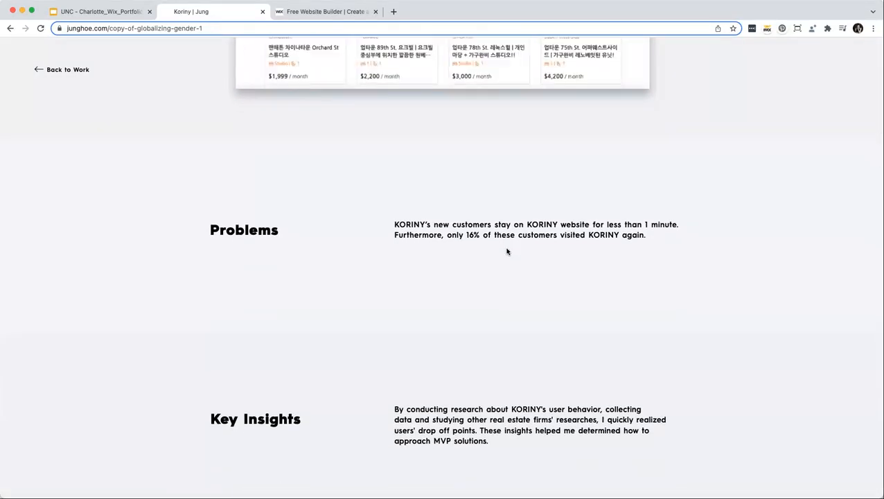
{"action": "scroll", "coordinate": [507, 251], "scroll_direction": "down", "scroll_amount": 6}
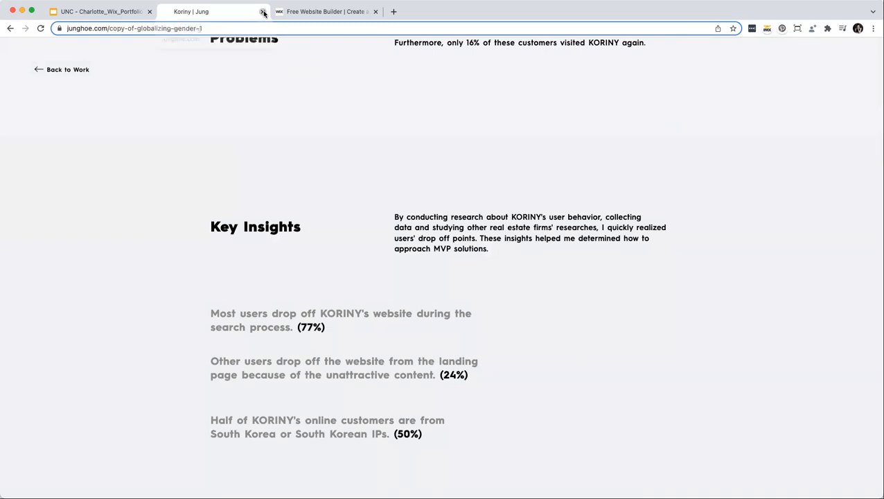
{"action": "key", "text": "super+w"}
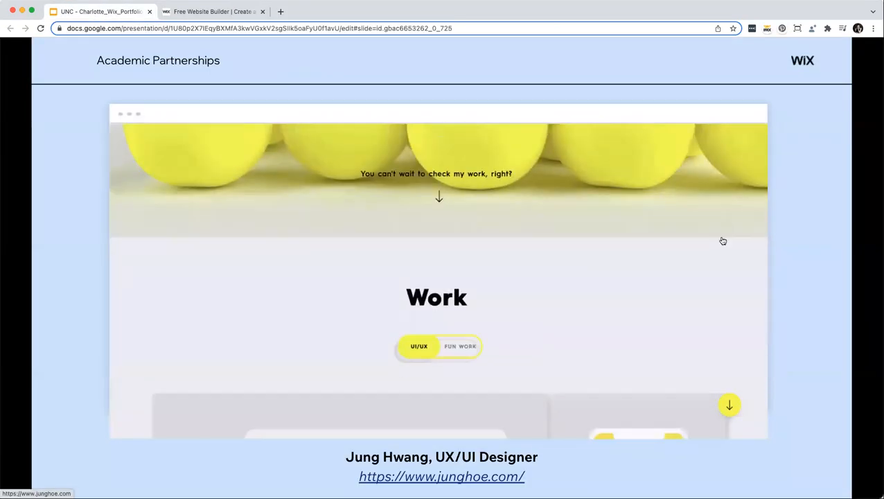
Step past Get Inspired! into the first portfolio example slides, briefly going back once.
{"action": "left_click", "coordinate": [823, 250]}
{"action": "left_click", "coordinate": [822, 250]}
{"action": "left_click", "coordinate": [822, 250]}
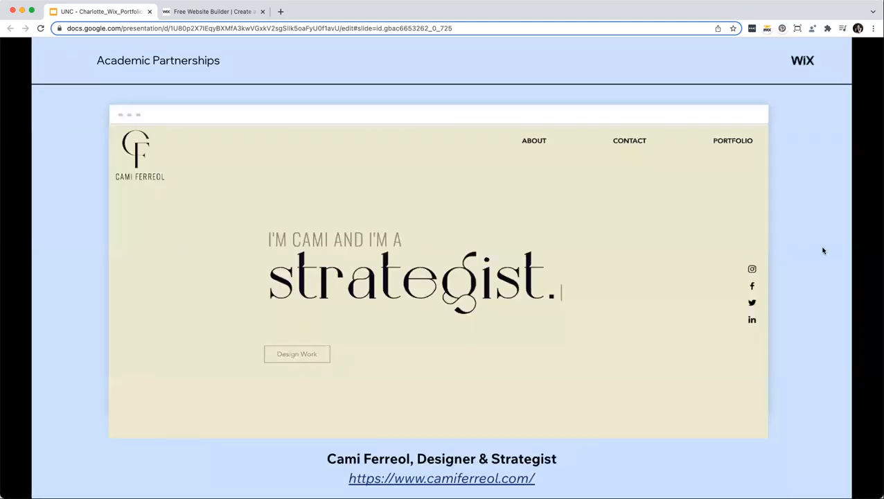
{"action": "key", "text": "Left"}
{"action": "key", "text": "Left"}
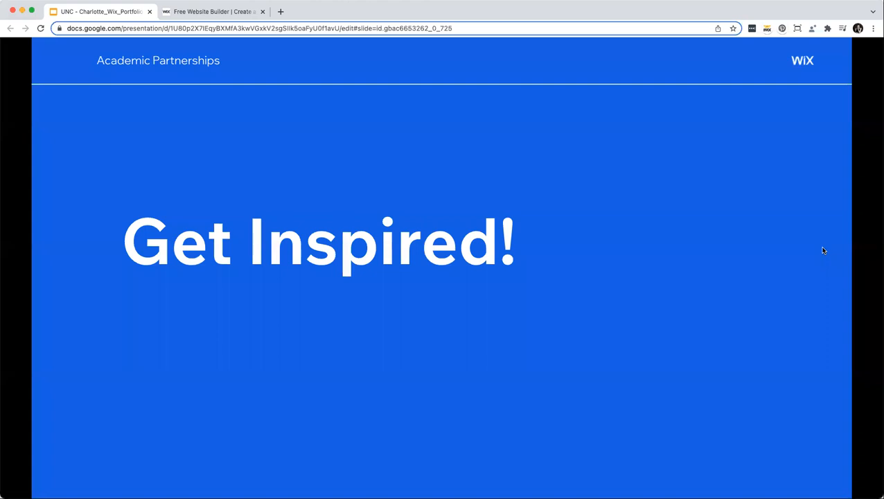
{"action": "left_click", "coordinate": [823, 250]}
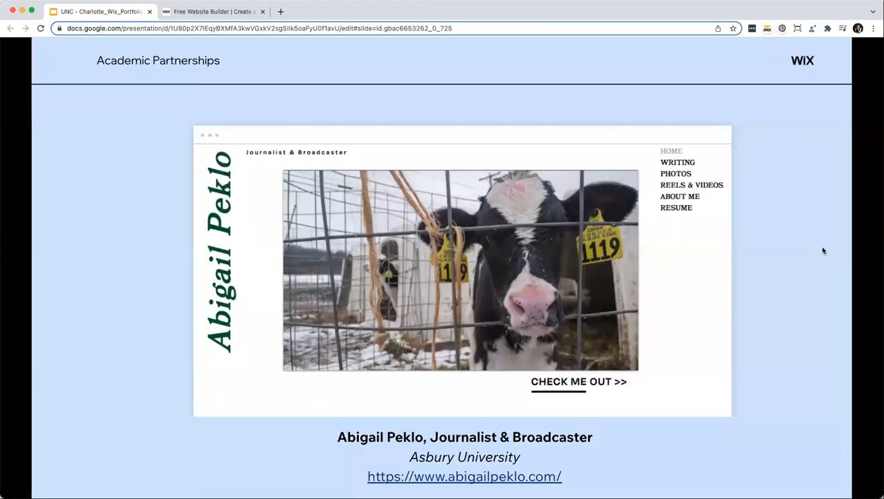
{"action": "left_click", "coordinate": [823, 250]}
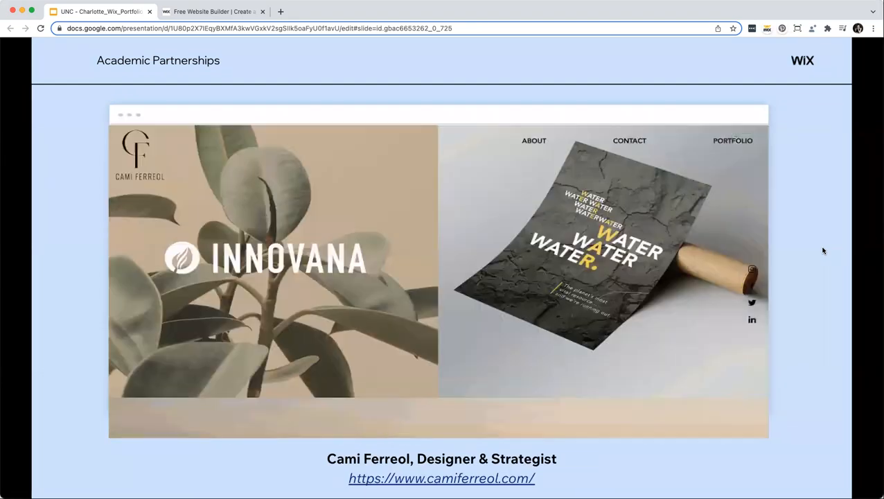
{"action": "left_click", "coordinate": [822, 250]}
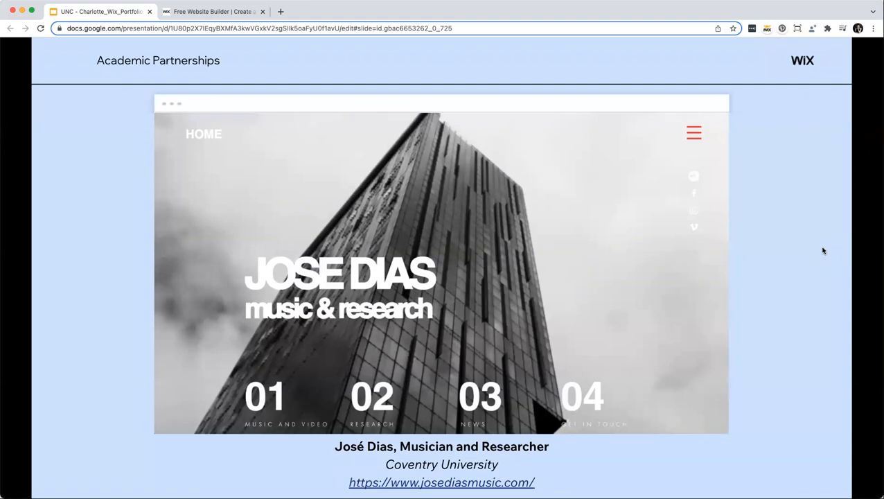
Advance through the remaining example slides to the InFocus Film School designer's site.
{"action": "key", "text": "Right"}
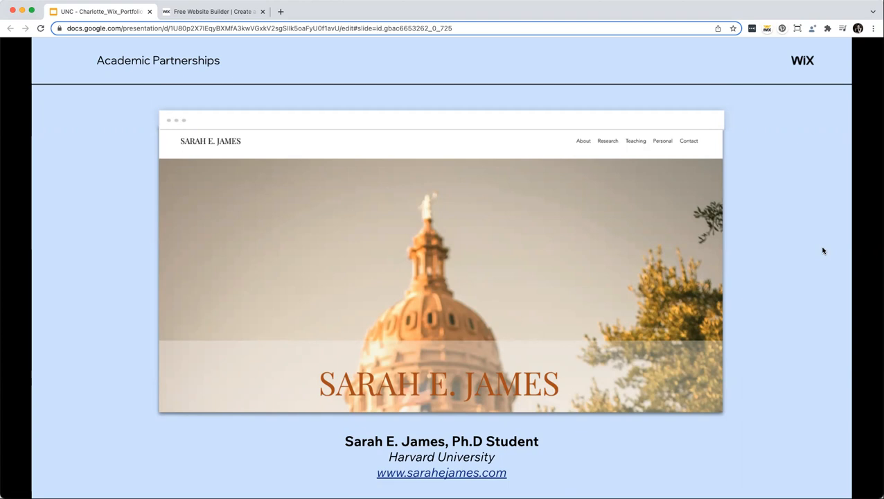
{"action": "key", "text": "Right"}
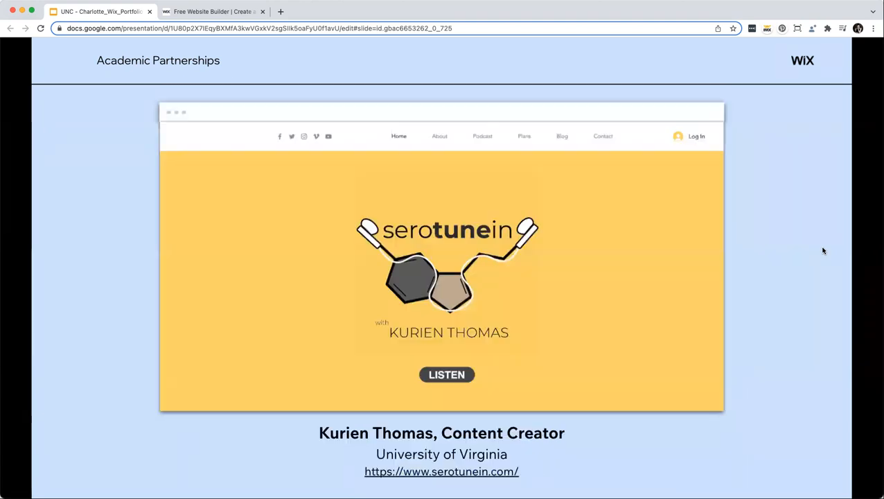
{"action": "key", "text": "Right"}
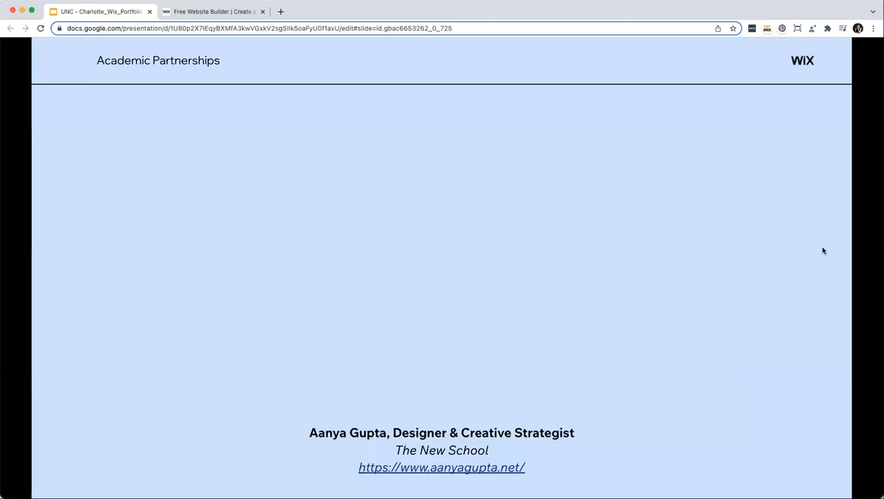
{"action": "key", "text": "Right"}
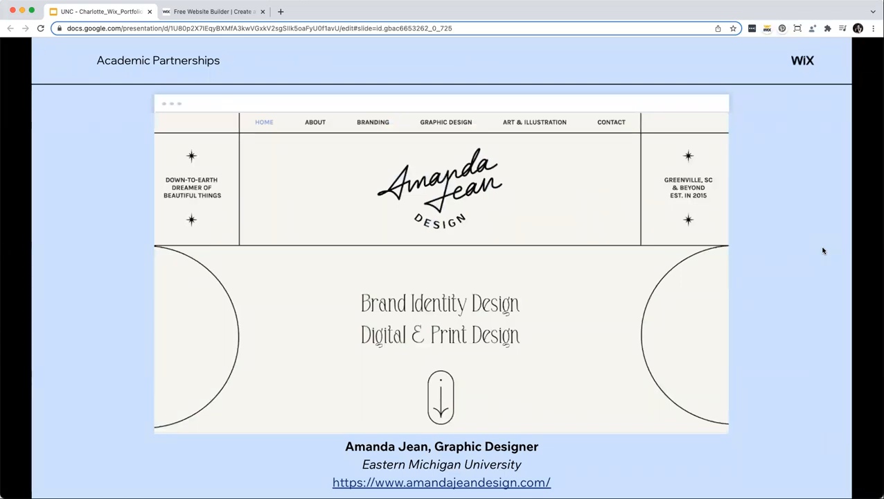
{"action": "key", "text": "Right"}
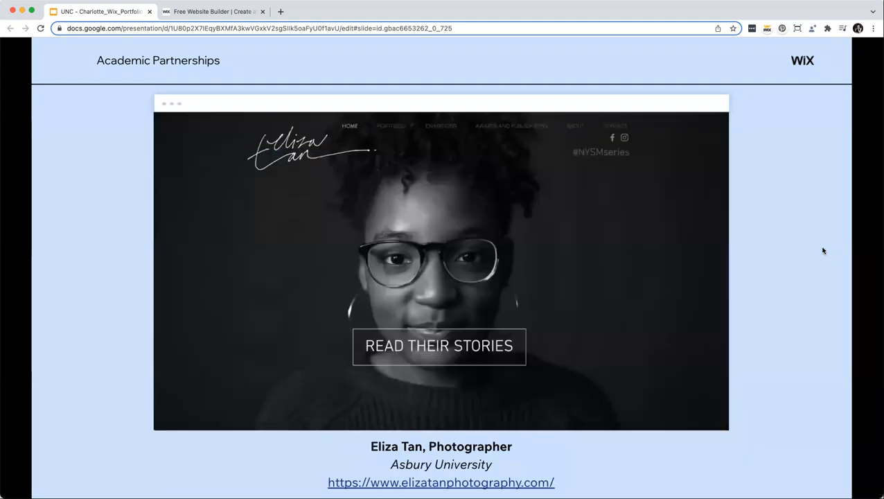
{"action": "key", "text": "Right"}
{"action": "key", "text": "Right"}
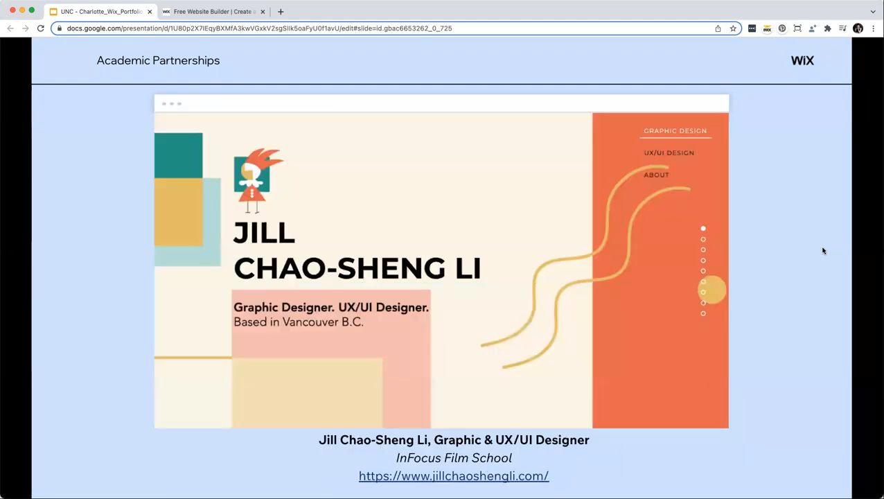
{"action": "key", "text": "Right"}
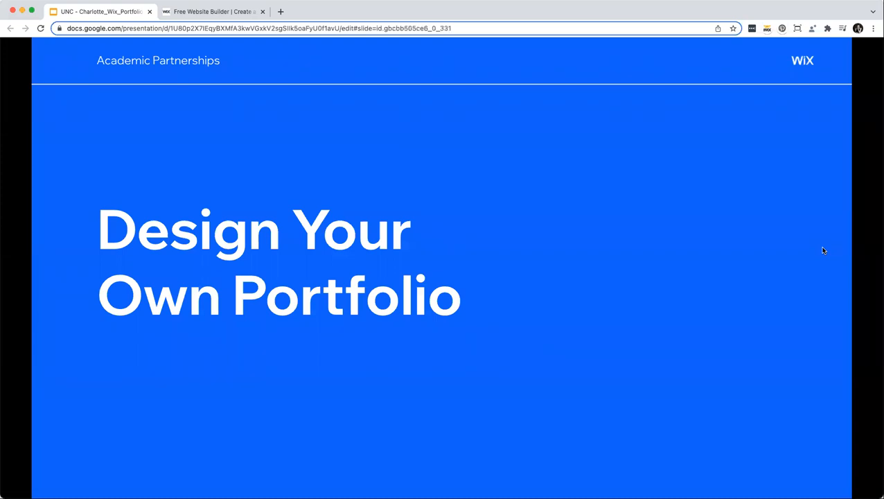
Exit the full-screen slideshow and switch to the Wix home page tab.
{"action": "key", "text": "Escape"}
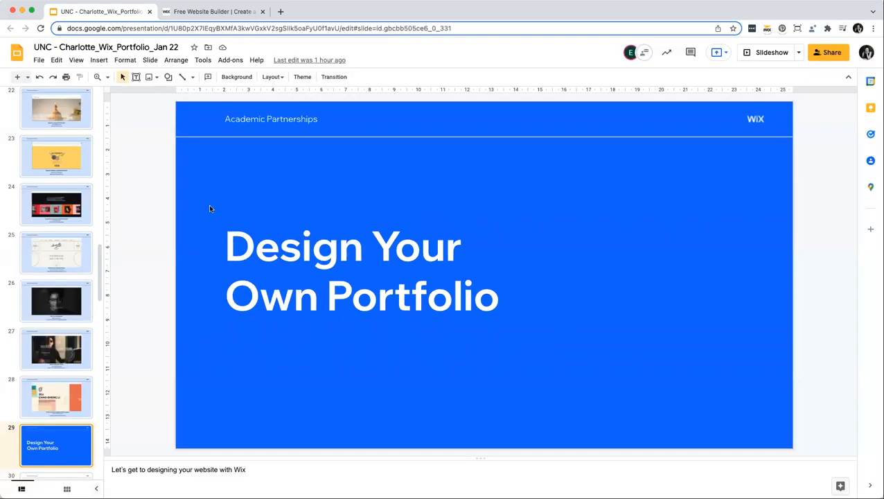
{"action": "left_click", "coordinate": [187, 12]}
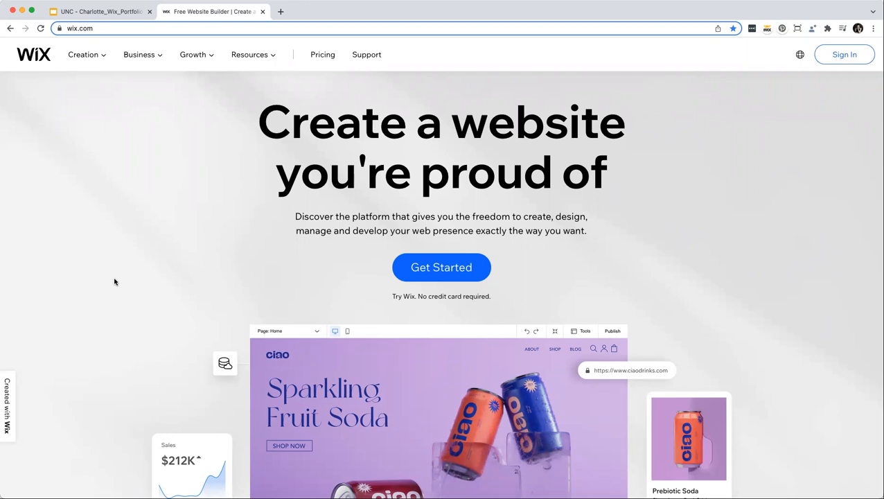
Start building a site, switch to Sign Up, and enter the account email.
{"action": "left_click", "coordinate": [433, 273]}
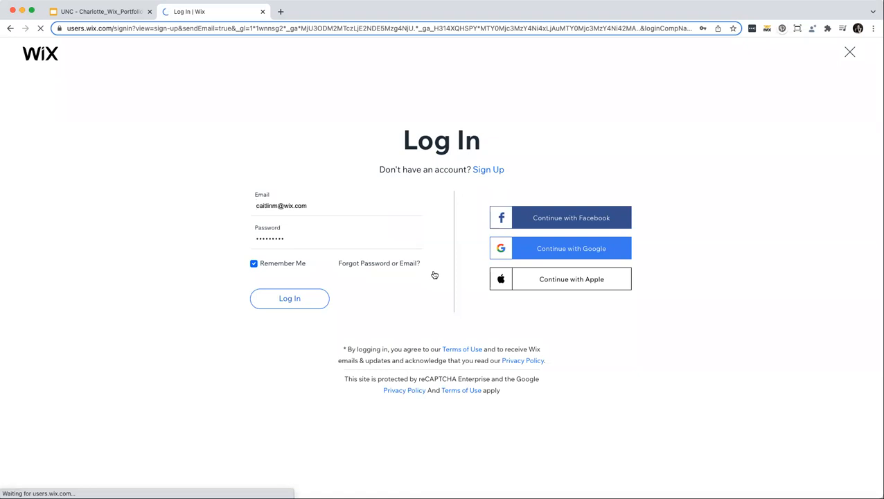
{"action": "left_click", "coordinate": [491, 170]}
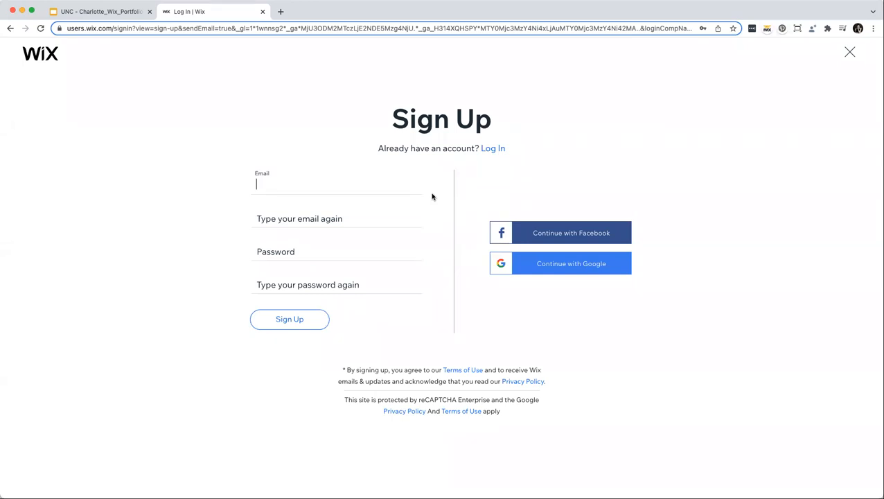
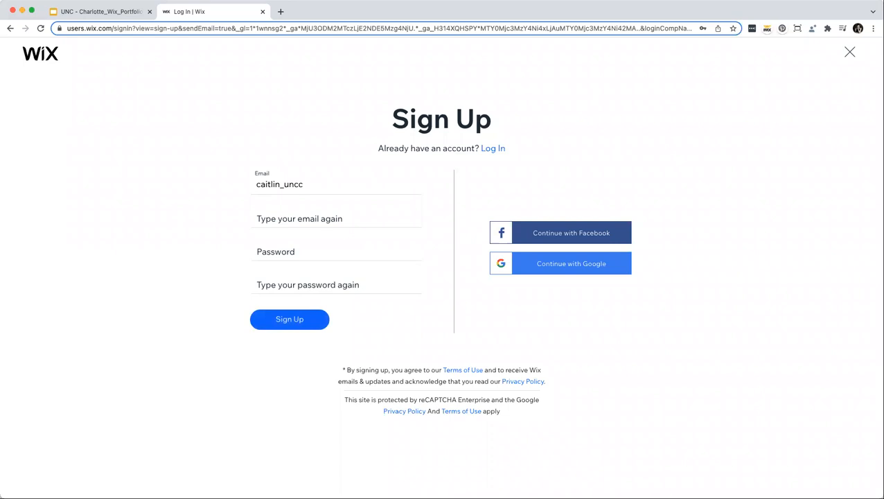
{"action": "key", "text": "Tab"}
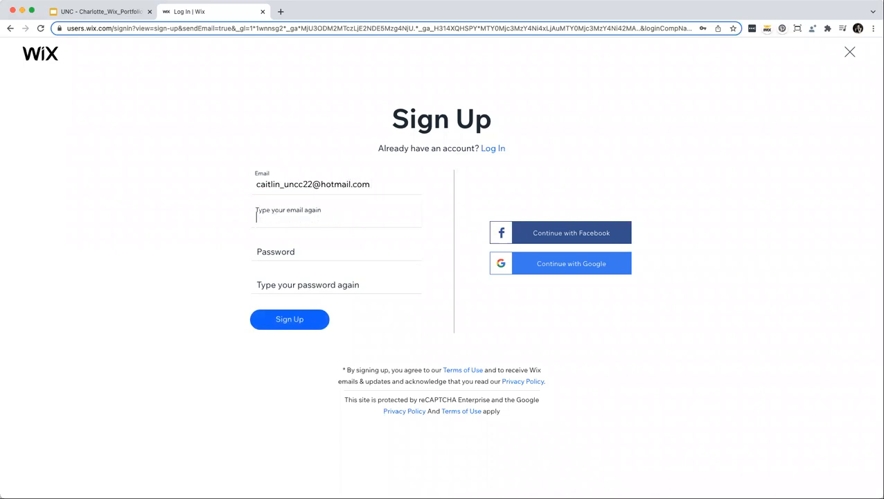
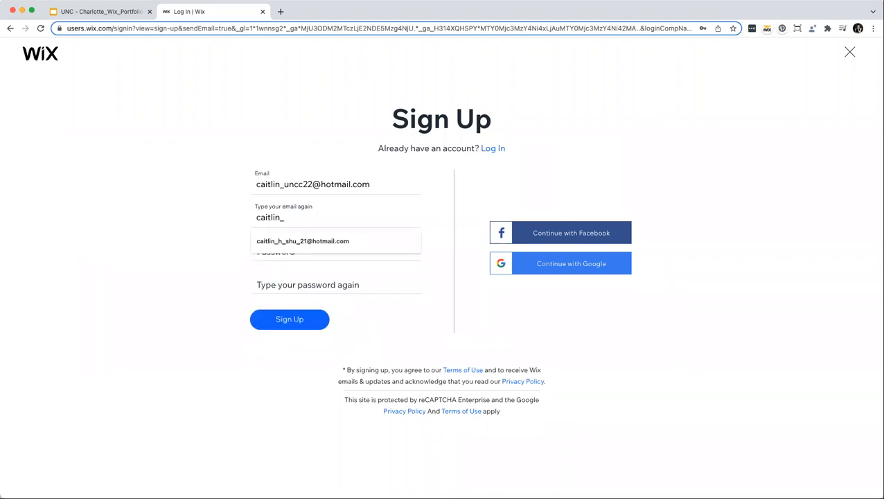
Enter and confirm the account password, then submit the sign-up.
{"action": "key", "text": "Tab"}
{"action": "type", "text": "••••••"}
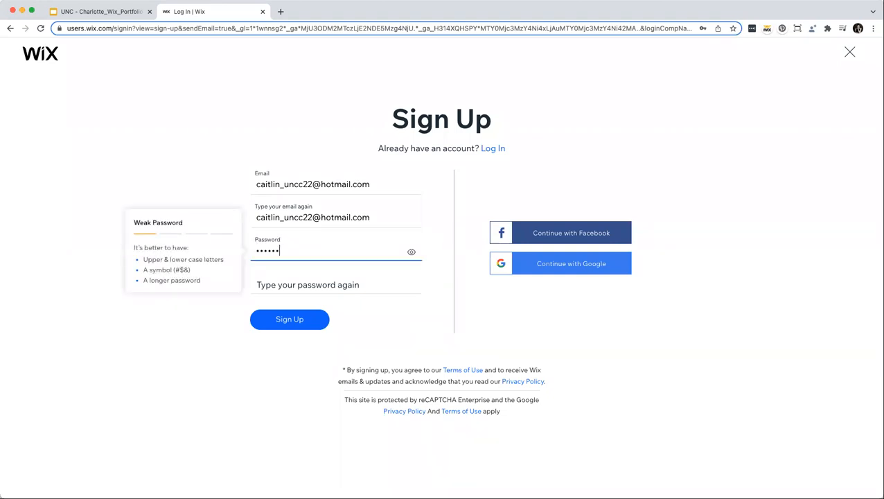
{"action": "key", "text": "Tab"}
{"action": "type", "text": "••••••"}
{"action": "left_click", "coordinate": [307, 326]}
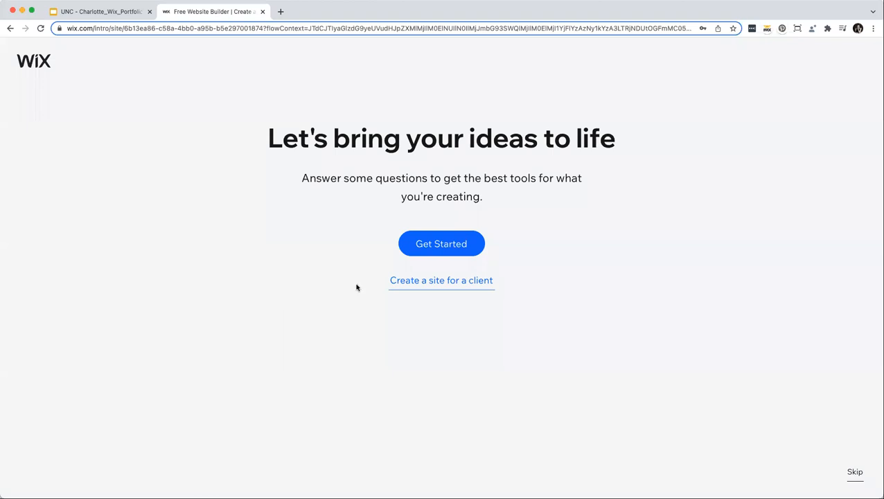
Search 'portfolio', choose Portfolio as the website type, and continue.
{"action": "left_click", "coordinate": [424, 246]}
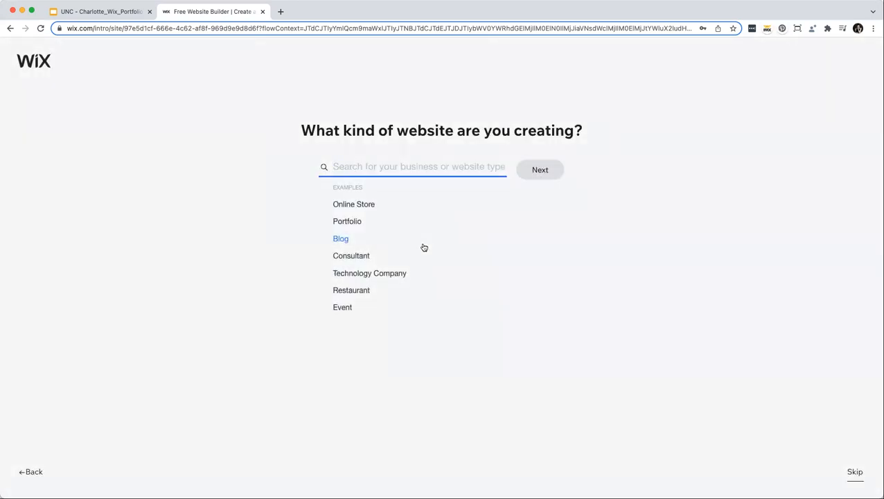
{"action": "type", "text": "p"}
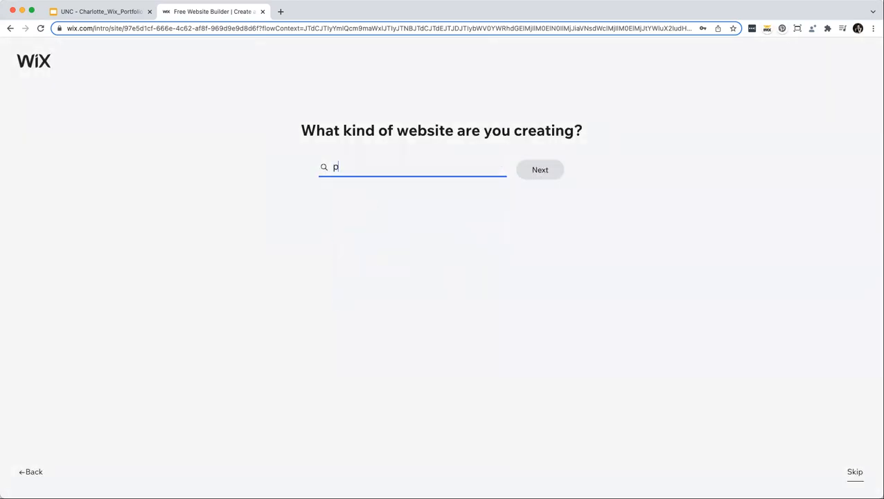
{"action": "type", "text": "ortfolio"}
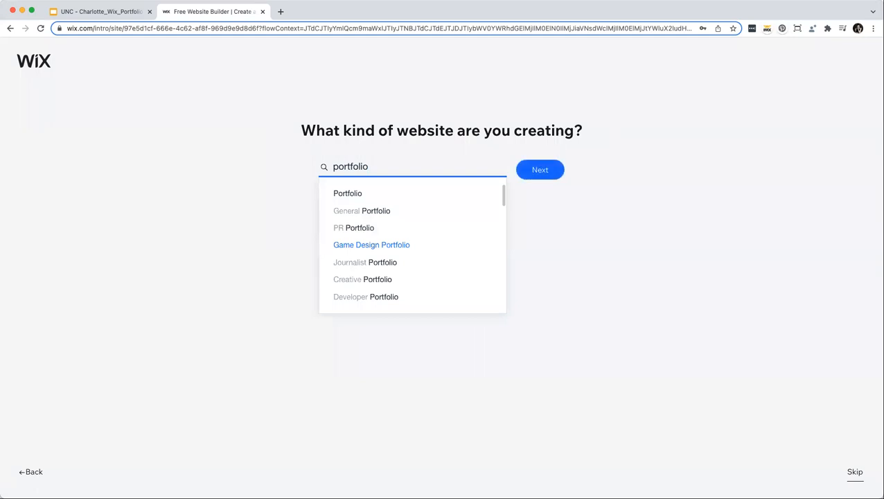
{"action": "left_click", "coordinate": [357, 196]}
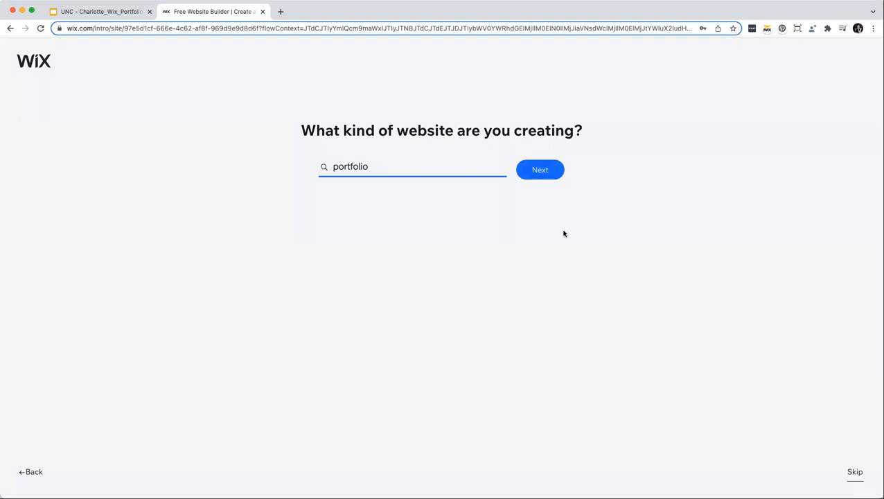
{"action": "left_click", "coordinate": [547, 173]}
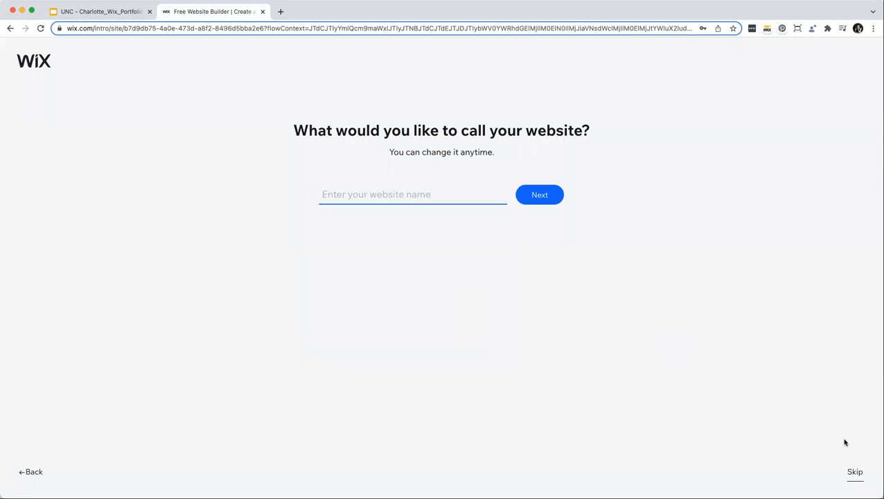
Skip the site name, pick Just explore, leave out Chat, and answer the experience question.
{"action": "left_click", "coordinate": [854, 478]}
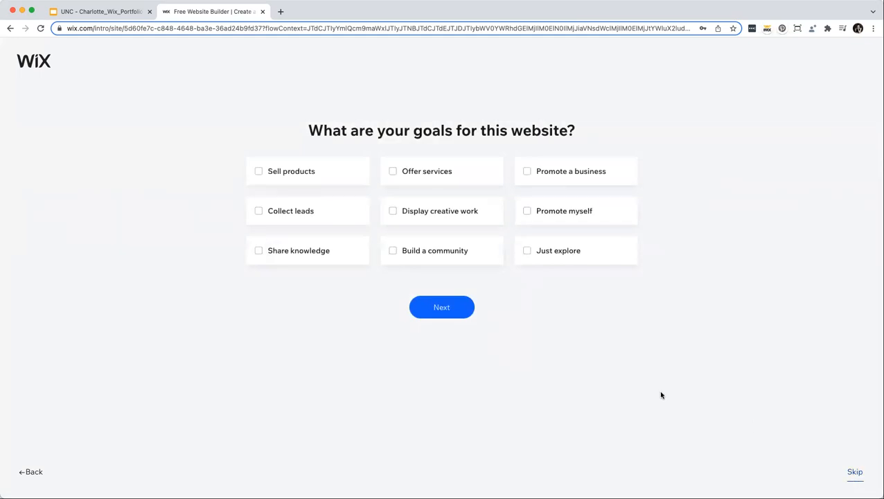
{"action": "left_click", "coordinate": [535, 253]}
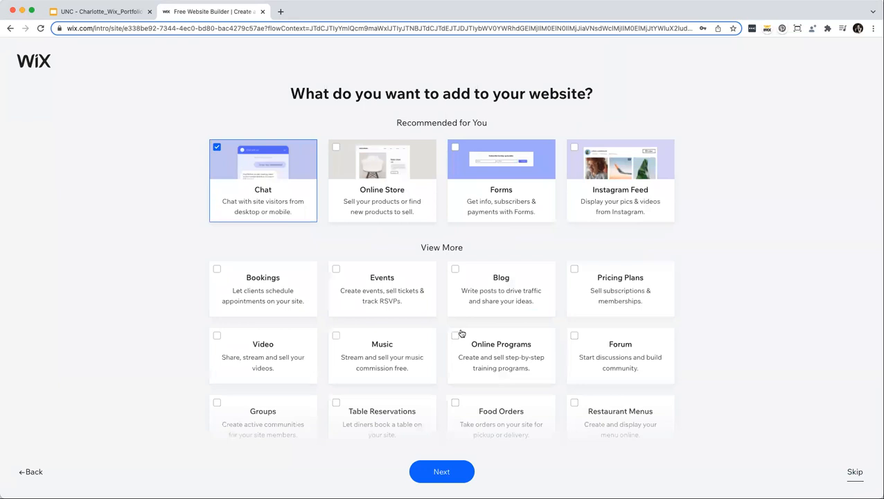
{"action": "left_click", "coordinate": [217, 147]}
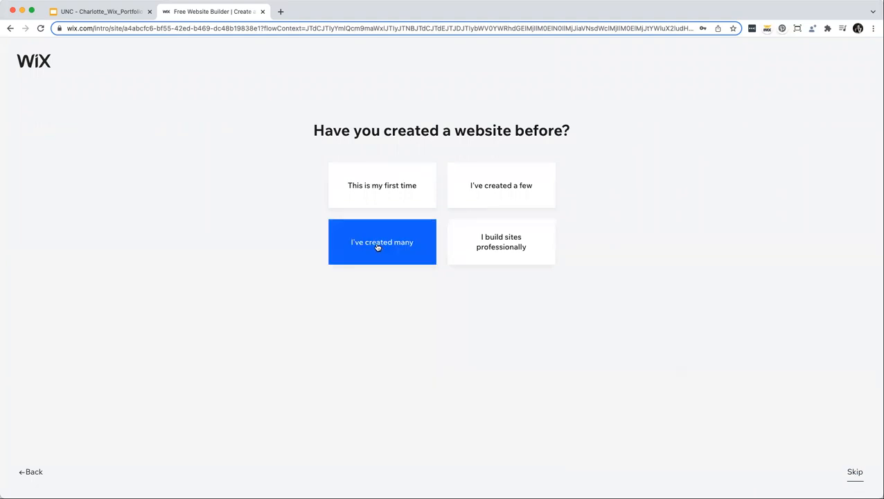
{"action": "left_click", "coordinate": [382, 193]}
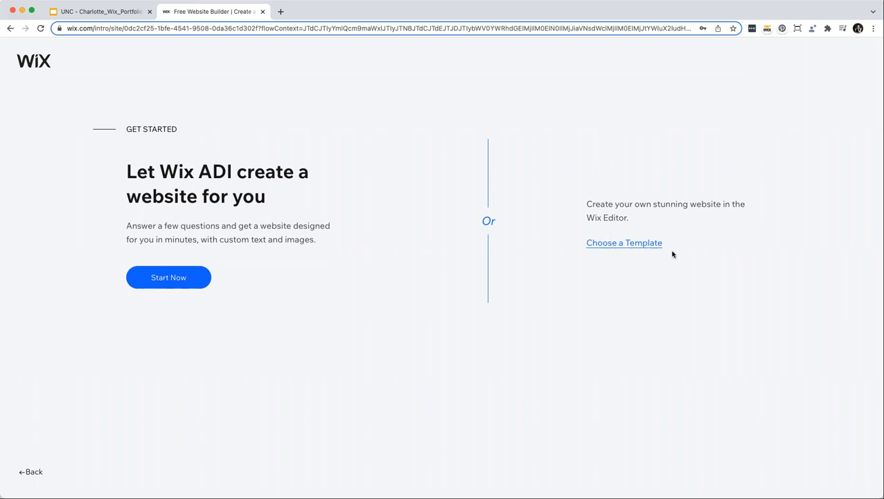
Choose a template, scroll the Portfolios grid, and preview the urban Artist template.
{"action": "left_click", "coordinate": [604, 244]}
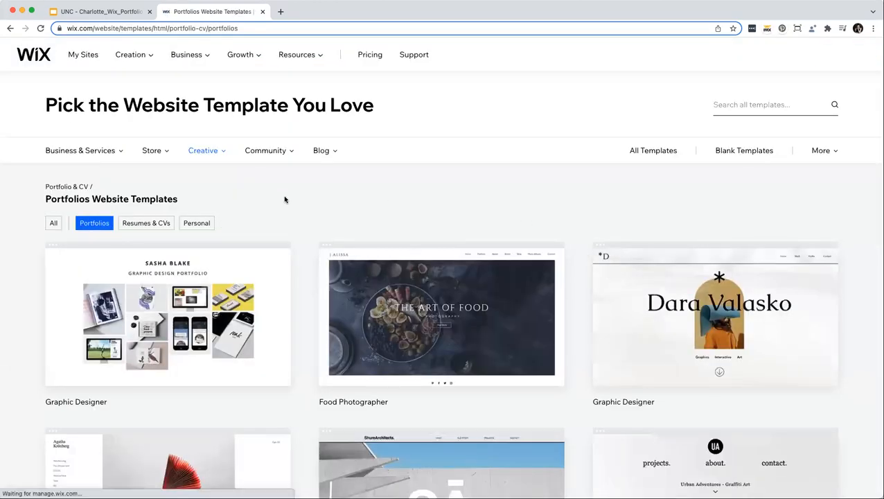
{"action": "scroll", "coordinate": [290, 205], "scroll_direction": "down", "scroll_amount": 1}
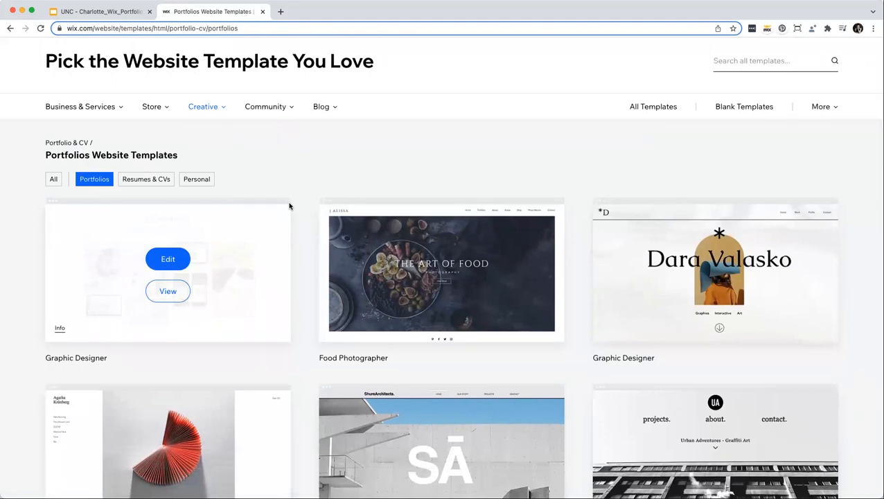
{"action": "scroll", "coordinate": [289, 205], "scroll_direction": "down", "scroll_amount": 3}
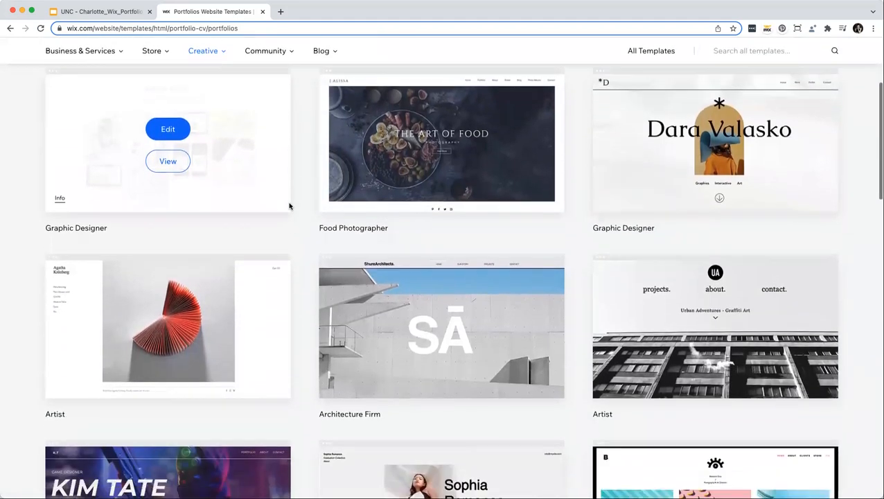
{"action": "scroll", "coordinate": [290, 205], "scroll_direction": "down", "scroll_amount": 1}
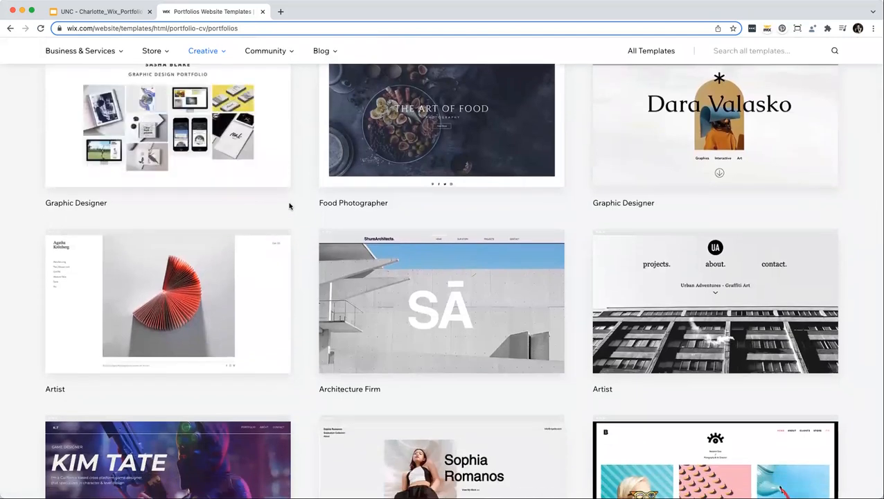
{"action": "scroll", "coordinate": [290, 205], "scroll_direction": "down", "scroll_amount": 2}
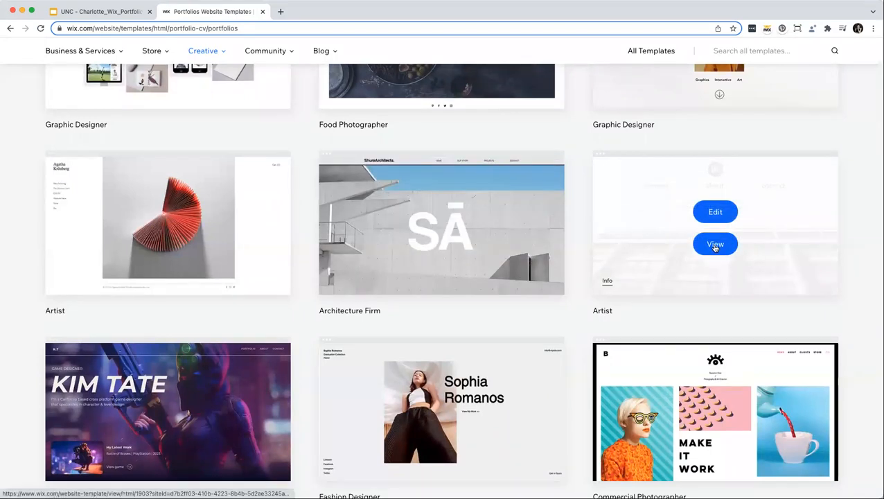
{"action": "left_click", "coordinate": [715, 245]}
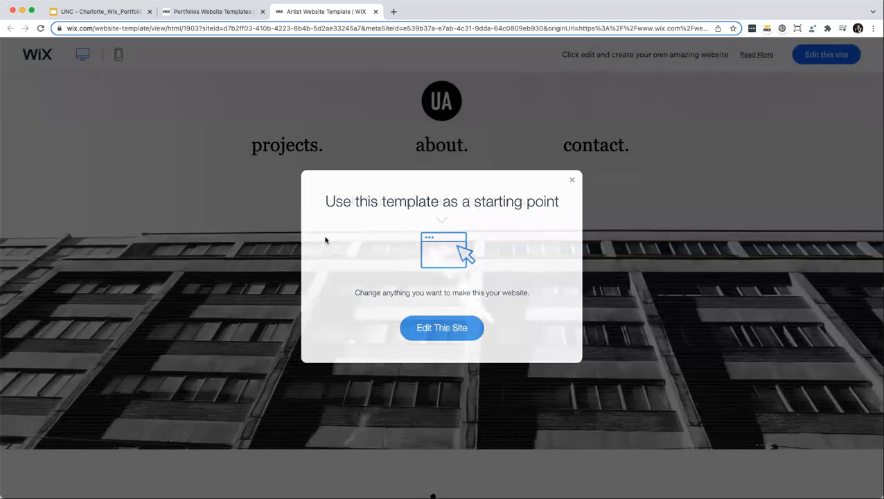
Scroll through the Artist template's projects, about and contact sections.
{"action": "scroll", "coordinate": [325, 239], "scroll_direction": "down", "scroll_amount": 4}
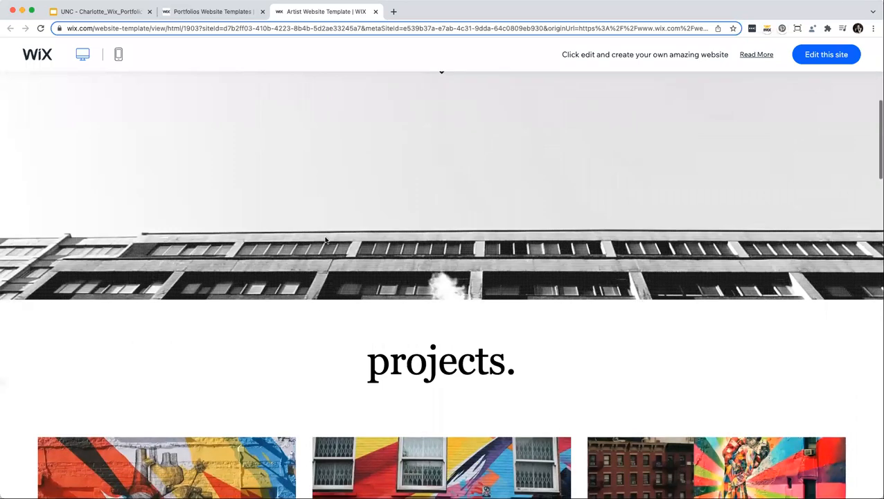
{"action": "scroll", "coordinate": [325, 240], "scroll_direction": "down", "scroll_amount": 3}
{"action": "scroll", "coordinate": [325, 239], "scroll_direction": "down", "scroll_amount": 6}
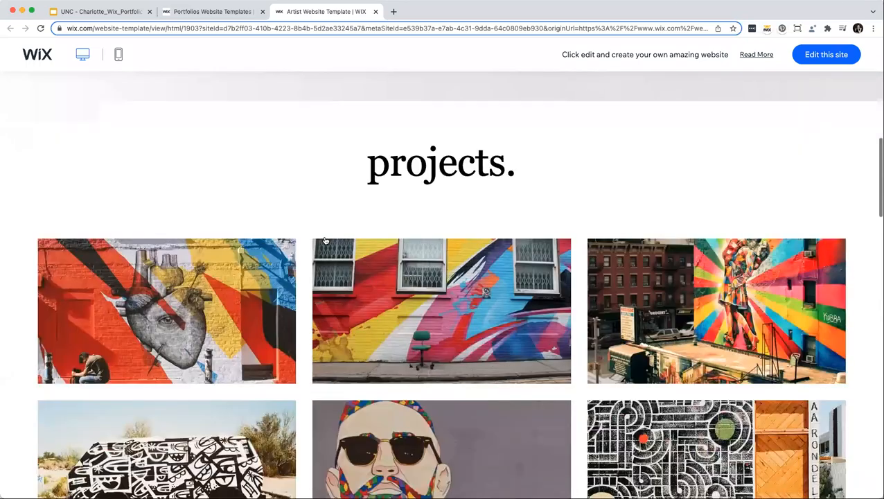
{"action": "scroll", "coordinate": [325, 240], "scroll_direction": "down", "scroll_amount": 8}
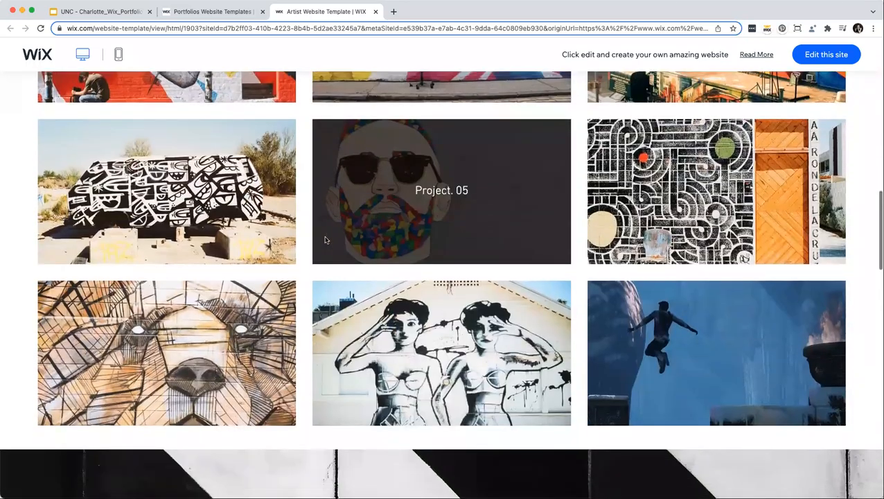
{"action": "scroll", "coordinate": [325, 239], "scroll_direction": "down", "scroll_amount": 7}
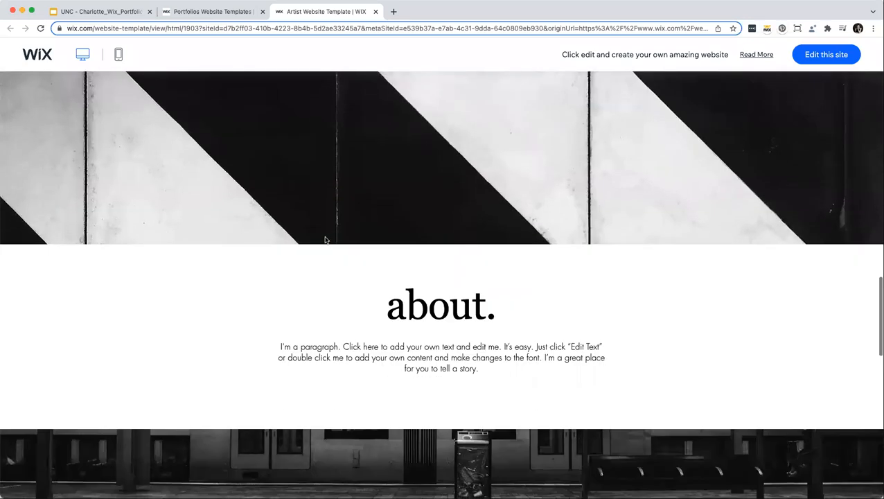
{"action": "scroll", "coordinate": [325, 239], "scroll_direction": "down", "scroll_amount": 7}
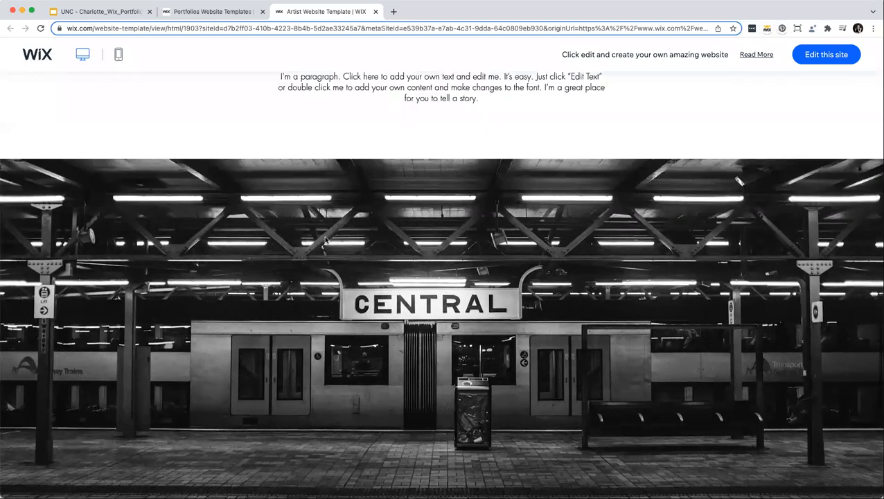
{"action": "scroll", "coordinate": [325, 240], "scroll_direction": "down", "scroll_amount": 5}
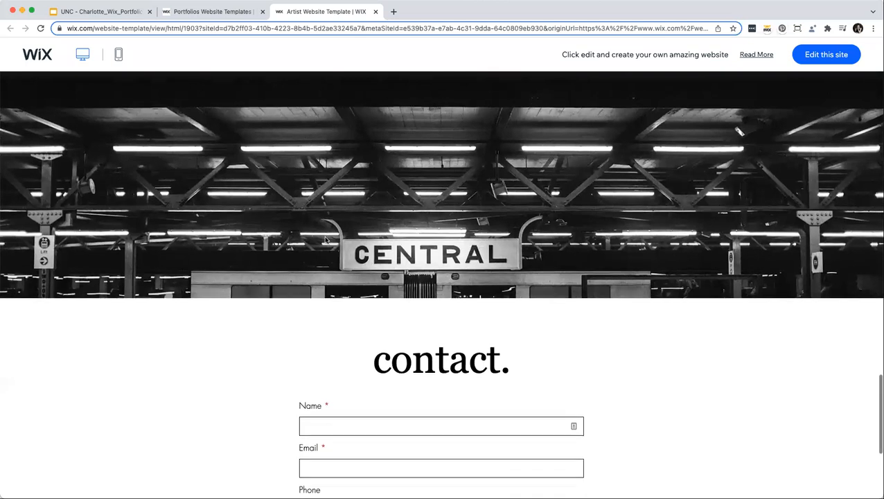
{"action": "scroll", "coordinate": [325, 240], "scroll_direction": "down", "scroll_amount": 2}
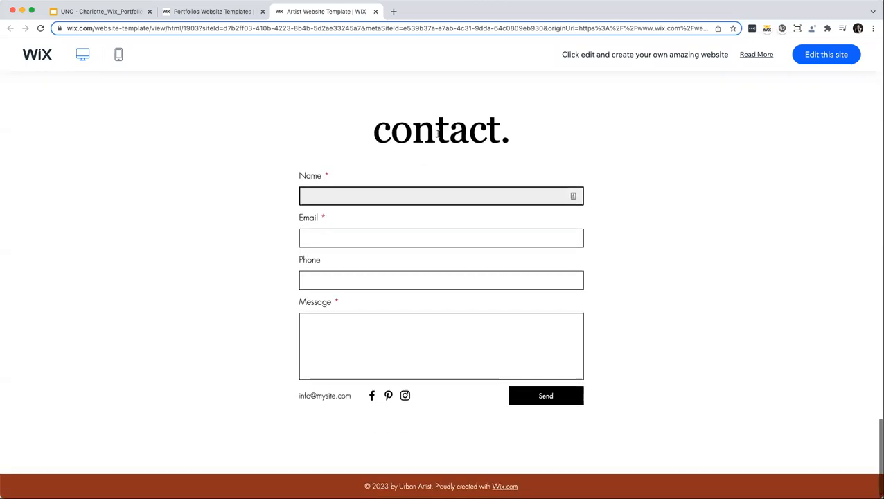
Close the Artist preview and return to the Portfolios templates grid.
{"action": "left_click", "coordinate": [376, 11]}
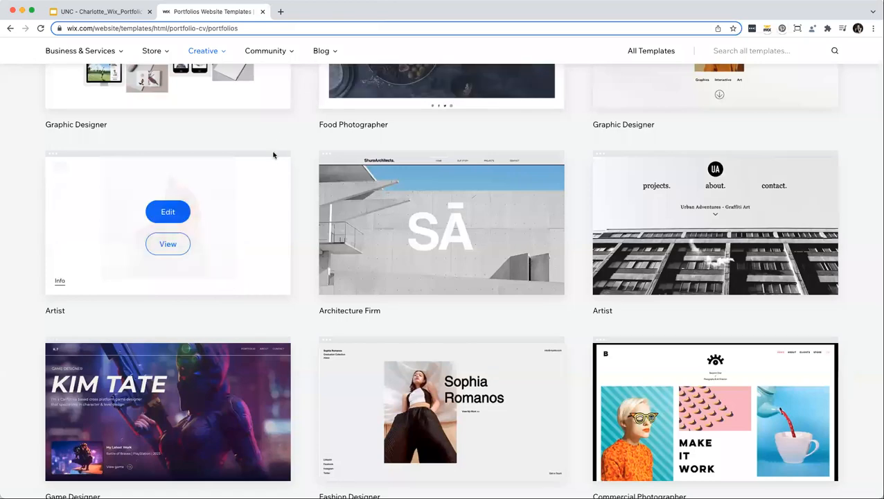
{"action": "scroll", "coordinate": [272, 155], "scroll_direction": "up", "scroll_amount": 3}
{"action": "scroll", "coordinate": [273, 155], "scroll_direction": "down", "scroll_amount": 4}
Preview the Game Designer template and scroll through its games.
{"action": "scroll", "coordinate": [273, 155], "scroll_direction": "down", "scroll_amount": 5}
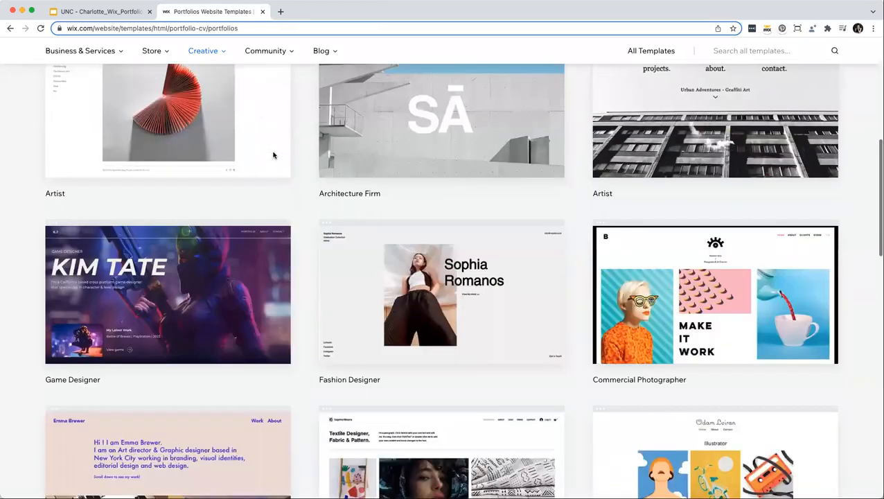
{"action": "left_click", "coordinate": [167, 214]}
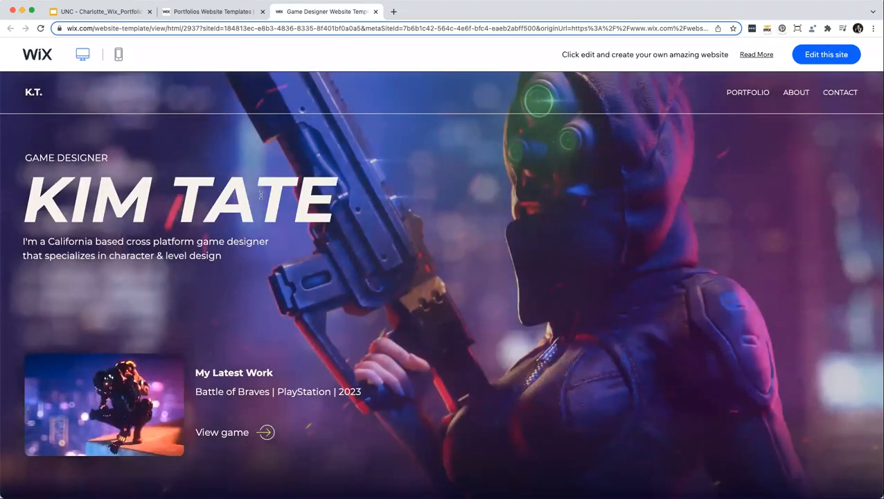
{"action": "scroll", "coordinate": [311, 188], "scroll_direction": "down", "scroll_amount": 5}
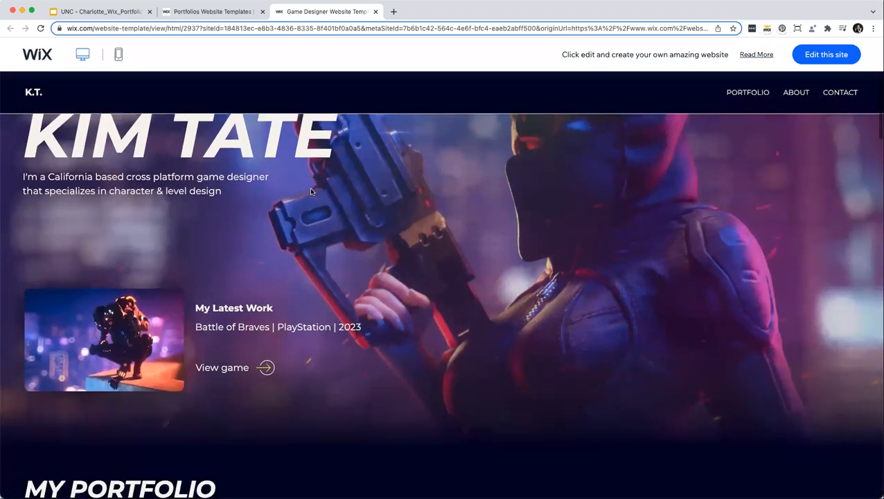
{"action": "scroll", "coordinate": [311, 191], "scroll_direction": "down", "scroll_amount": 5}
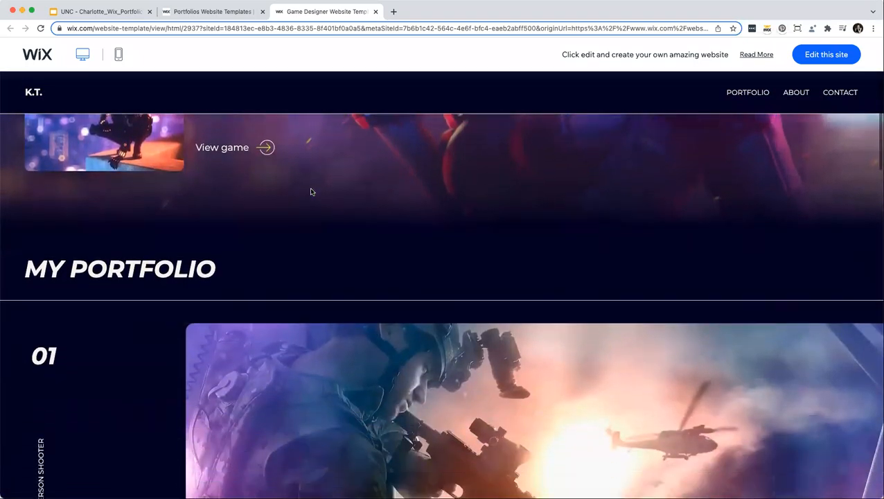
{"action": "scroll", "coordinate": [311, 192], "scroll_direction": "down", "scroll_amount": 7}
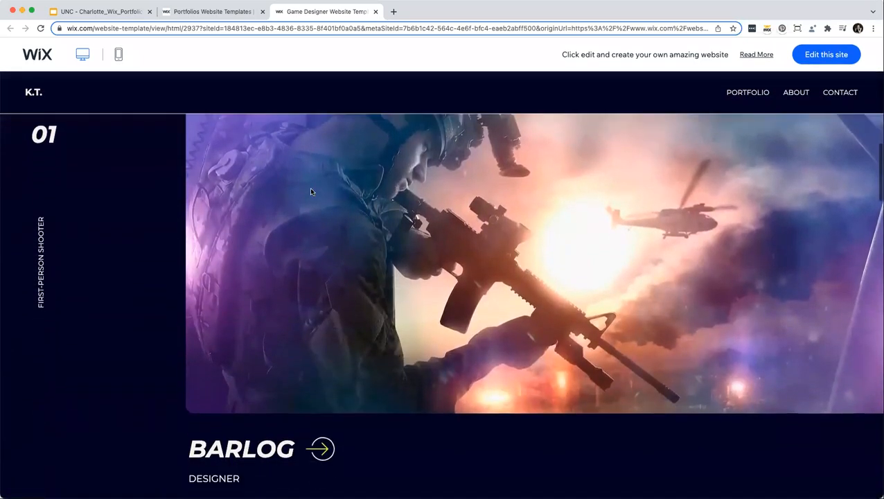
{"action": "scroll", "coordinate": [311, 192], "scroll_direction": "down", "scroll_amount": 10}
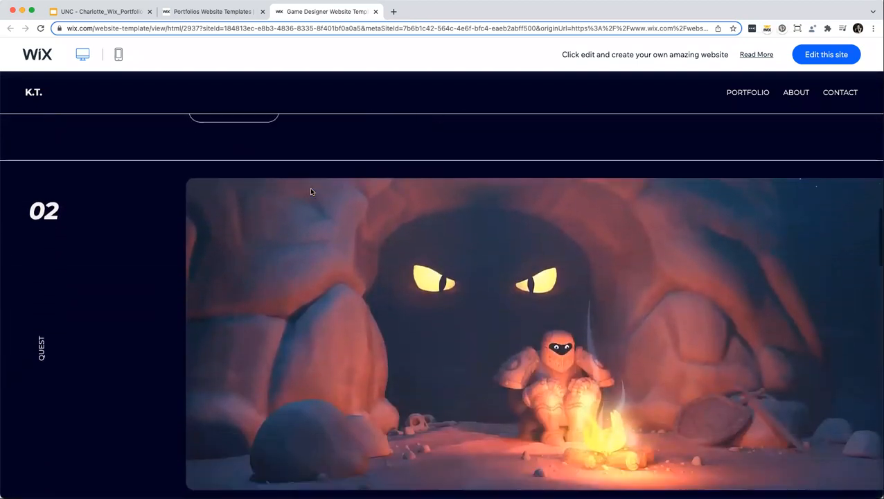
{"action": "scroll", "coordinate": [311, 191], "scroll_direction": "down", "scroll_amount": 5}
Look over the template's About section and 'Let's Play!' form, then close the preview.
{"action": "left_click", "coordinate": [795, 92]}
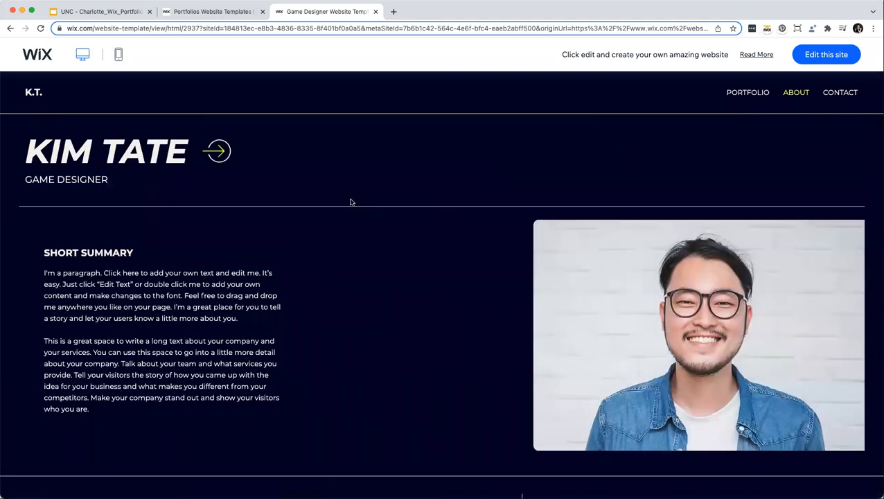
{"action": "scroll", "coordinate": [350, 201], "scroll_direction": "down", "scroll_amount": 6}
{"action": "scroll", "coordinate": [350, 202], "scroll_direction": "down", "scroll_amount": 3}
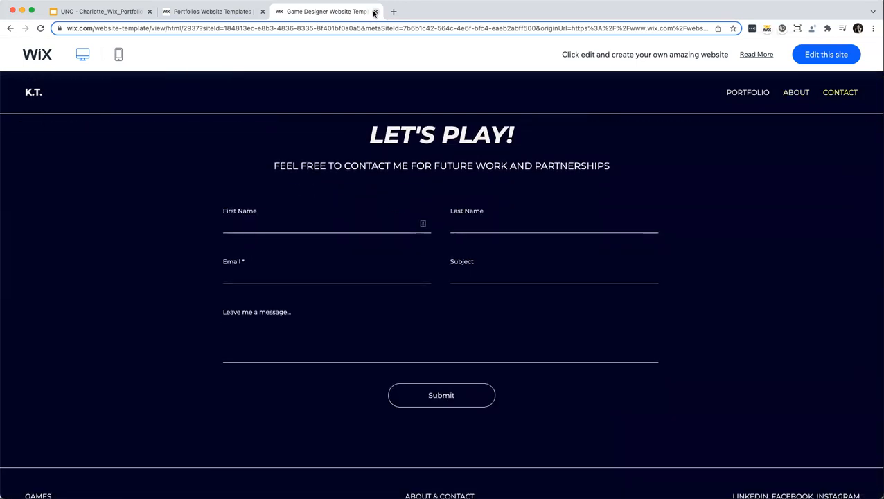
{"action": "left_click", "coordinate": [374, 11]}
Browse the template category menus and look through the Singer & Musician templates.
{"action": "scroll", "coordinate": [381, 103], "scroll_direction": "up", "scroll_amount": 7}
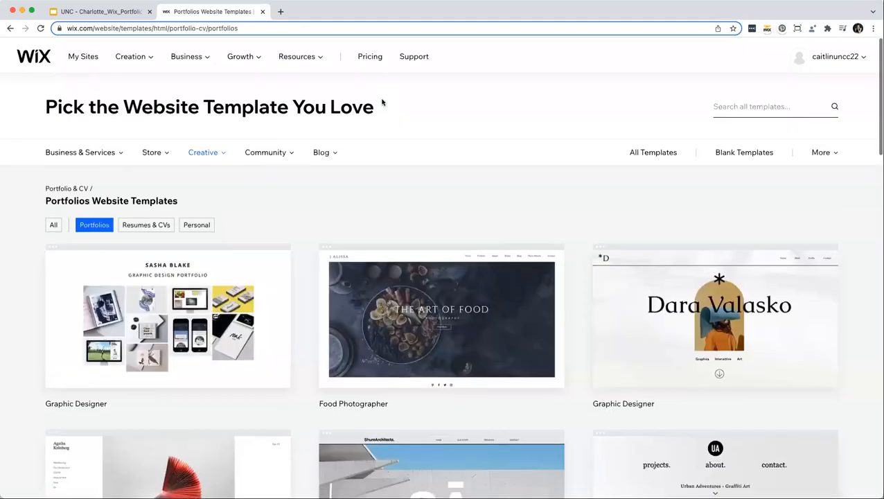
{"action": "mouse_move", "coordinate": [64, 156]}
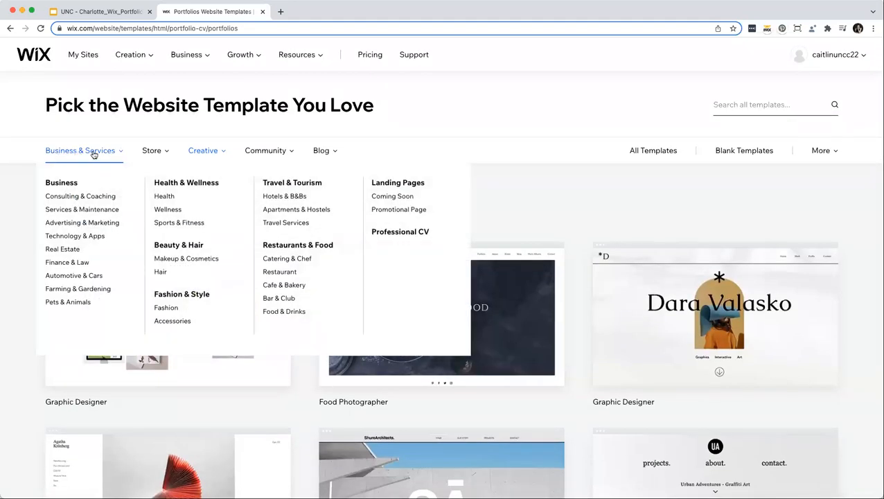
{"action": "mouse_move", "coordinate": [152, 151]}
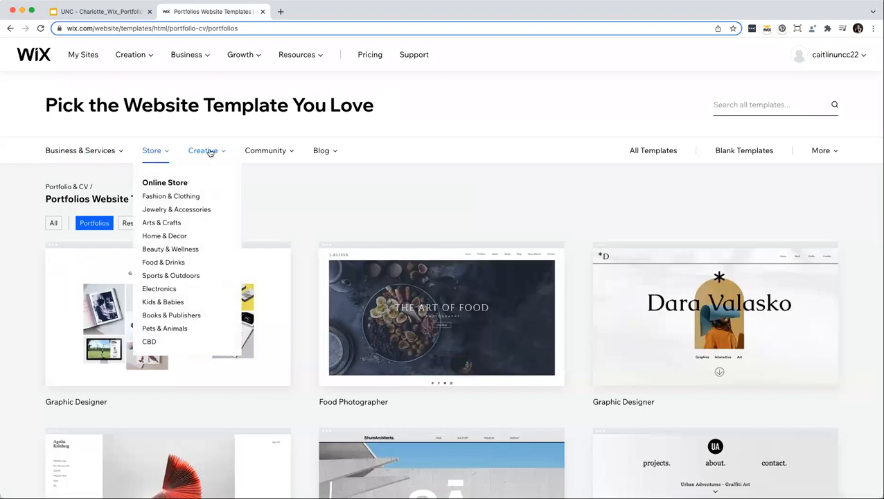
{"action": "mouse_move", "coordinate": [211, 153]}
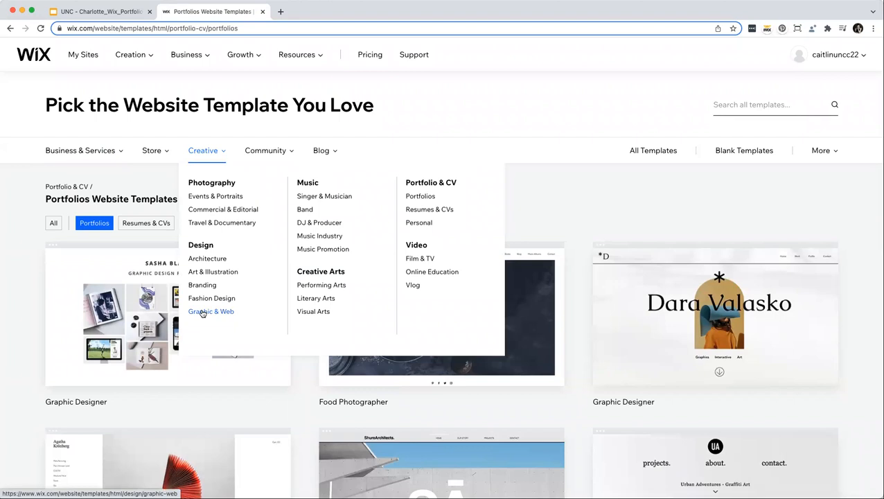
{"action": "left_click", "coordinate": [335, 196]}
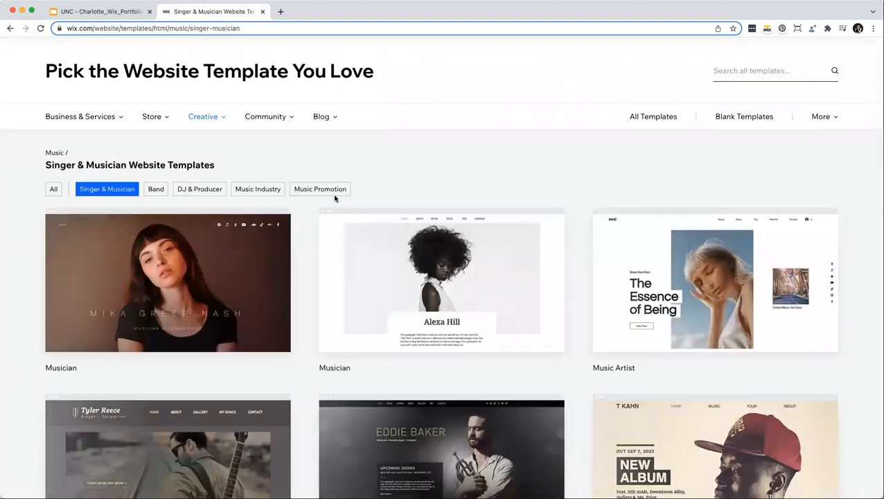
{"action": "scroll", "coordinate": [229, 252], "scroll_direction": "down", "scroll_amount": 5}
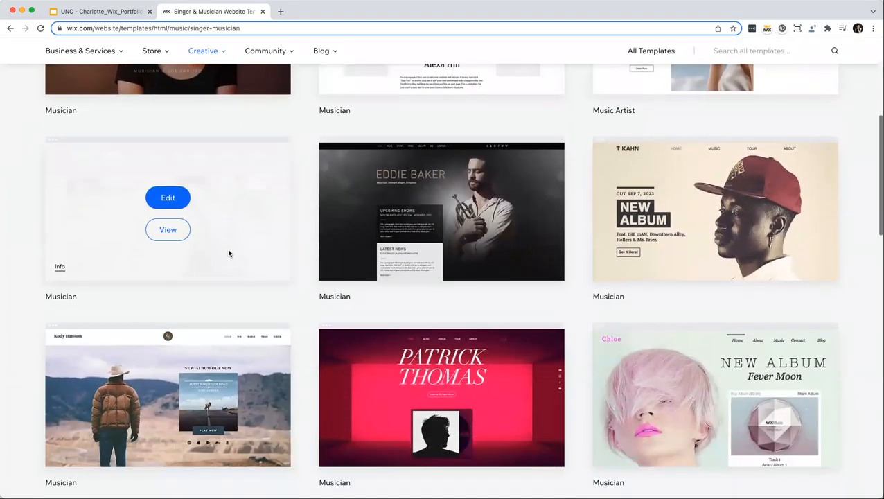
{"action": "scroll", "coordinate": [229, 252], "scroll_direction": "down", "scroll_amount": 3}
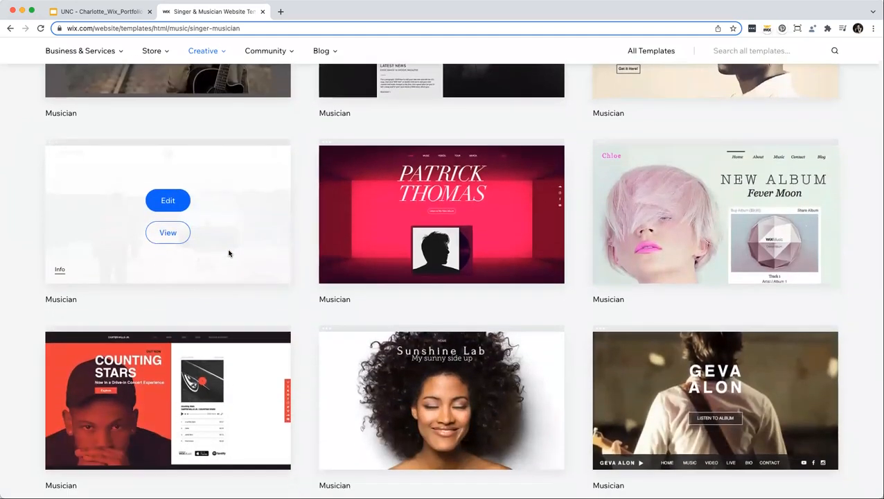
{"action": "scroll", "coordinate": [228, 253], "scroll_direction": "down", "scroll_amount": 5}
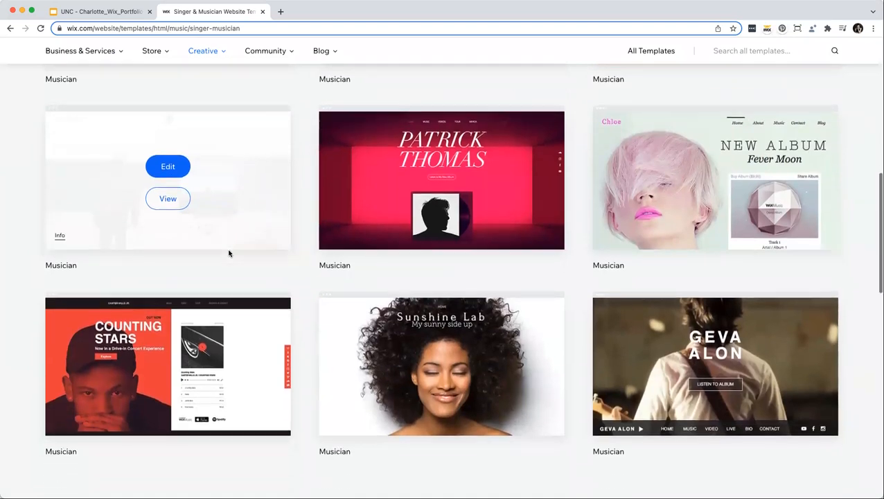
{"action": "scroll", "coordinate": [229, 253], "scroll_direction": "up", "scroll_amount": 15}
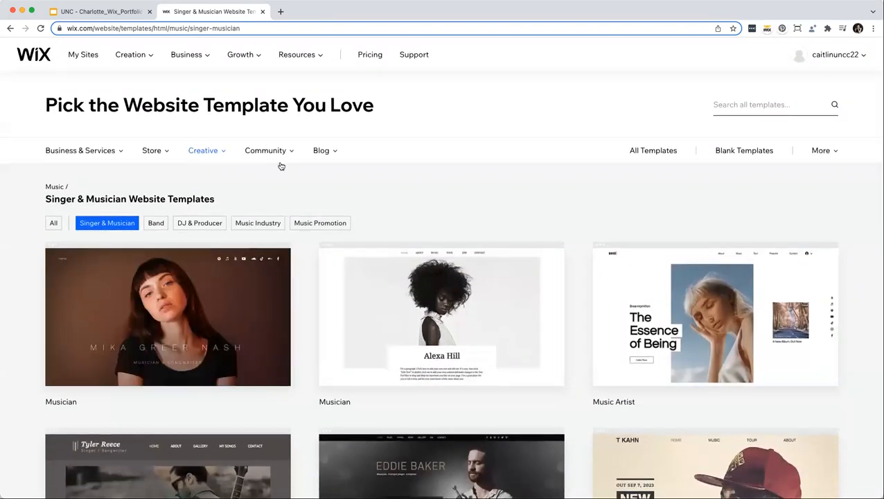
Switch to the Creative > Portfolio & CV template listing.
{"action": "mouse_move", "coordinate": [208, 155]}
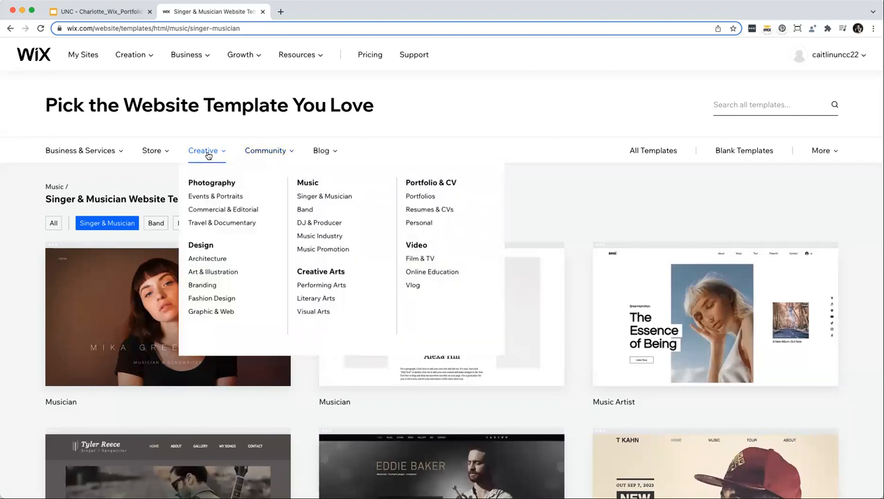
{"action": "left_click", "coordinate": [417, 184]}
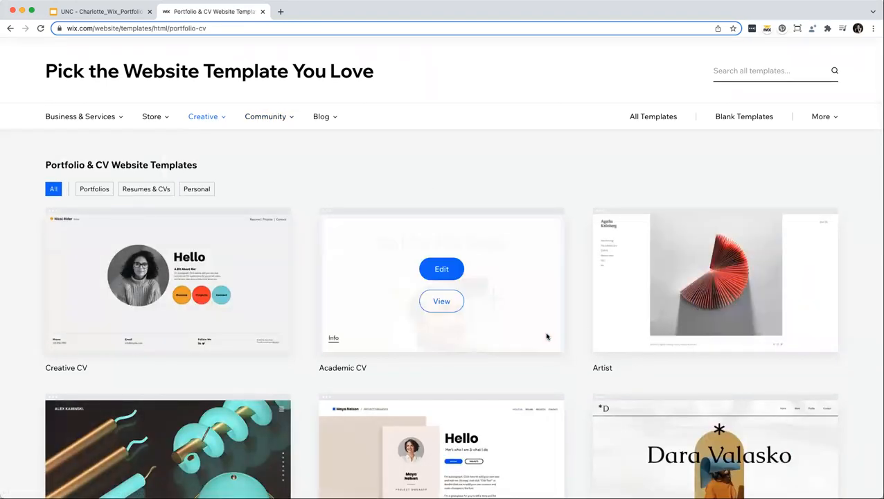
{"action": "scroll", "coordinate": [547, 336], "scroll_direction": "down", "scroll_amount": 3}
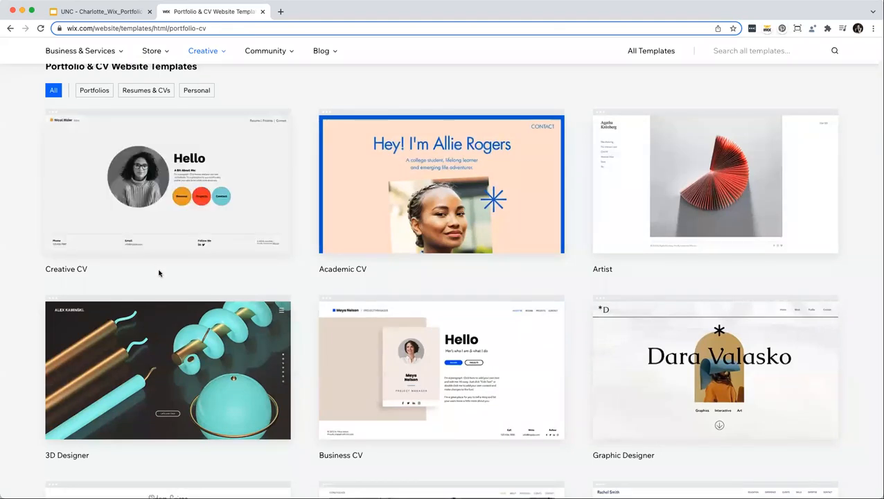
{"action": "mouse_move", "coordinate": [172, 176]}
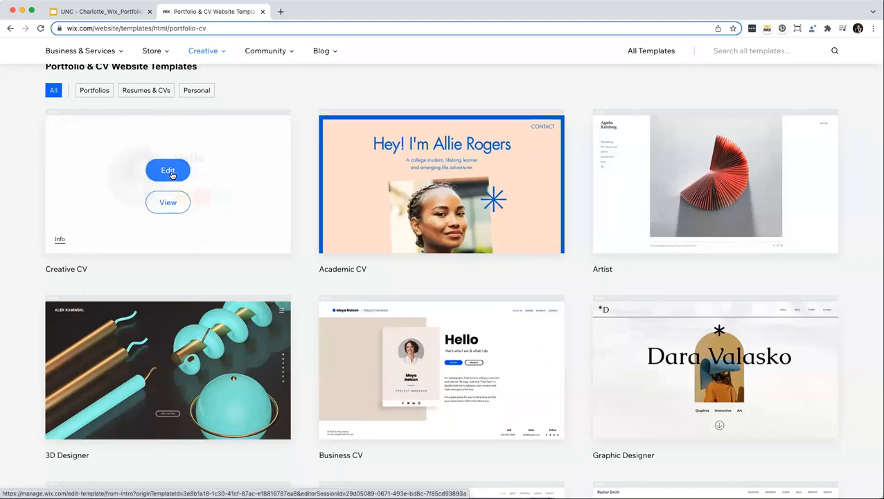
Edit the Creative CV template and drag its round portrait photo much smaller.
{"action": "left_click", "coordinate": [172, 176]}
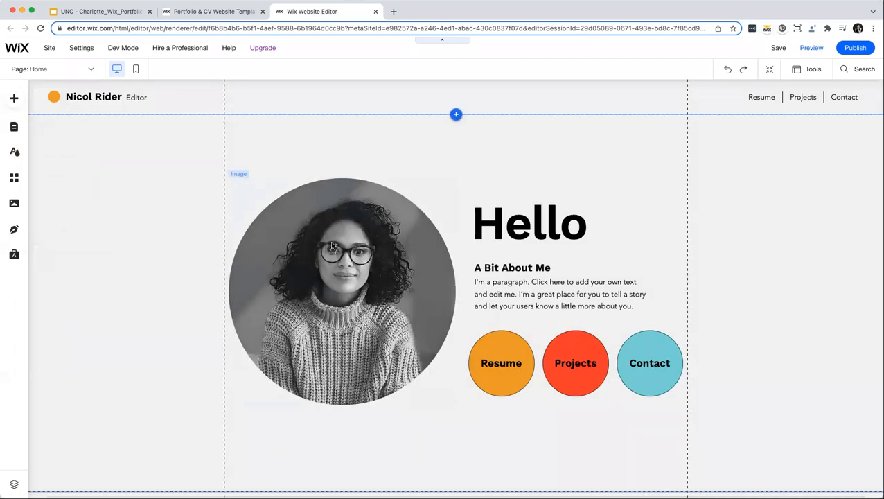
{"action": "left_click", "coordinate": [392, 226]}
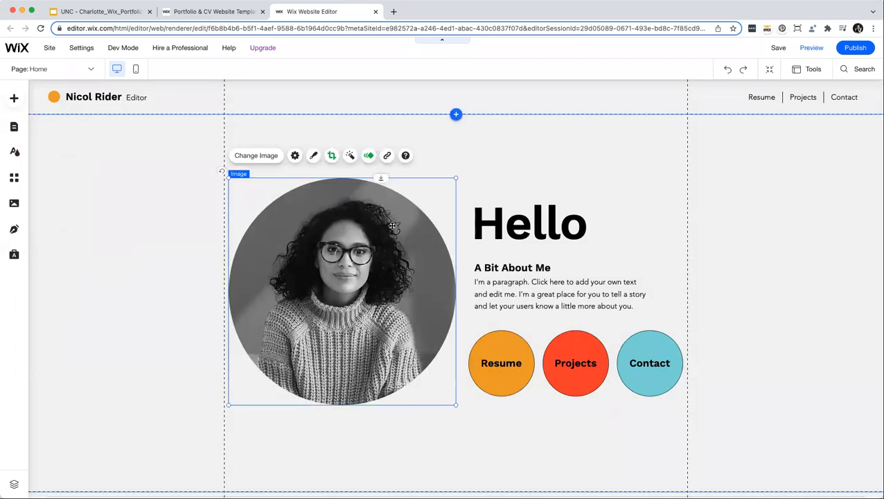
{"action": "left_click_drag", "start_coordinate": [456, 178], "coordinate": [349, 227]}
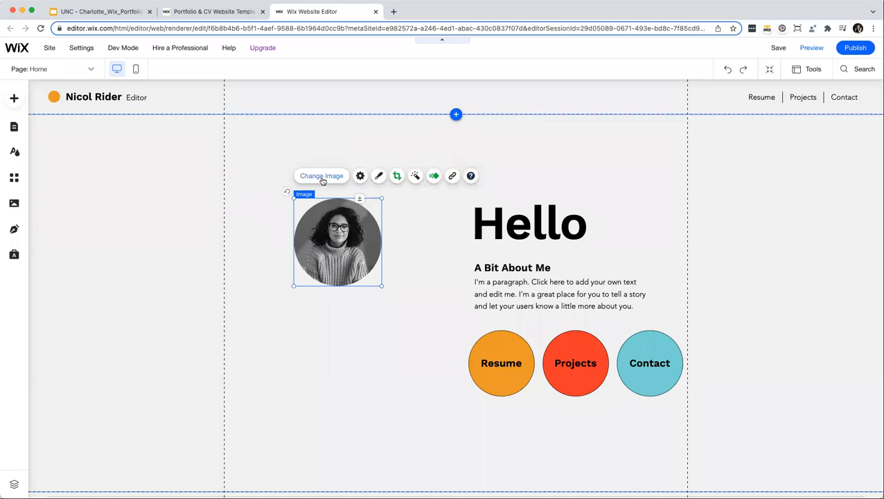
Open the portrait's image replacement and browse the free Media from Wix stock photos.
{"action": "double_click", "coordinate": [318, 250]}
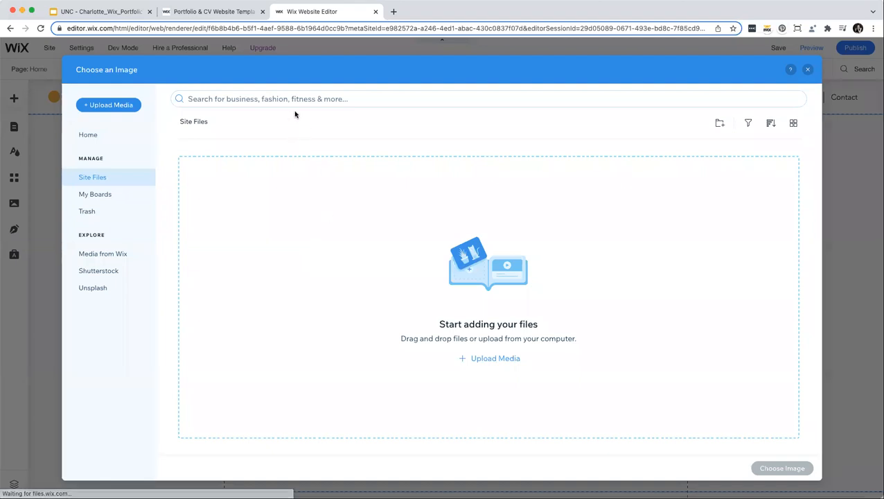
{"action": "left_click", "coordinate": [109, 105]}
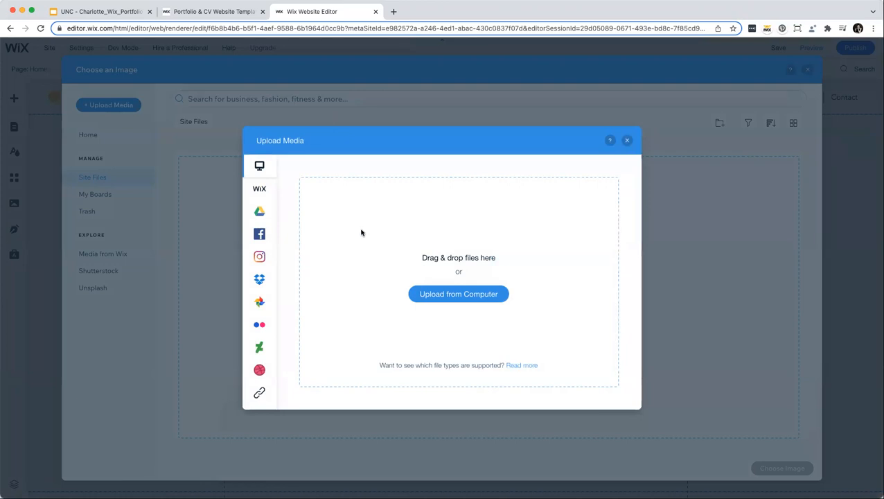
{"action": "left_click", "coordinate": [628, 141]}
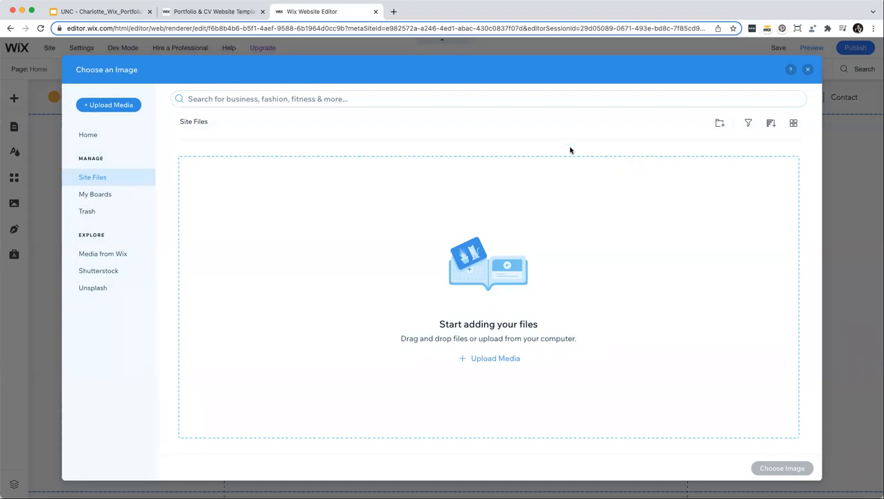
{"action": "left_click", "coordinate": [111, 256]}
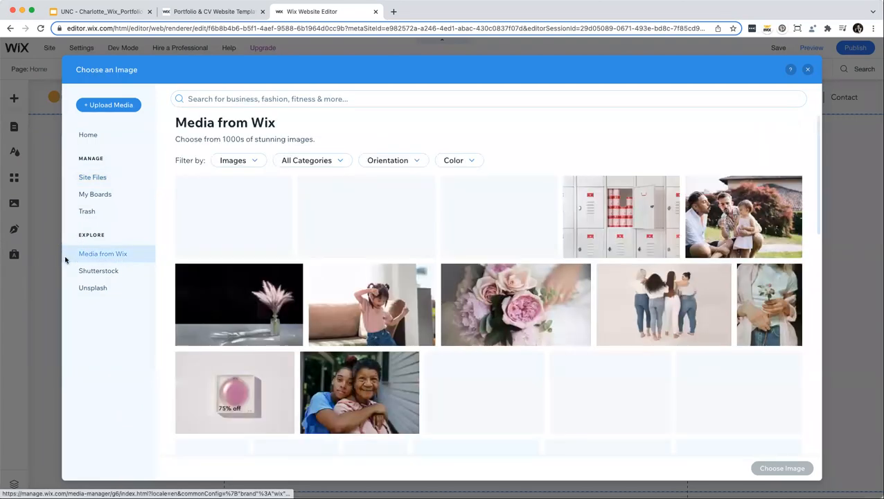
Filter stock photos to the People category and choose Young Confident Woman as the portrait.
{"action": "scroll", "coordinate": [244, 292], "scroll_direction": "down", "scroll_amount": 5}
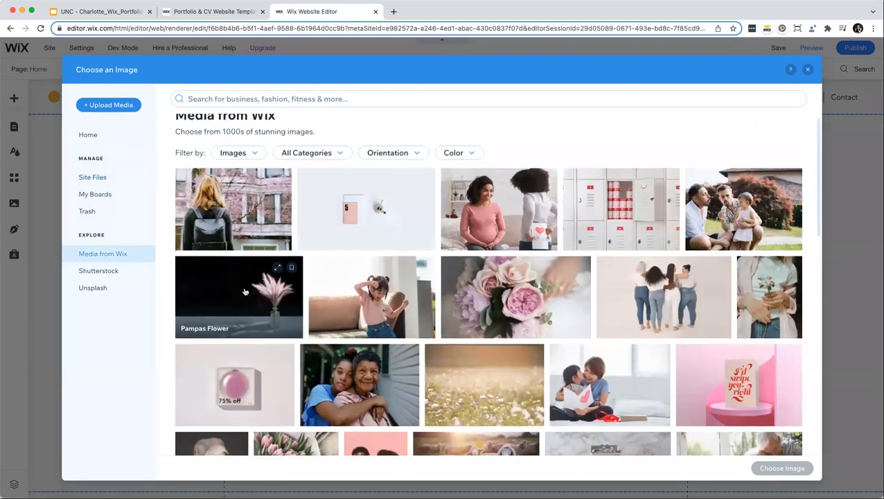
{"action": "scroll", "coordinate": [244, 291], "scroll_direction": "down", "scroll_amount": 5}
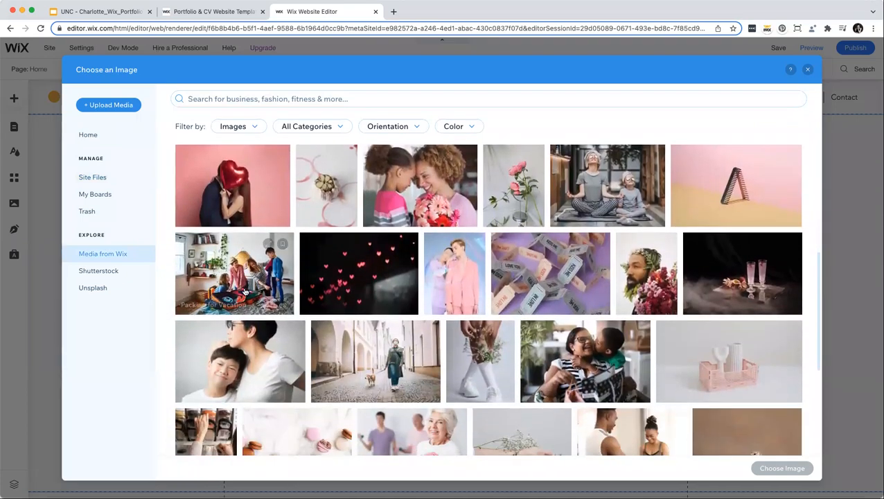
{"action": "scroll", "coordinate": [244, 292], "scroll_direction": "down", "scroll_amount": 5}
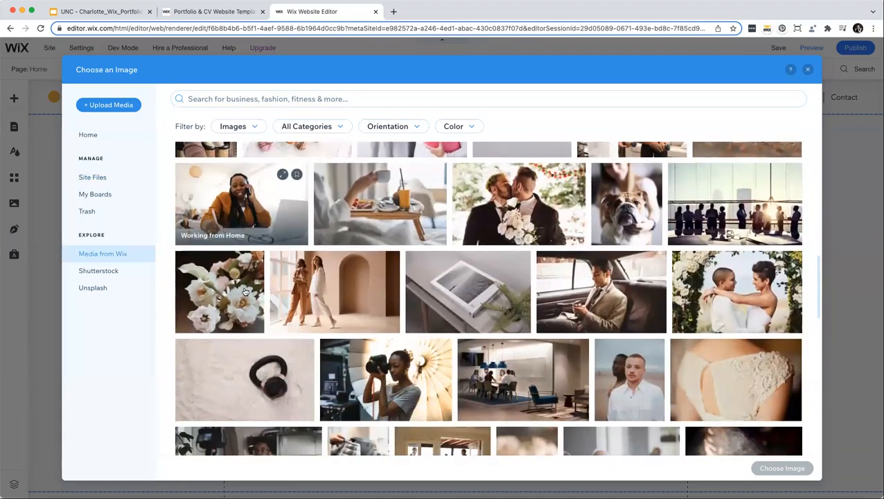
{"action": "scroll", "coordinate": [244, 291], "scroll_direction": "down", "scroll_amount": 5}
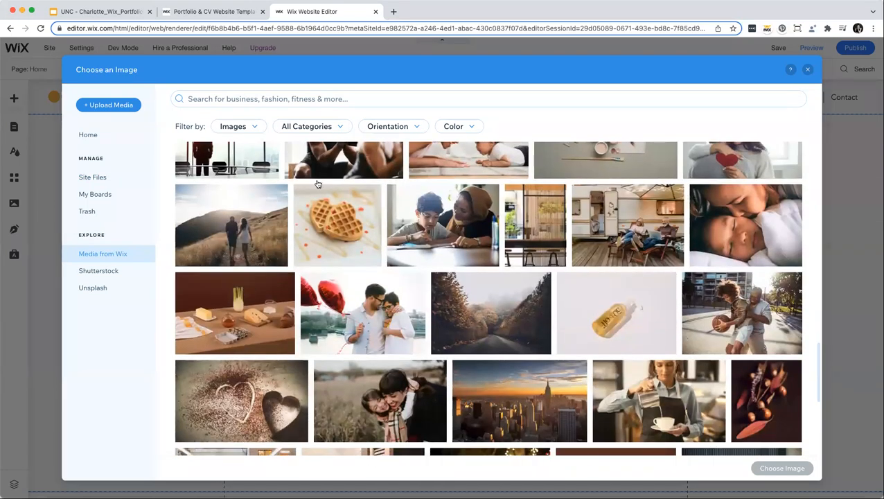
{"action": "scroll", "coordinate": [305, 125], "scroll_direction": "down", "scroll_amount": 1}
{"action": "left_click", "coordinate": [318, 132]}
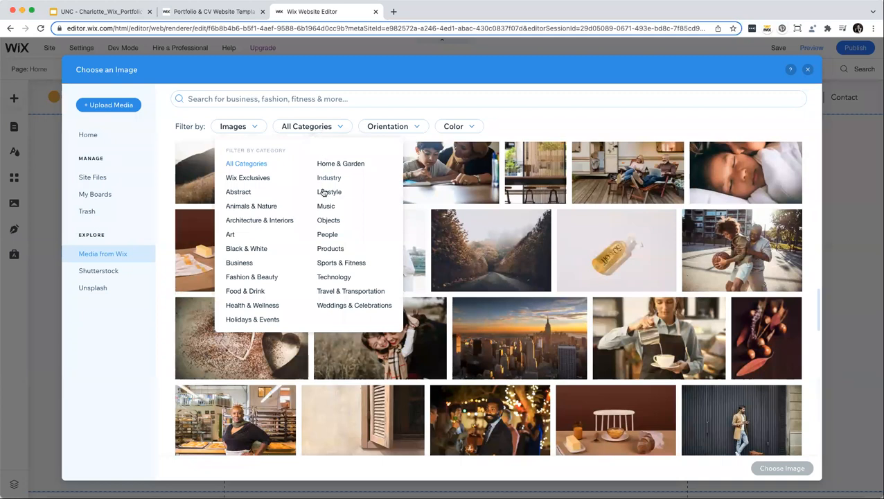
{"action": "left_click", "coordinate": [326, 236]}
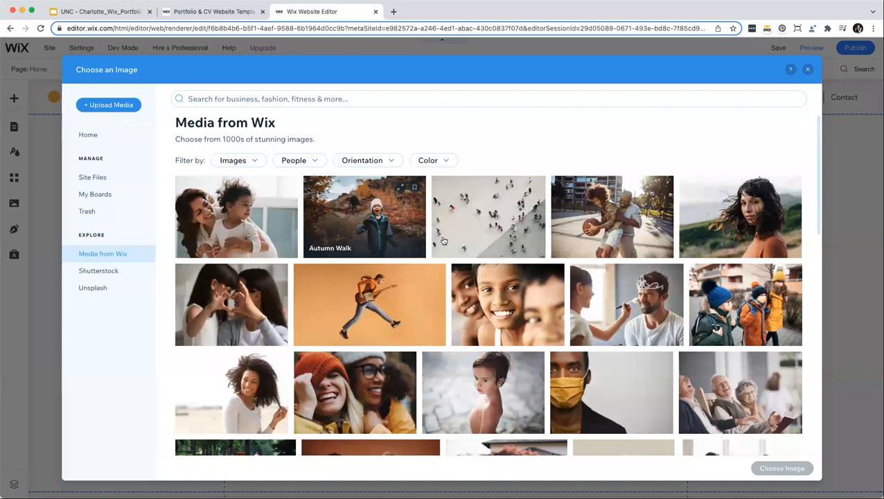
{"action": "left_click", "coordinate": [722, 235]}
{"action": "left_click", "coordinate": [761, 469]}
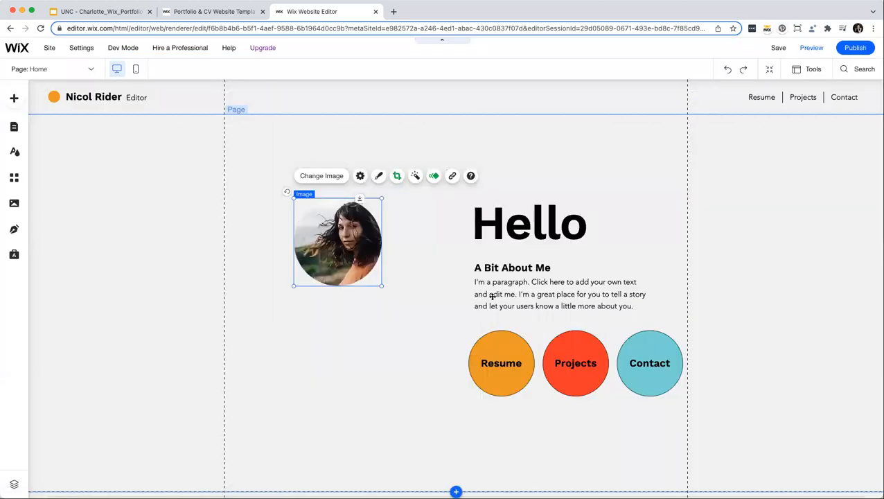
Enlarge the profile photo, move it up-left, and give it a round white-bordered frame.
{"action": "left_click_drag", "start_coordinate": [381, 286], "coordinate": [439, 342]}
{"action": "left_click_drag", "start_coordinate": [394, 304], "coordinate": [364, 276]}
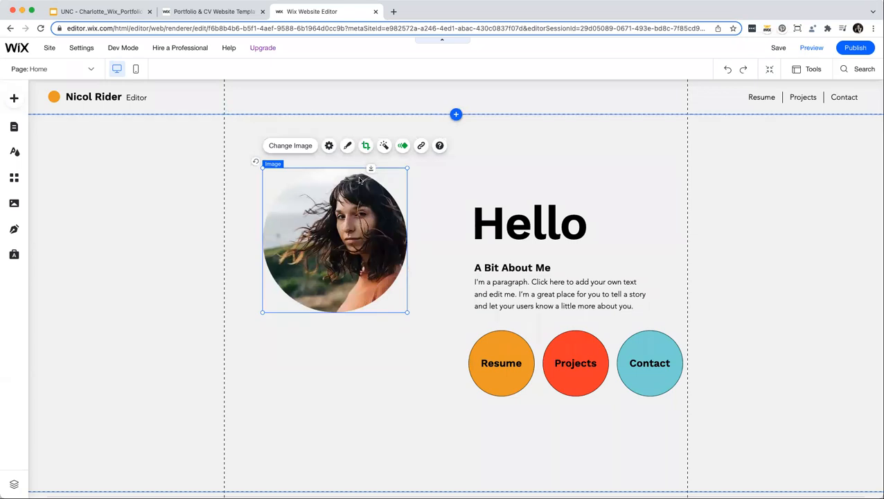
{"action": "left_click", "coordinate": [348, 147]}
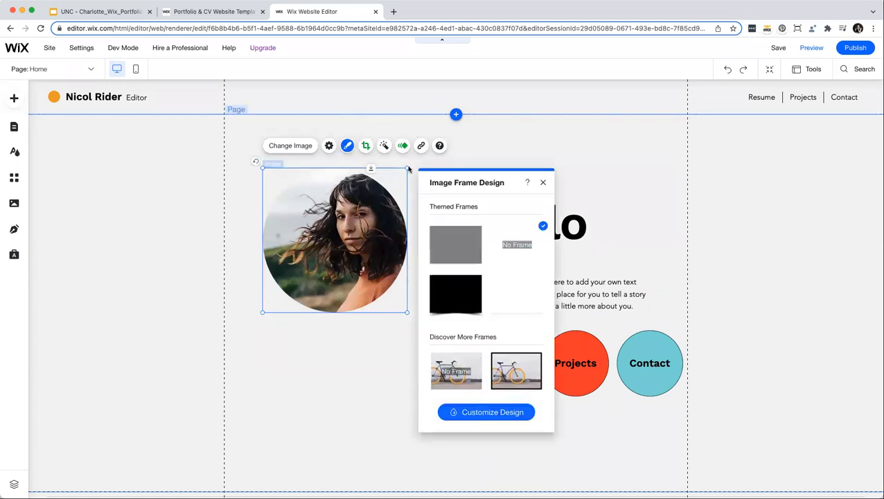
{"action": "scroll", "coordinate": [491, 296], "scroll_direction": "down", "scroll_amount": 5}
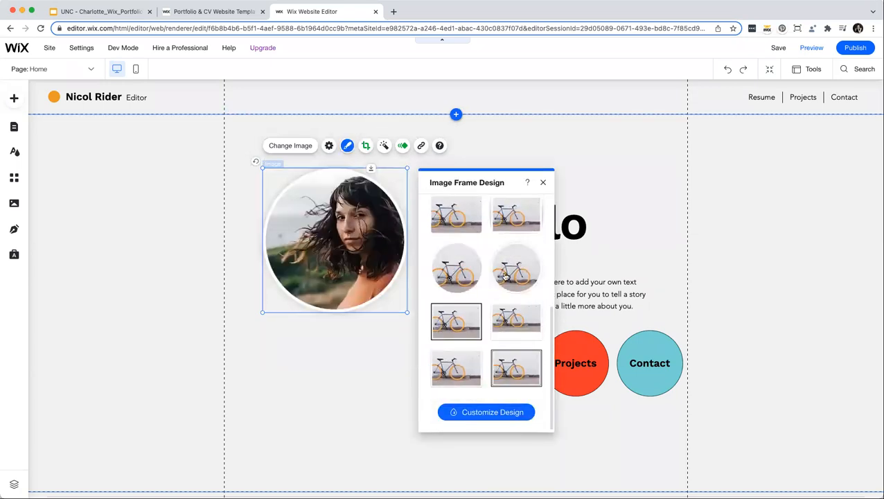
{"action": "left_click", "coordinate": [542, 182]}
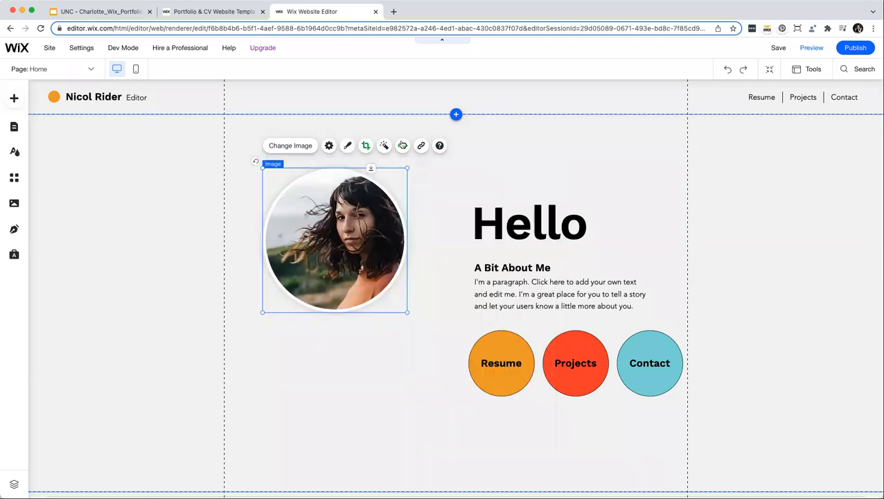
Apply the Lighten filter and a Glide-In entrance animation to the profile photo.
{"action": "left_click", "coordinate": [383, 145]}
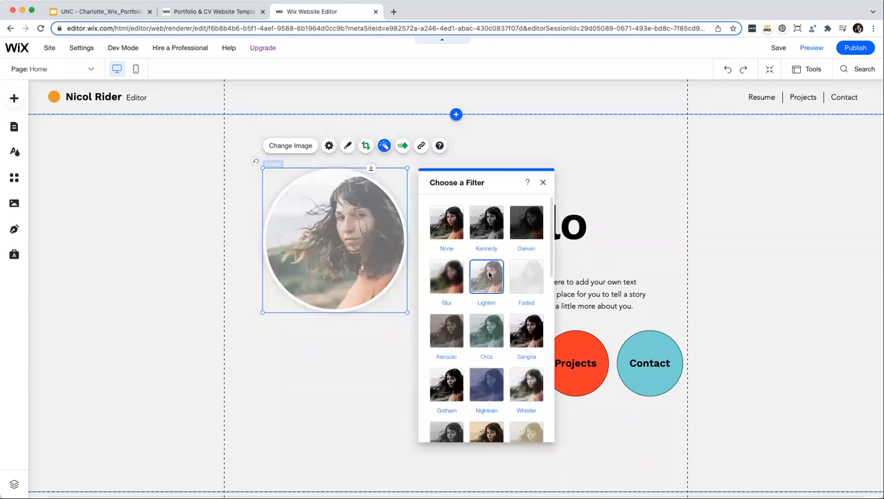
{"action": "left_click", "coordinate": [543, 183]}
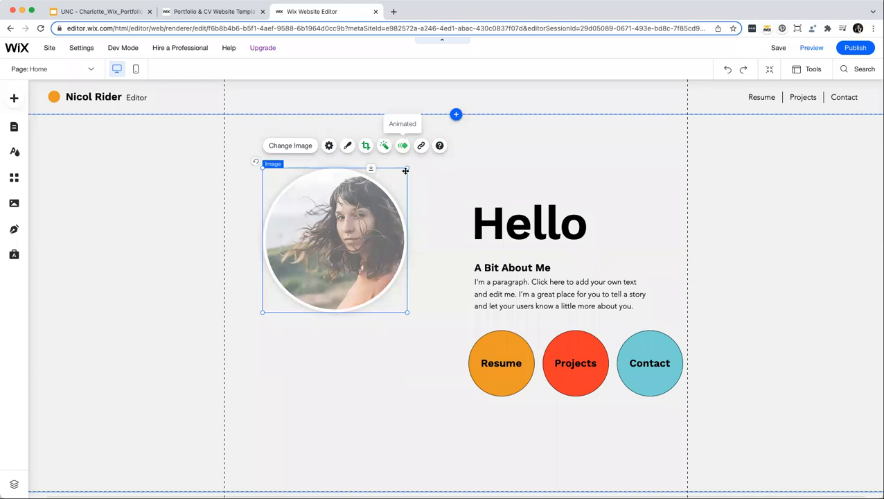
{"action": "left_click", "coordinate": [402, 147]}
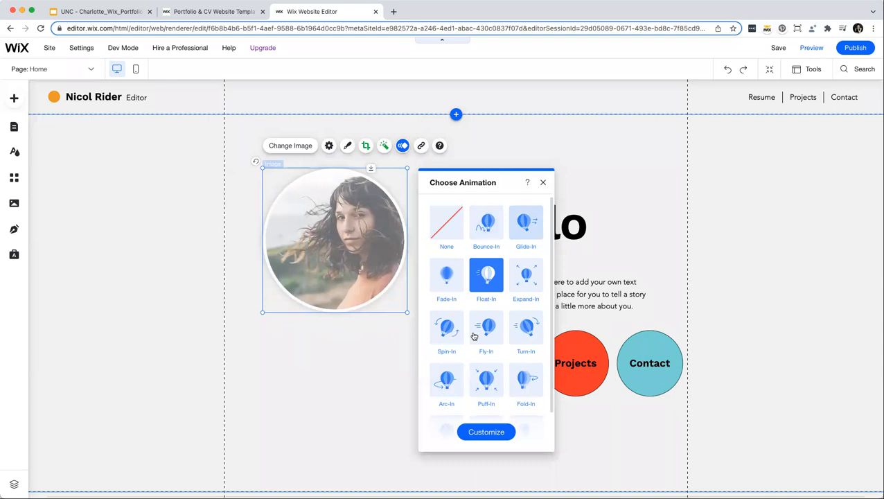
{"action": "left_click", "coordinate": [516, 233]}
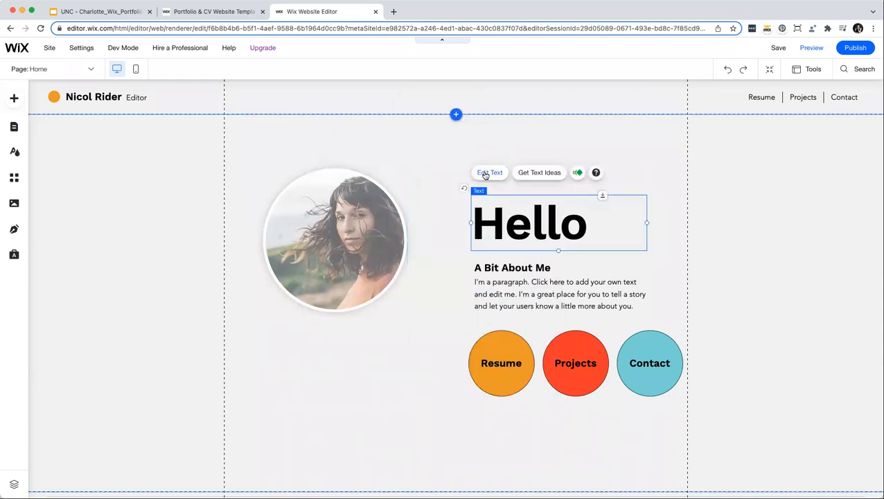
{"action": "left_click", "coordinate": [488, 173]}
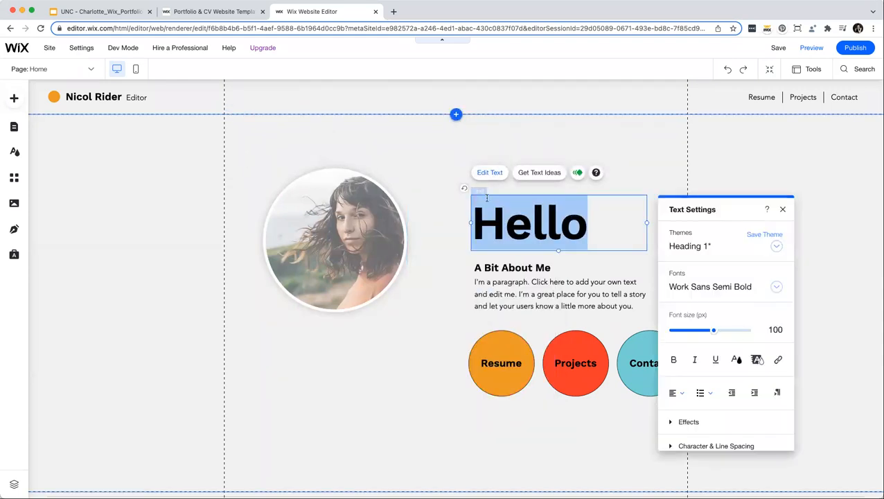
Change the heading text to 'Welcome' and shrink it to 75 px so it fits one line.
{"action": "type", "text": "Welcome"}
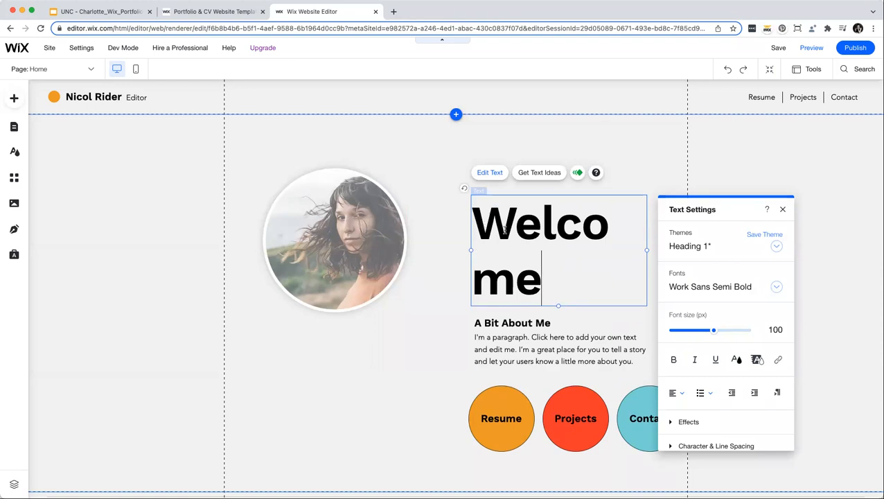
{"action": "key", "text": "super+a"}
{"action": "left_click_drag", "start_coordinate": [713, 329], "coordinate": [703, 330]}
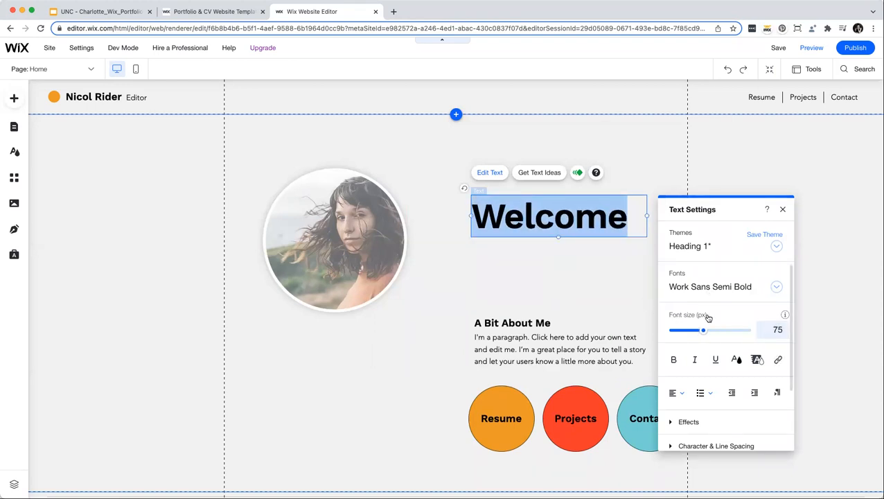
Set the Welcome heading's font to Poppins Semi Bold.
{"action": "left_click", "coordinate": [710, 286]}
{"action": "scroll", "coordinate": [708, 318], "scroll_direction": "up", "scroll_amount": 10}
{"action": "scroll", "coordinate": [708, 317], "scroll_direction": "up", "scroll_amount": 5}
{"action": "scroll", "coordinate": [708, 317], "scroll_direction": "up", "scroll_amount": 2}
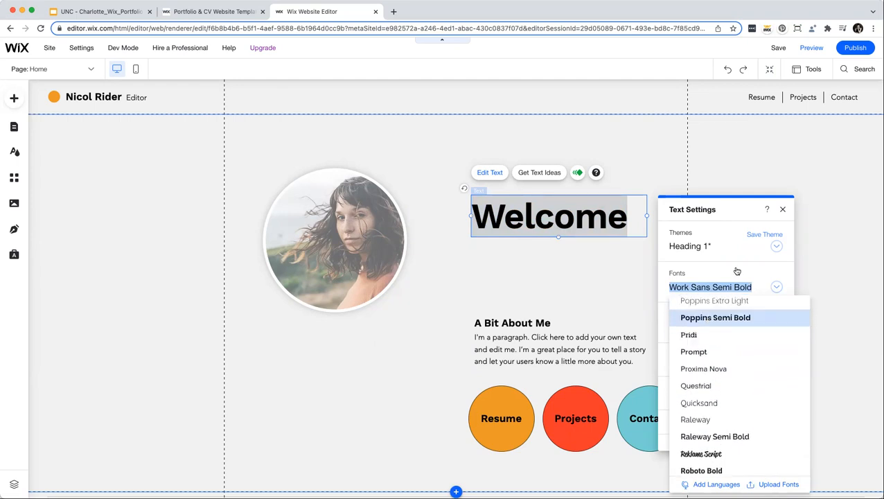
{"action": "left_click", "coordinate": [715, 317]}
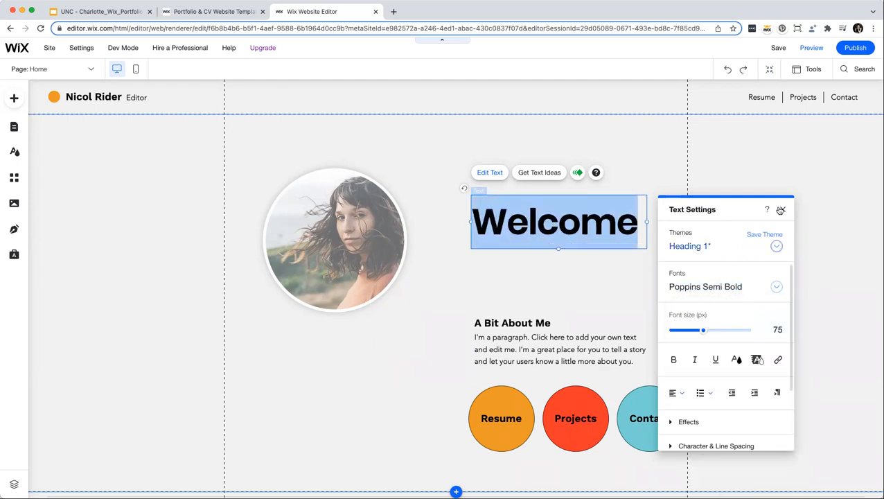
{"action": "left_click", "coordinate": [737, 359]}
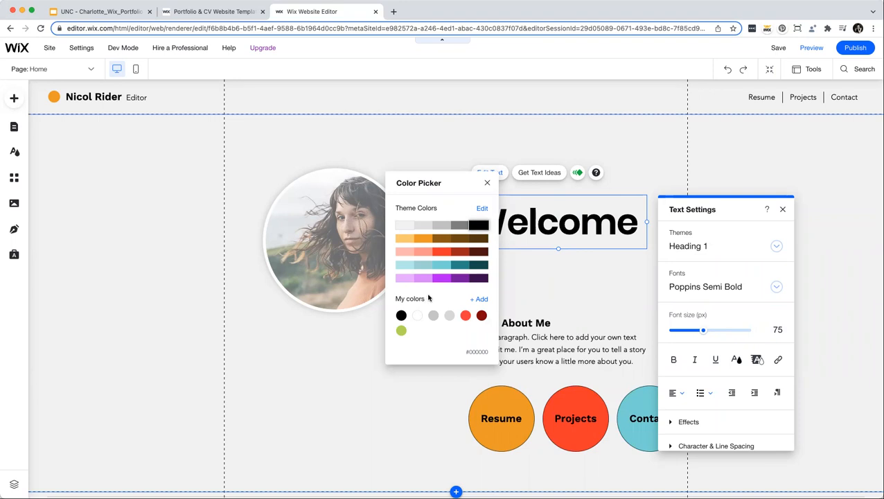
Compare several featured colour themes and apply the cream theme with blue, orange and pink accents.
{"action": "left_click", "coordinate": [481, 210]}
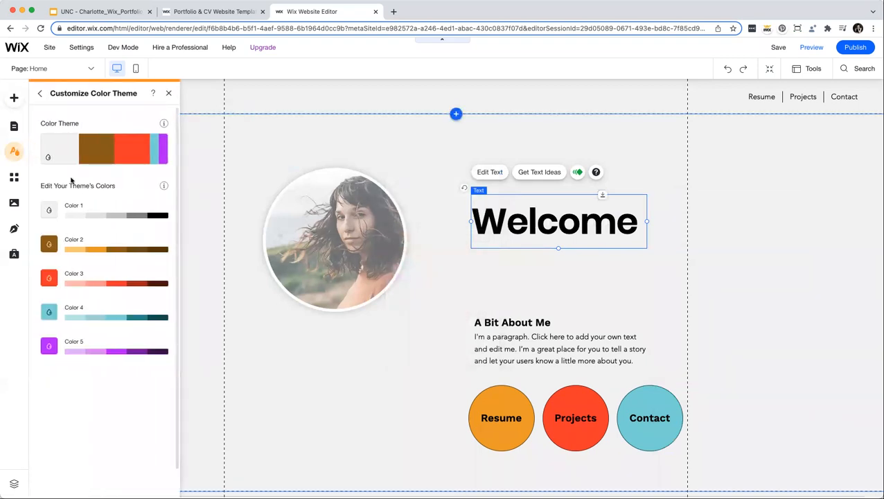
{"action": "left_click", "coordinate": [108, 150]}
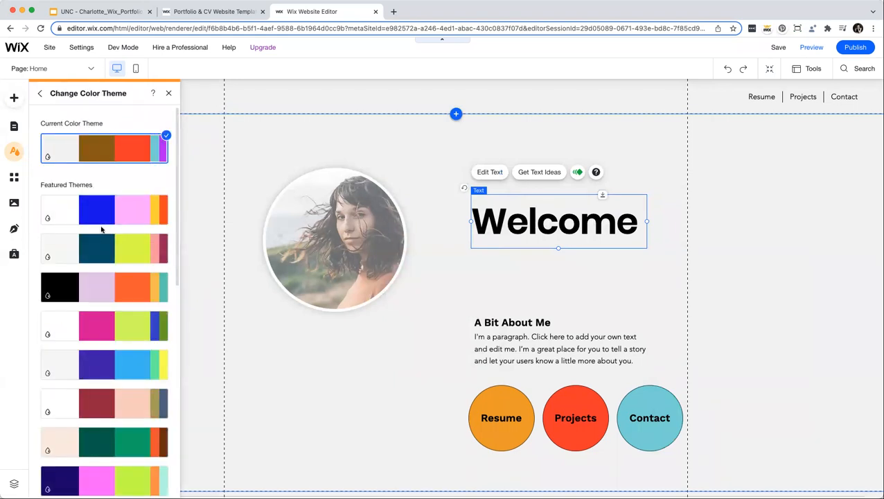
{"action": "scroll", "coordinate": [101, 230], "scroll_direction": "down", "scroll_amount": 10}
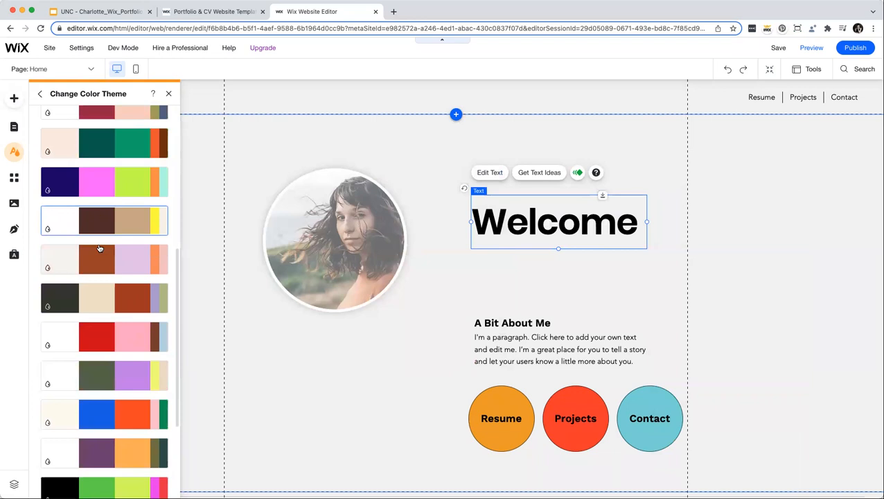
{"action": "left_click", "coordinate": [99, 248]}
{"action": "left_click", "coordinate": [99, 220]}
{"action": "left_click", "coordinate": [102, 188]}
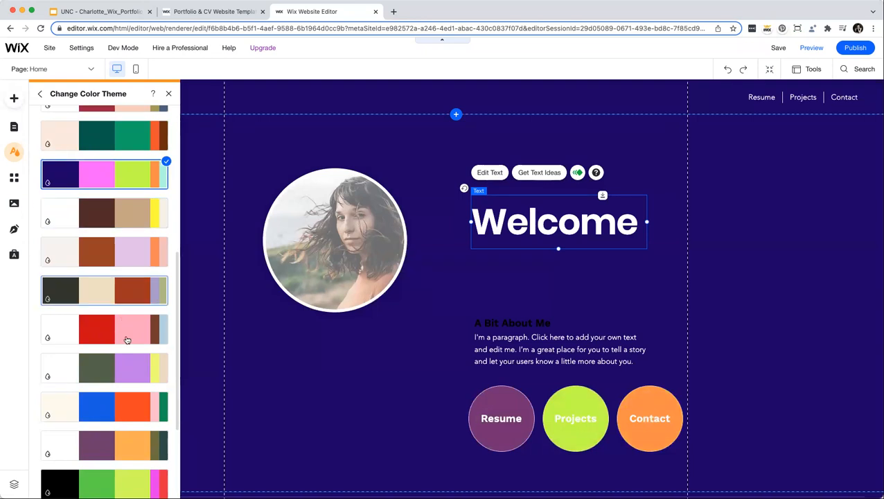
{"action": "scroll", "coordinate": [127, 340], "scroll_direction": "down", "scroll_amount": 2}
{"action": "left_click", "coordinate": [126, 338]}
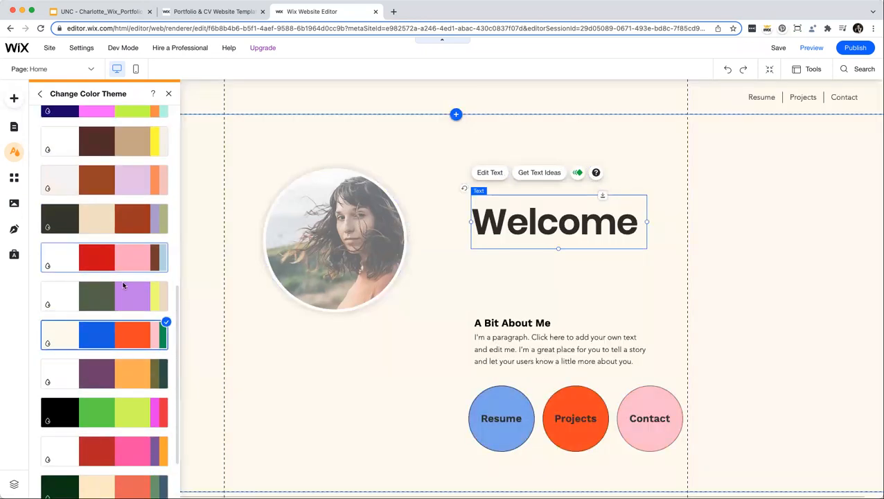
{"action": "scroll", "coordinate": [123, 285], "scroll_direction": "down", "scroll_amount": 2}
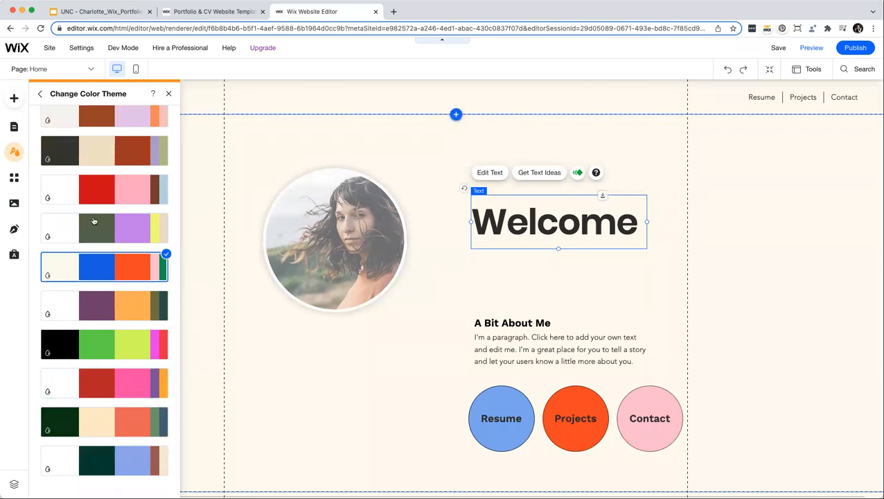
{"action": "scroll", "coordinate": [94, 221], "scroll_direction": "up", "scroll_amount": 9}
{"action": "left_click", "coordinate": [168, 93]}
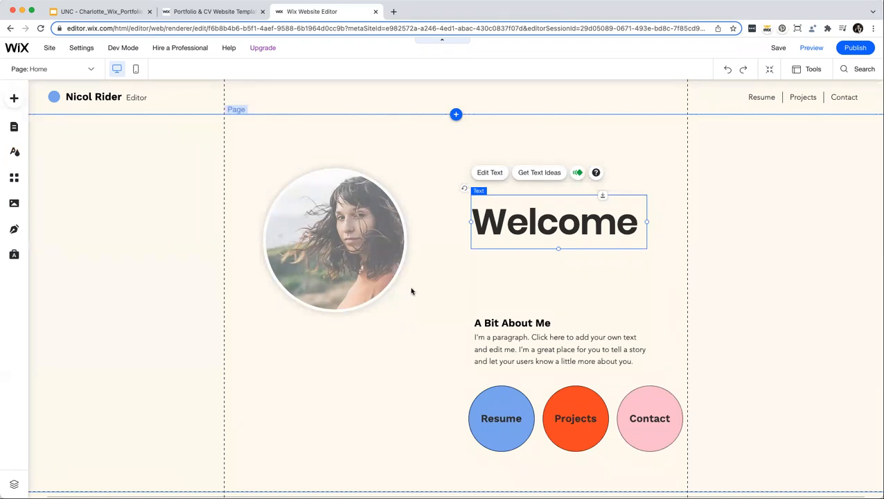
{"action": "left_click", "coordinate": [413, 294]}
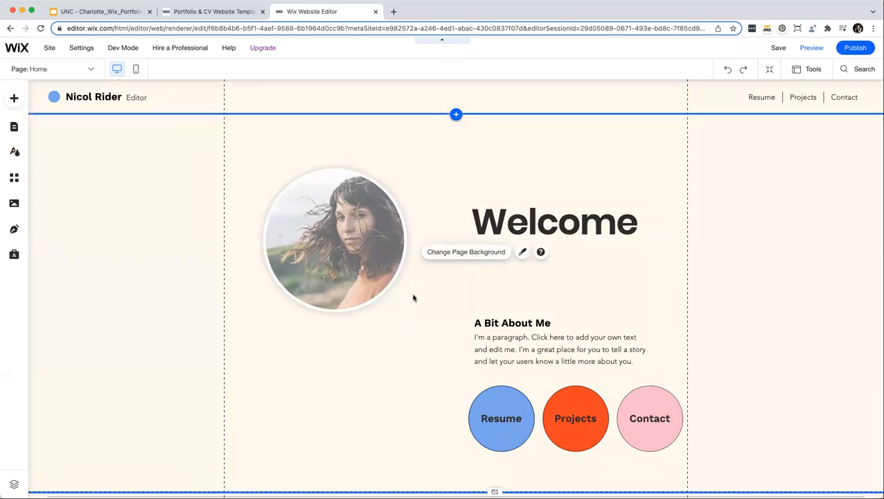
Delete the A Bit About Me heading, its paragraph, and the Resume, Projects and Contact circles.
{"action": "left_click", "coordinate": [503, 322]}
{"action": "key", "text": "Delete"}
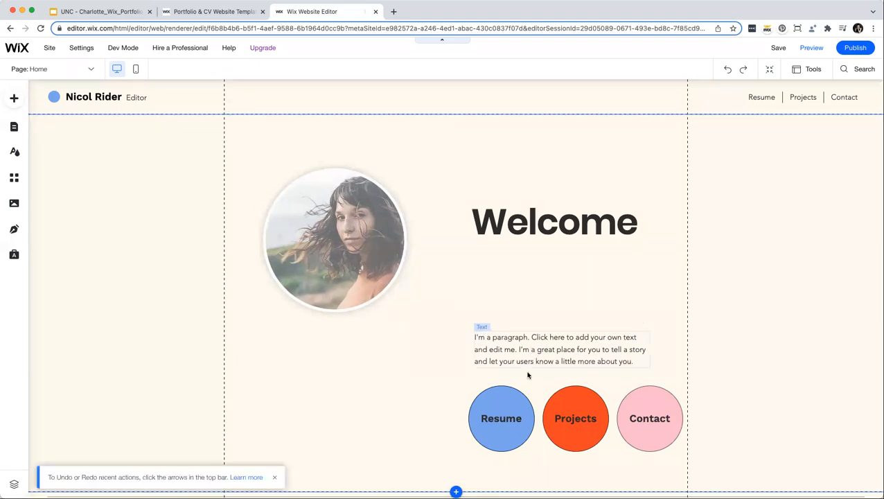
{"action": "left_click", "coordinate": [527, 367]}
{"action": "key", "text": "Delete"}
{"action": "left_click", "coordinate": [503, 418]}
{"action": "key", "text": "Delete"}
{"action": "left_click", "coordinate": [580, 427]}
{"action": "key", "text": "Delete"}
{"action": "left_click", "coordinate": [645, 421]}
{"action": "key", "text": "Delete"}
Place the Welcome heading at the top left with the round photo beside it on the right.
{"action": "left_click_drag", "start_coordinate": [323, 219], "coordinate": [510, 296]}
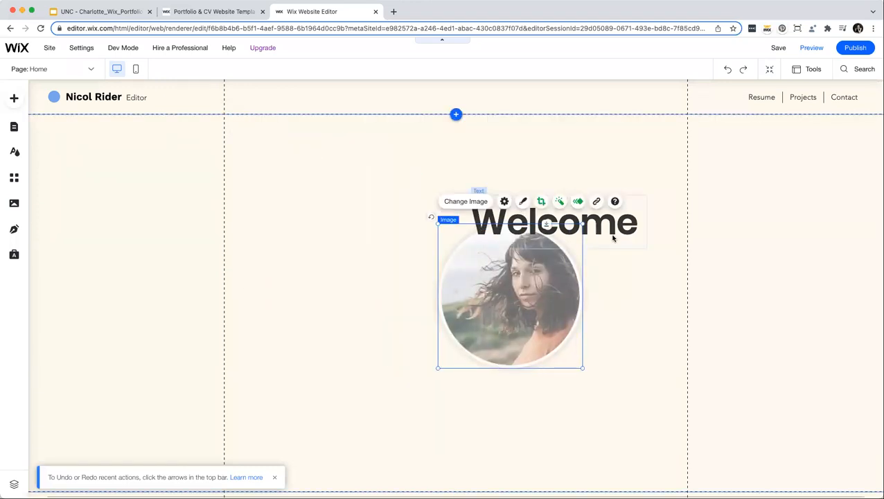
{"action": "left_click_drag", "start_coordinate": [610, 232], "coordinate": [367, 151]}
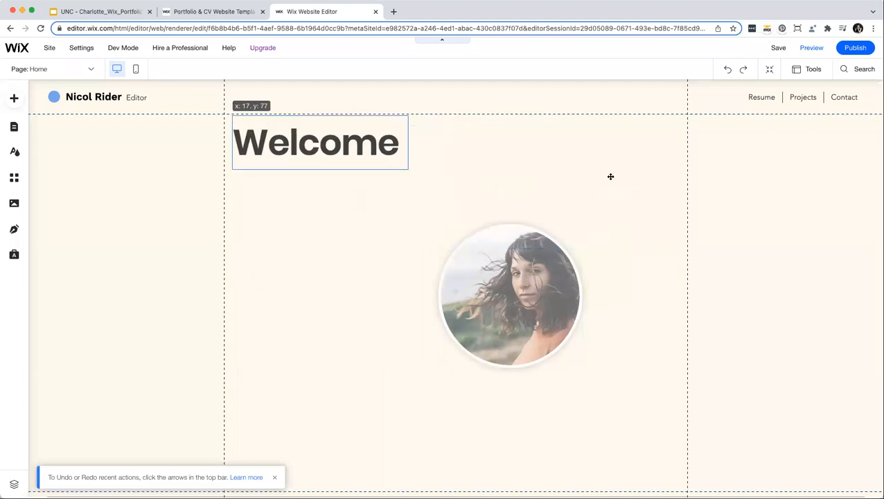
{"action": "left_click_drag", "start_coordinate": [569, 256], "coordinate": [617, 159]}
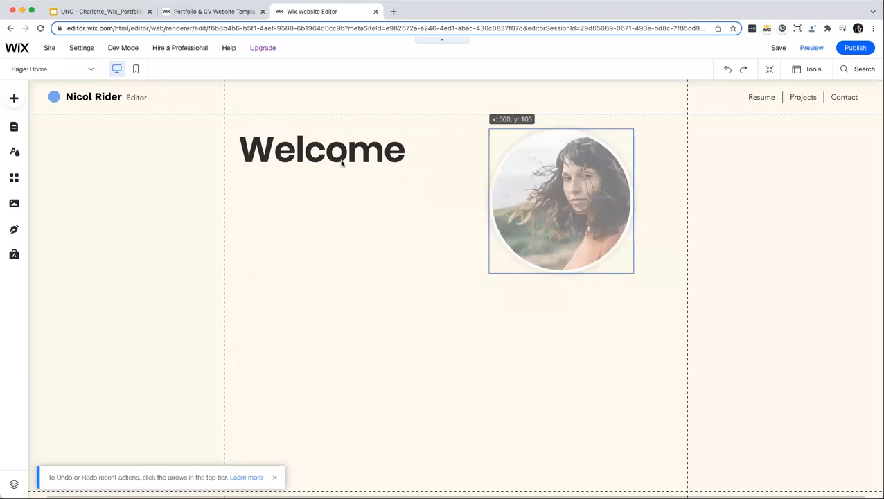
{"action": "left_click_drag", "start_coordinate": [341, 163], "coordinate": [342, 162]}
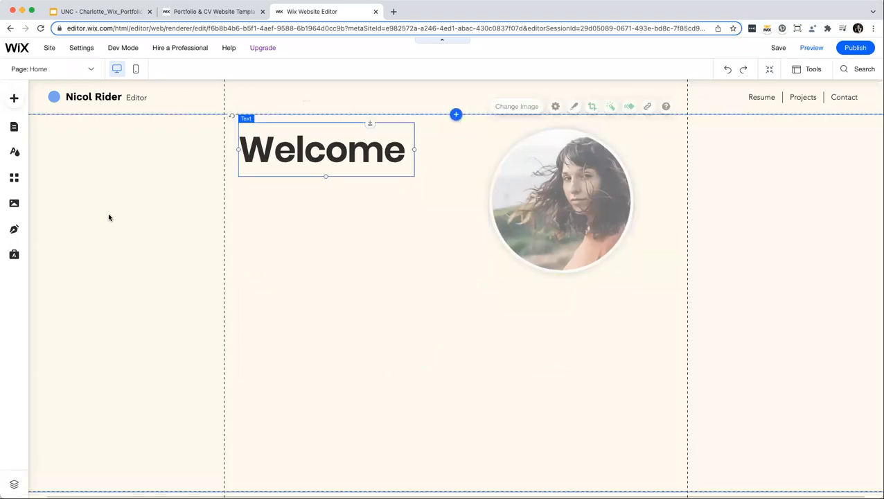
{"action": "left_click", "coordinate": [110, 216]}
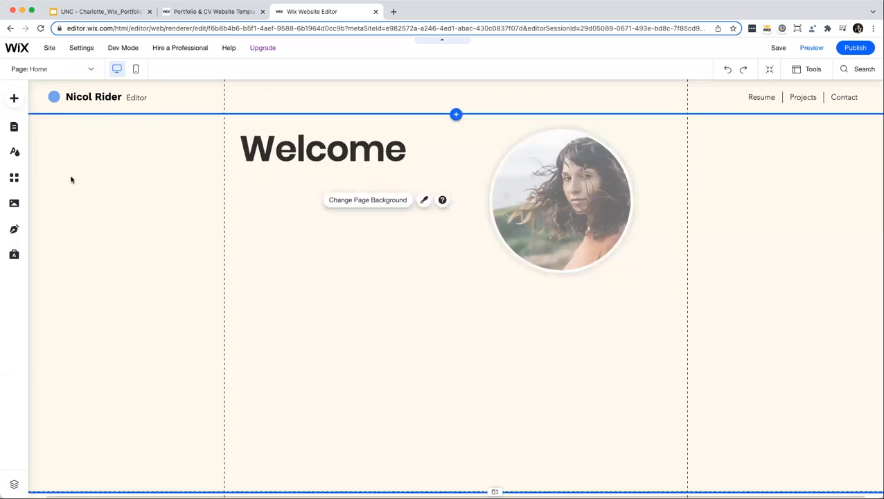
Browse the Add panel's element categories, then show Text paragraph styles like Helvetica Light and Avenir Light.
{"action": "left_click", "coordinate": [13, 101]}
{"action": "left_click", "coordinate": [47, 135]}
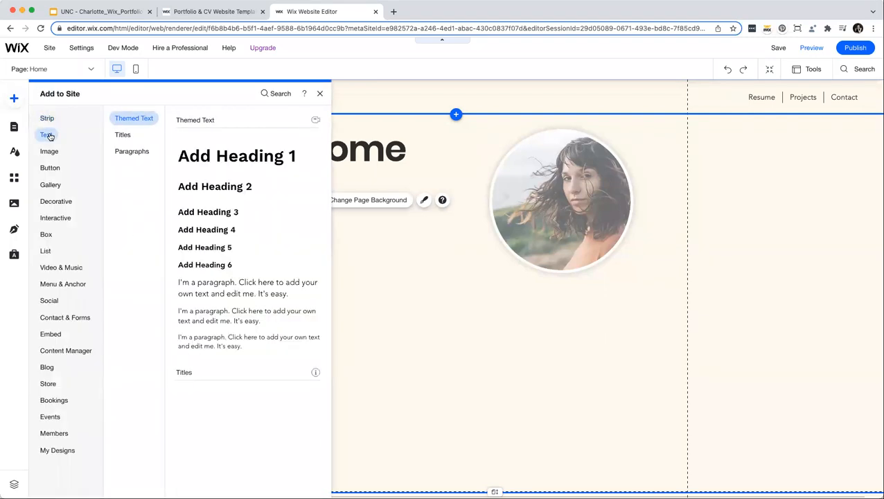
{"action": "left_click", "coordinate": [49, 151]}
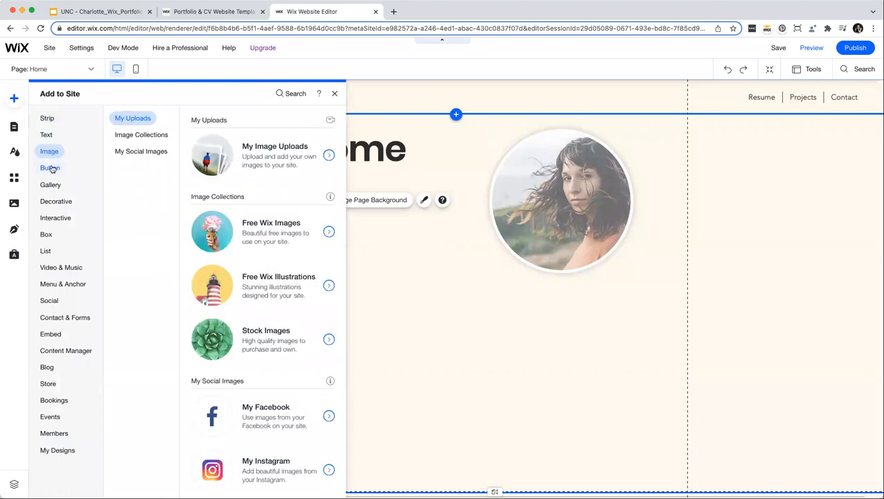
{"action": "left_click", "coordinate": [51, 168]}
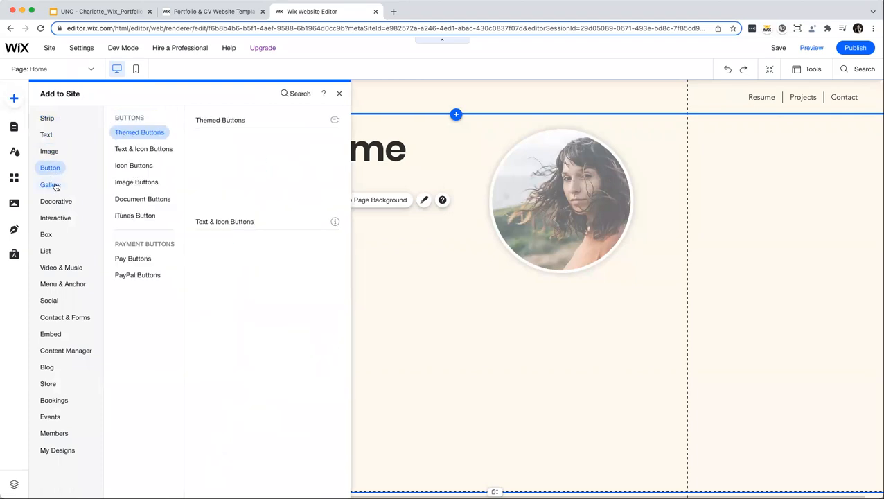
{"action": "left_click", "coordinate": [53, 185]}
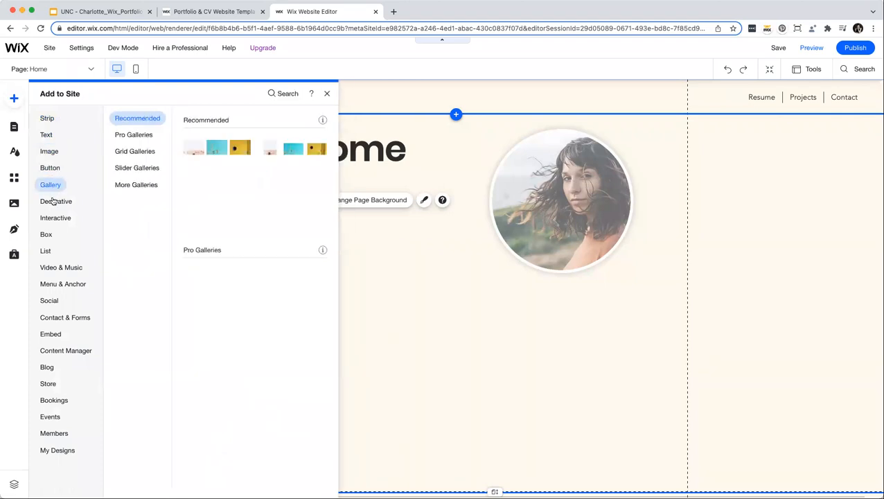
{"action": "left_click", "coordinate": [53, 201]}
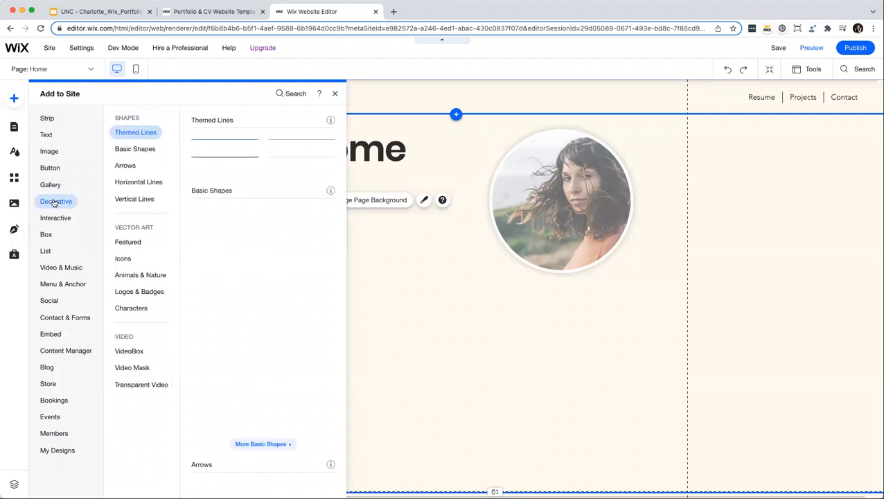
{"action": "left_click", "coordinate": [58, 217]}
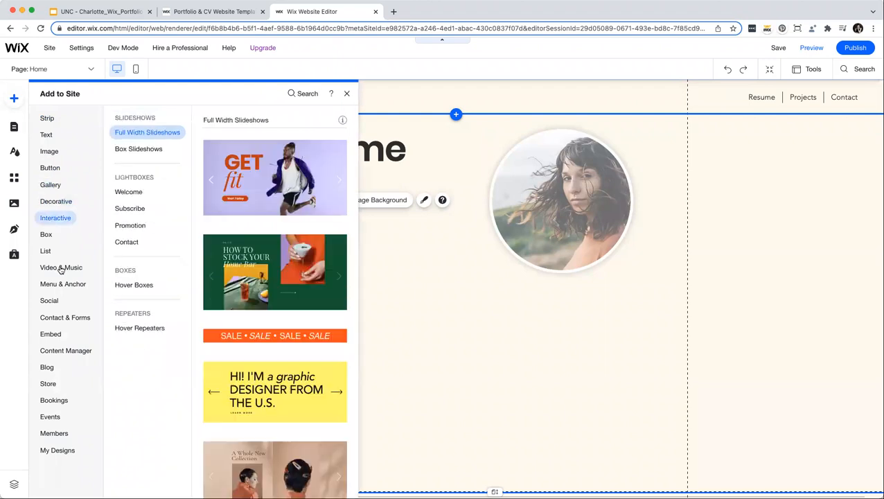
{"action": "left_click", "coordinate": [46, 234]}
{"action": "left_click", "coordinate": [60, 268]}
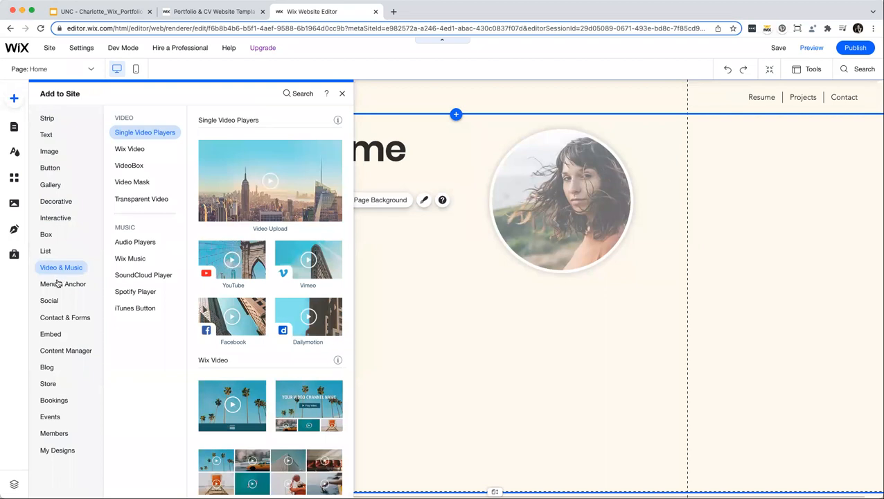
{"action": "left_click", "coordinate": [58, 283]}
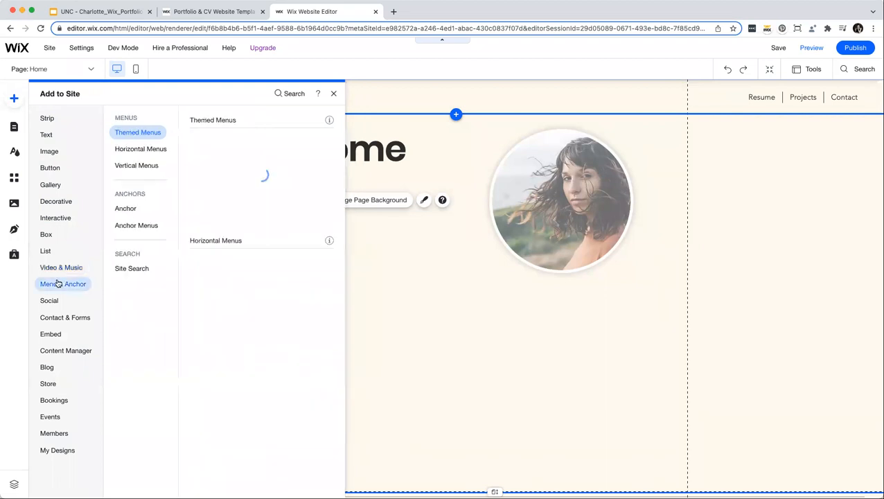
{"action": "left_click", "coordinate": [47, 135]}
{"action": "left_click", "coordinate": [127, 152]}
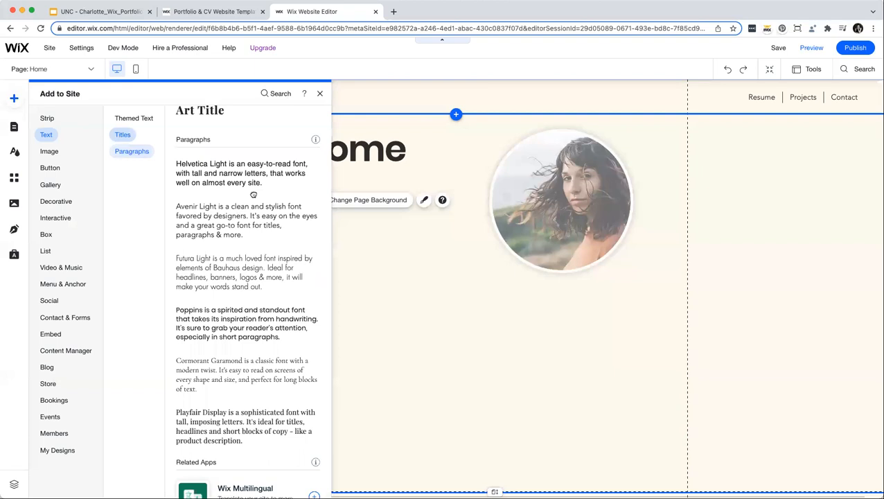
Drag the Helvetica Light sample paragraph onto the page directly under the Welcome heading.
{"action": "left_click_drag", "start_coordinate": [253, 195], "coordinate": [258, 192]}
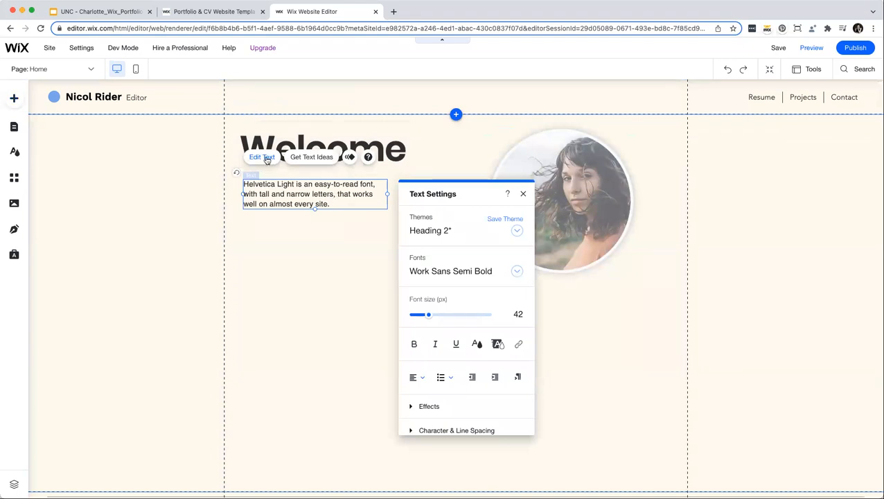
{"action": "left_click", "coordinate": [287, 234]}
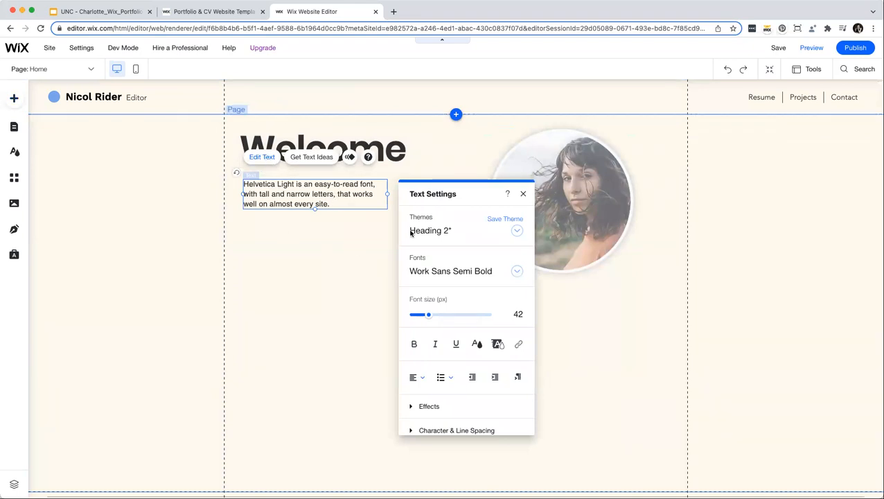
{"action": "left_click", "coordinate": [274, 191]}
{"action": "left_click", "coordinate": [261, 157]}
{"action": "left_click", "coordinate": [523, 193]}
{"action": "left_click", "coordinate": [256, 231]}
{"action": "left_click", "coordinate": [278, 194]}
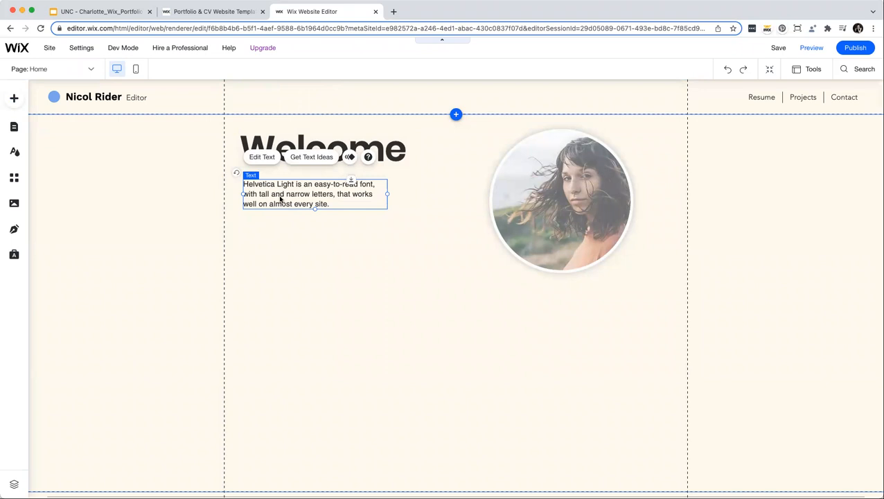
{"action": "left_click", "coordinate": [320, 231]}
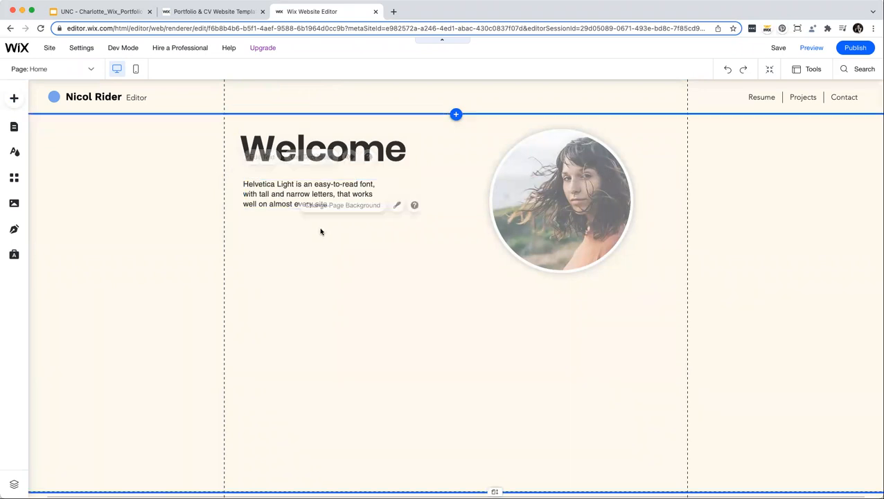
{"action": "left_click", "coordinate": [13, 99]}
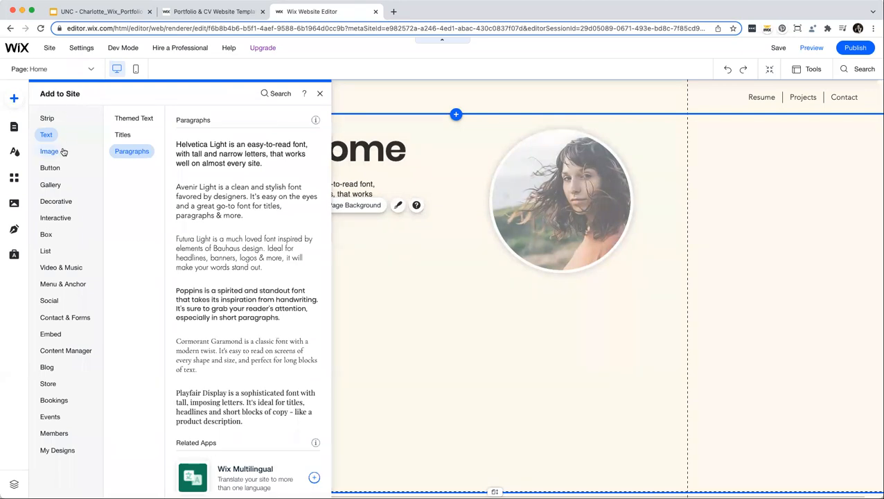
Drag the blue themed button from the Button category onto the page below the paragraph.
{"action": "mouse_move", "coordinate": [54, 168]}
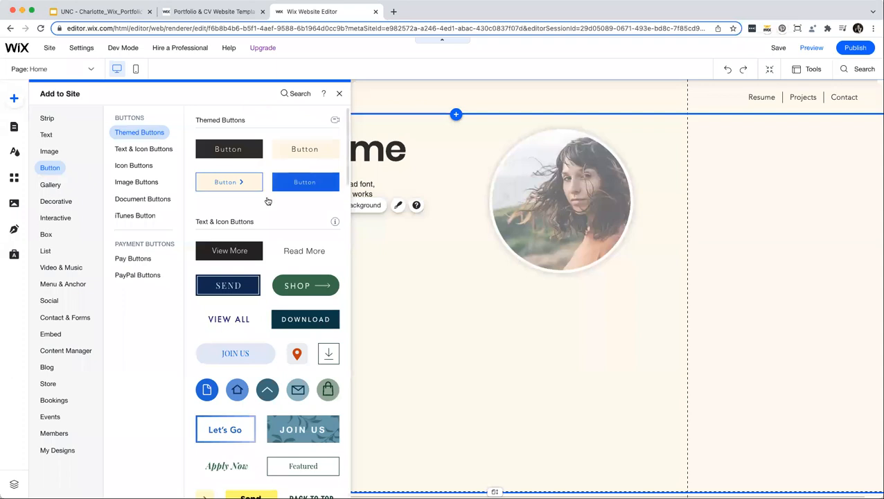
{"action": "scroll", "coordinate": [268, 201], "scroll_direction": "down", "scroll_amount": 5}
{"action": "scroll", "coordinate": [268, 201], "scroll_direction": "down", "scroll_amount": 3}
{"action": "scroll", "coordinate": [268, 201], "scroll_direction": "up", "scroll_amount": 5}
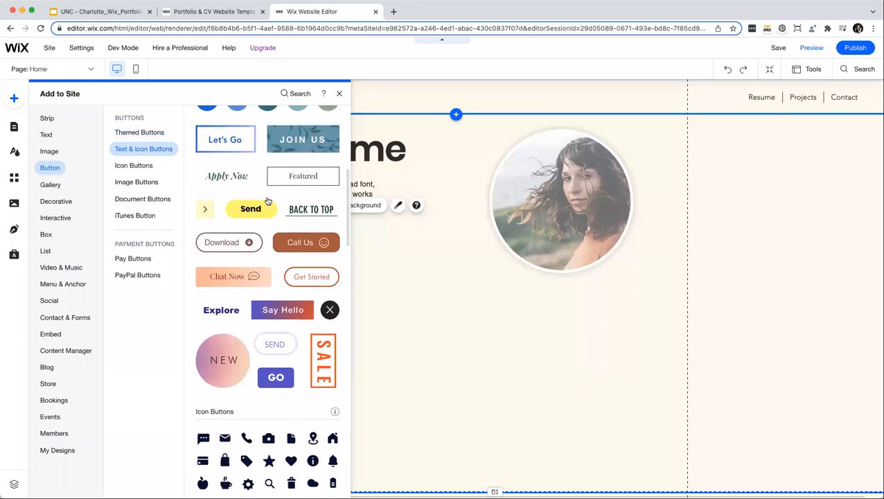
{"action": "scroll", "coordinate": [268, 201], "scroll_direction": "up", "scroll_amount": 4}
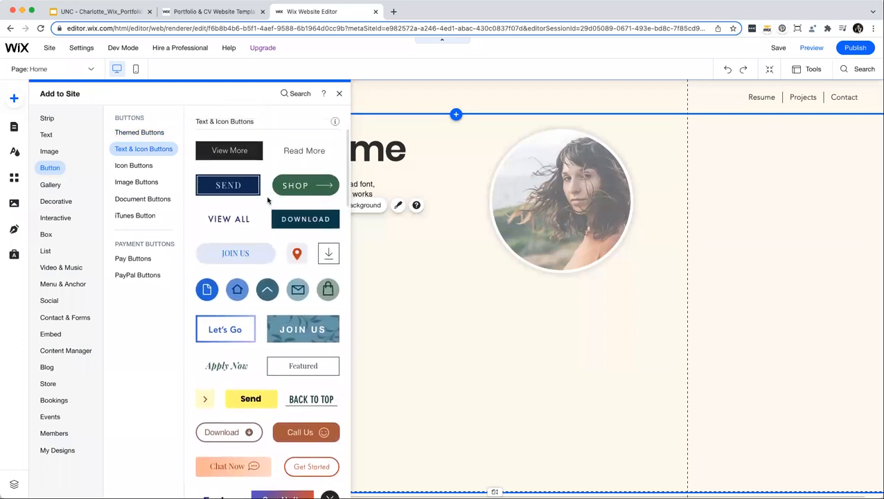
{"action": "left_click_drag", "start_coordinate": [278, 183], "coordinate": [334, 240]}
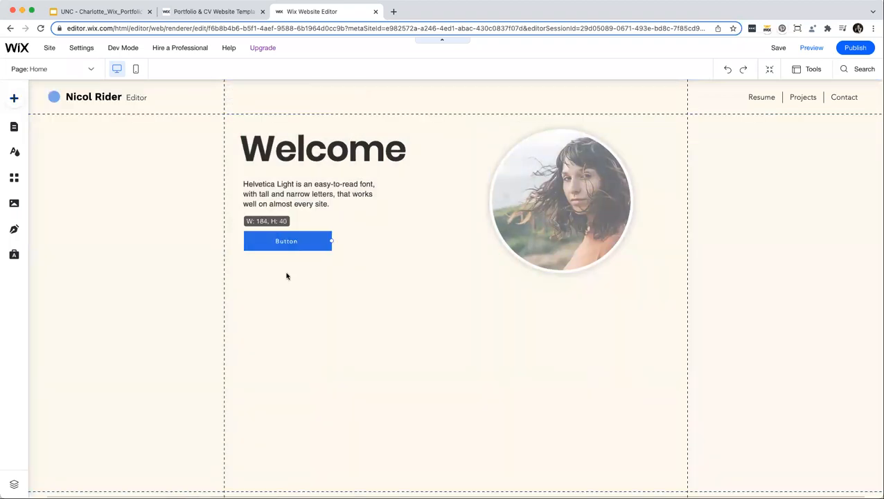
{"action": "left_click", "coordinate": [260, 209]}
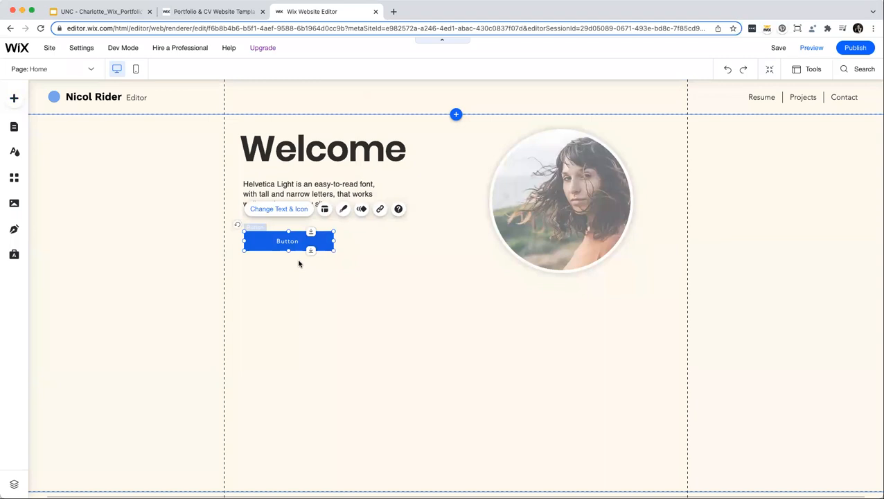
Label the button 'CONTACT ME' and link it to the site's Contact page.
{"action": "type", "text": "CONTACT ME"}
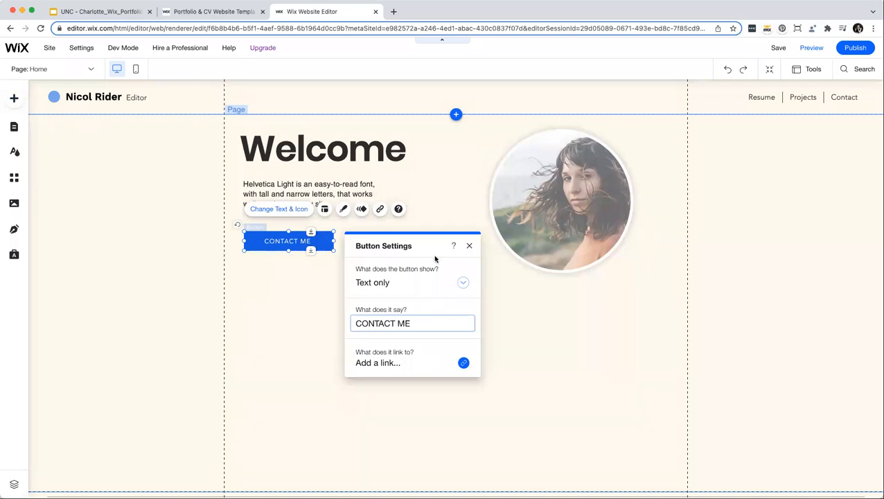
{"action": "left_click", "coordinate": [463, 363]}
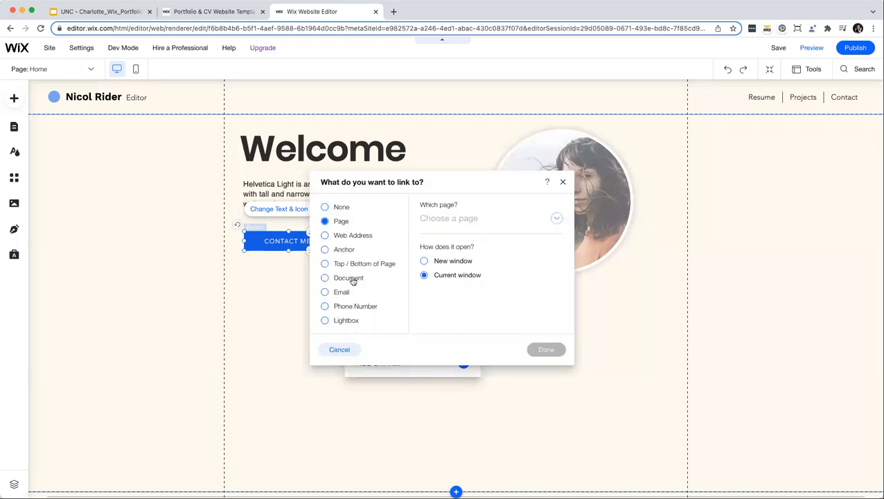
{"action": "left_click", "coordinate": [345, 237]}
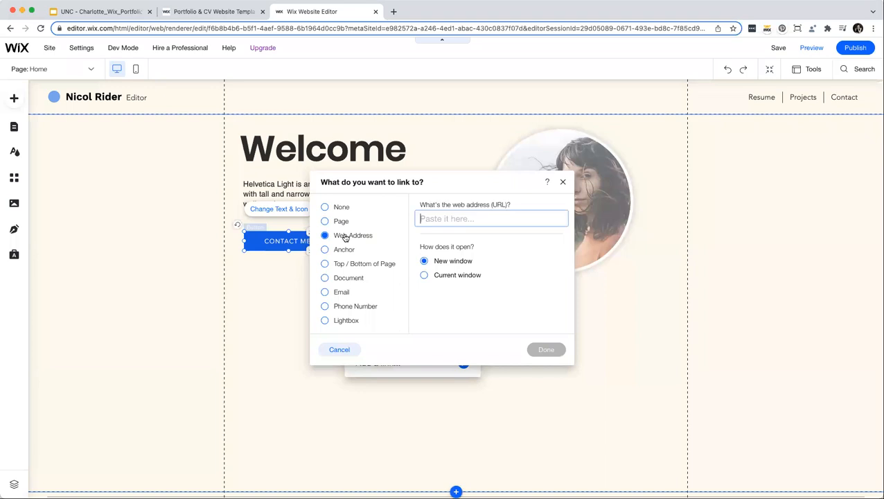
{"action": "left_click", "coordinate": [341, 280]}
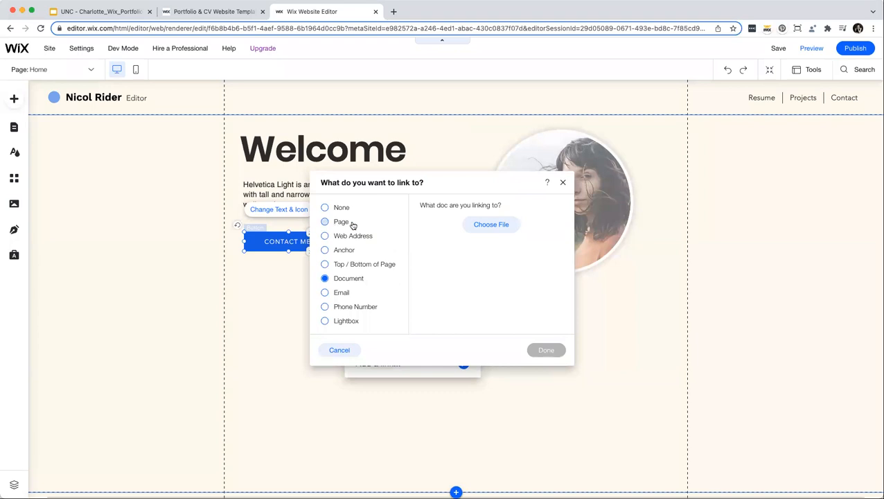
{"action": "left_click", "coordinate": [325, 223]}
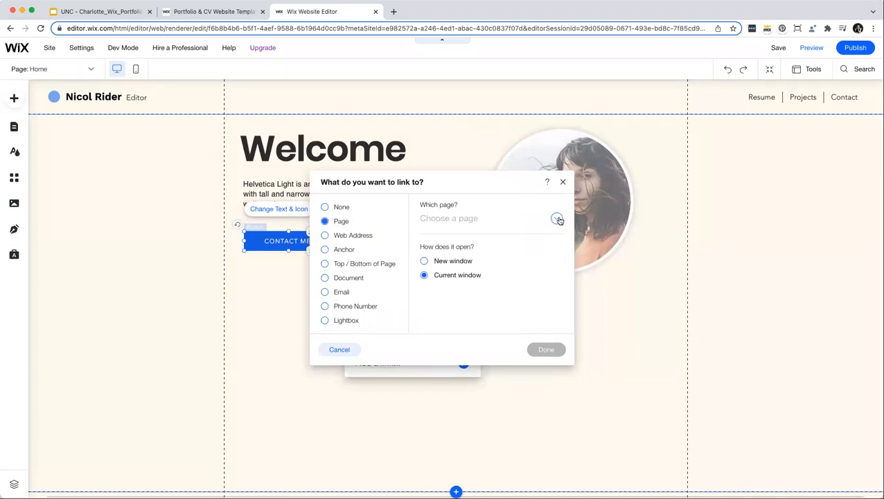
{"action": "left_click", "coordinate": [508, 221]}
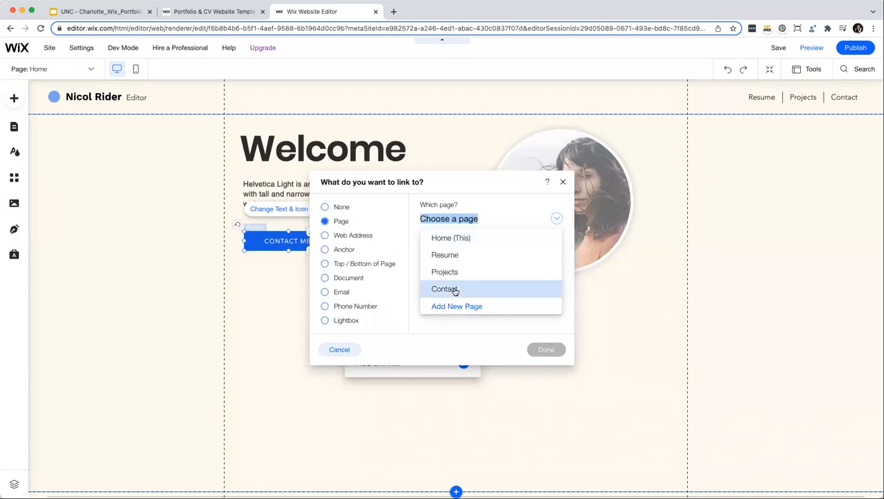
{"action": "left_click", "coordinate": [454, 287]}
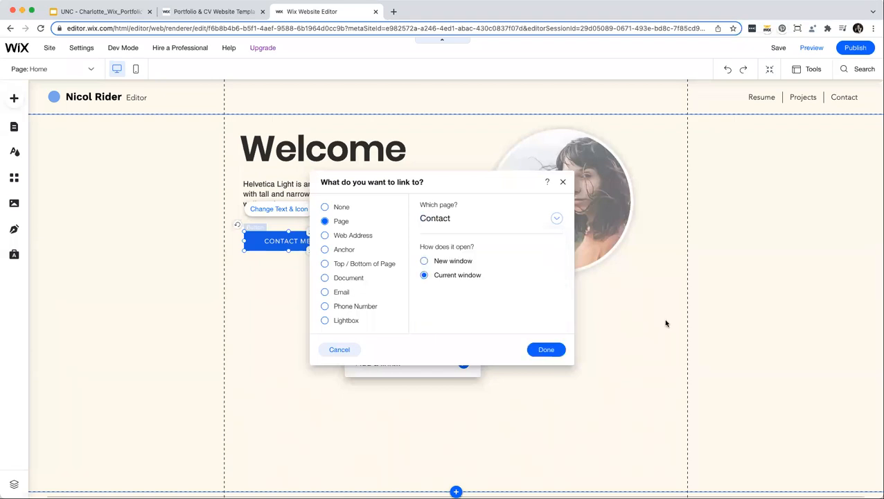
{"action": "left_click", "coordinate": [546, 351]}
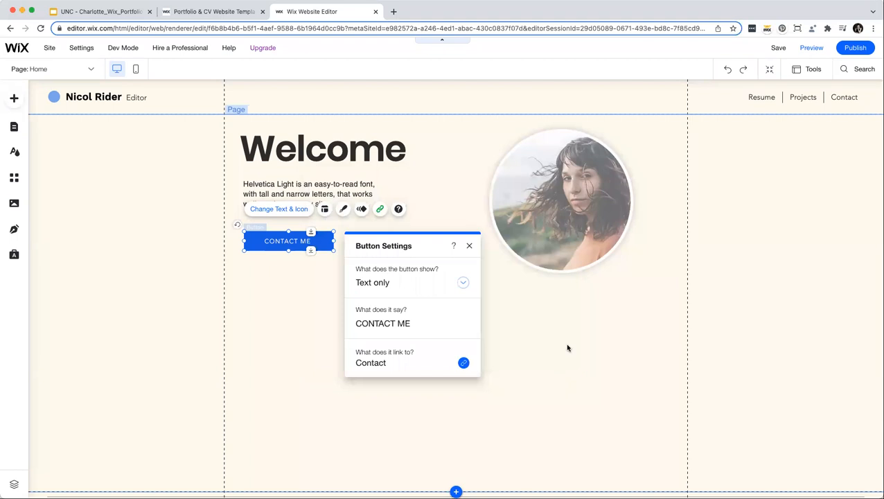
{"action": "left_click", "coordinate": [722, 282]}
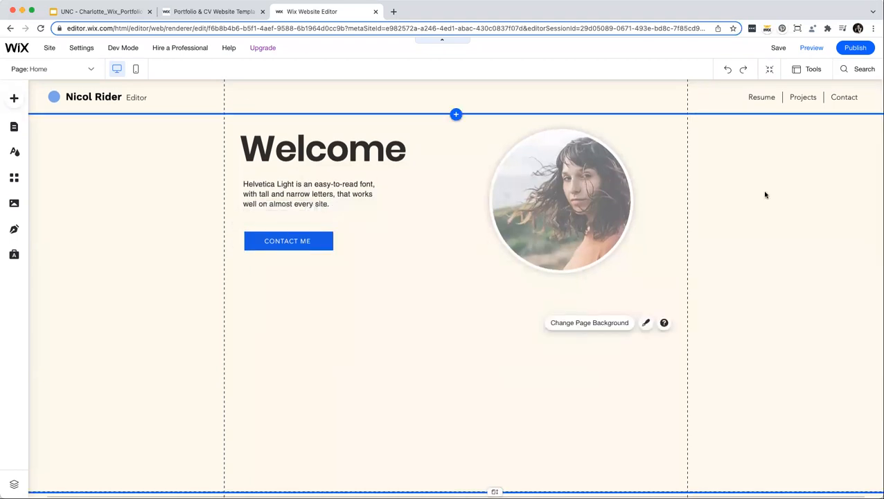
Preview the site, confirm CONTACT ME opens the Contact page, then return to the Home page.
{"action": "scroll", "coordinate": [783, 160], "scroll_direction": "down", "scroll_amount": 1}
{"action": "scroll", "coordinate": [796, 142], "scroll_direction": "up", "scroll_amount": 1}
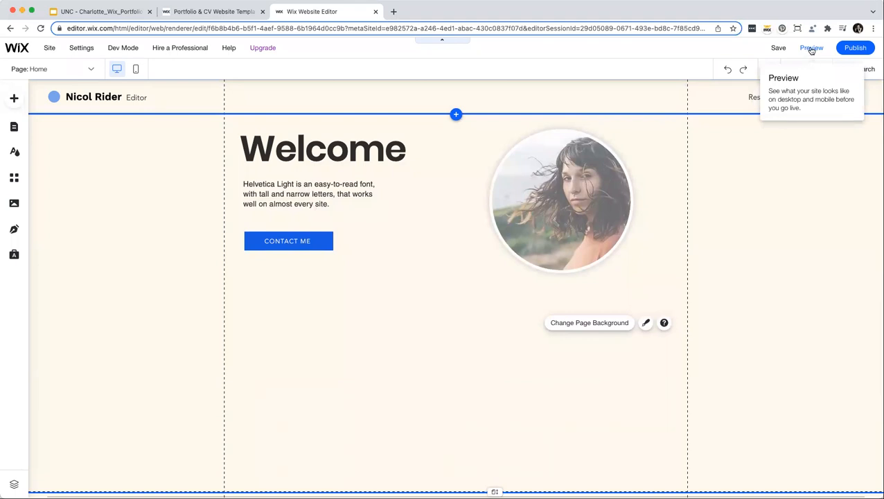
{"action": "left_click", "coordinate": [809, 55]}
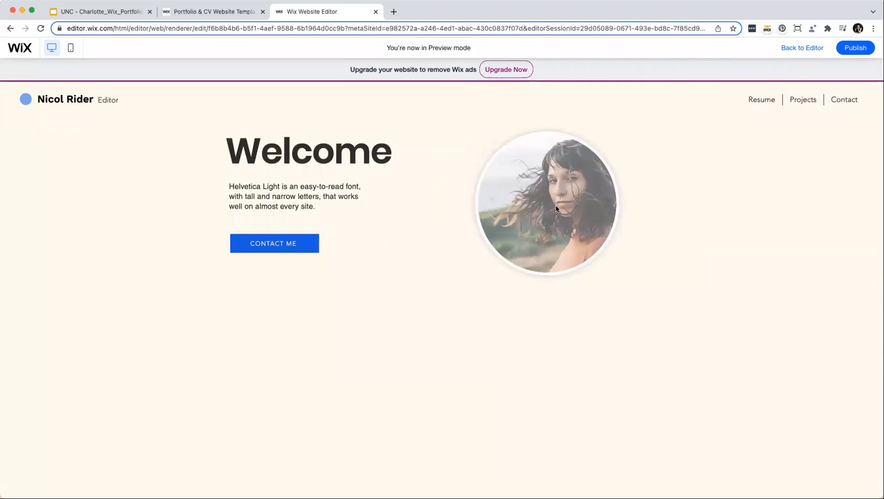
{"action": "left_click", "coordinate": [286, 244]}
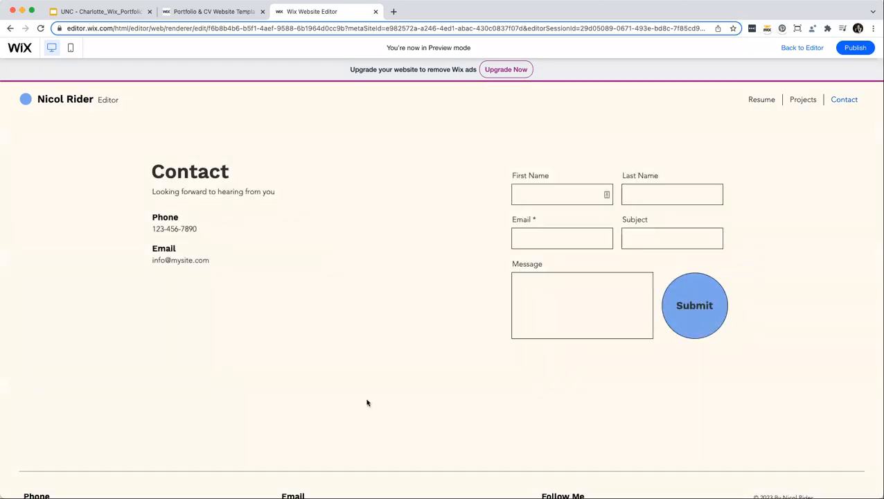
{"action": "left_click", "coordinate": [63, 97]}
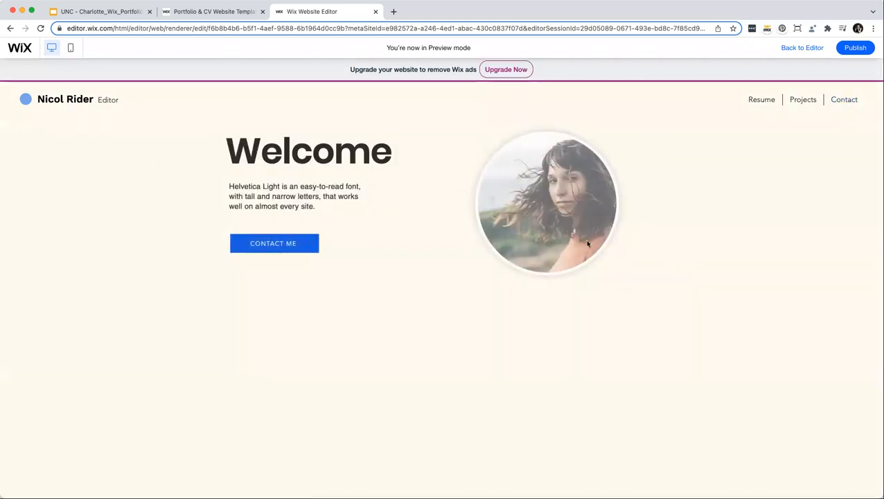
{"action": "scroll", "coordinate": [355, 351], "scroll_direction": "down", "scroll_amount": 1}
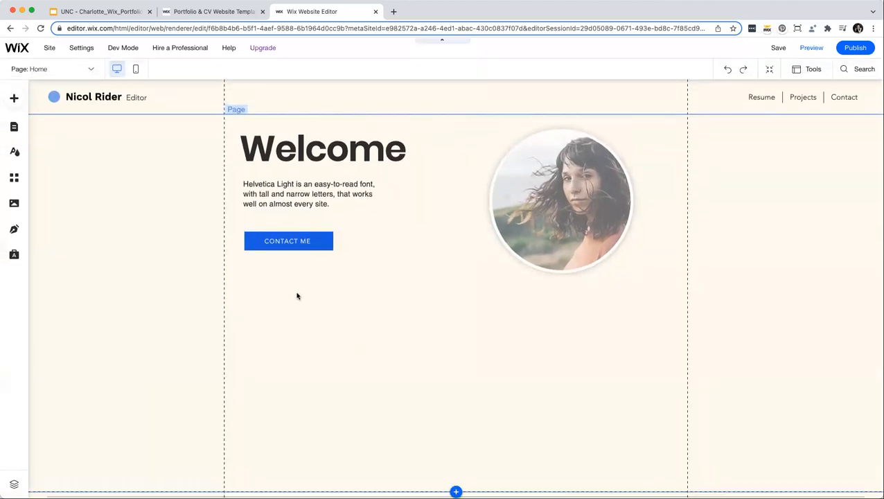
Save the site under a free wixsite.com domain ending in /portfolio.
{"action": "left_click", "coordinate": [297, 296]}
{"action": "left_click", "coordinate": [777, 48]}
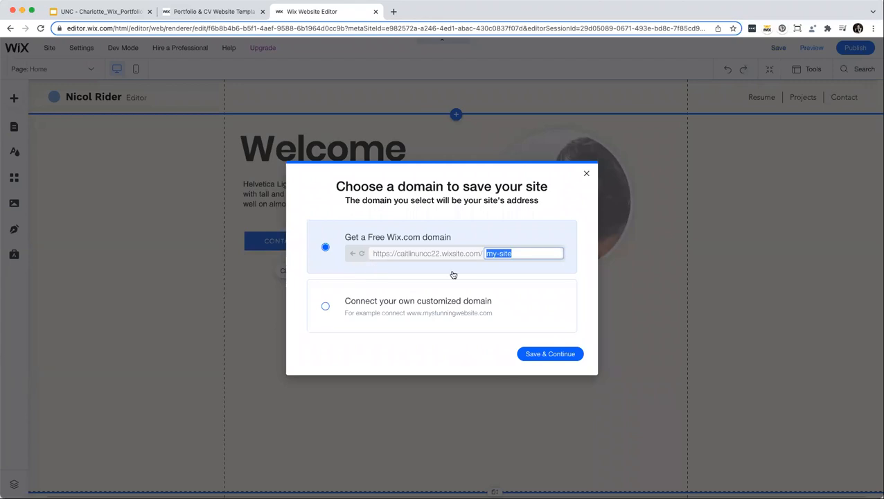
{"action": "type", "text": "portfolio"}
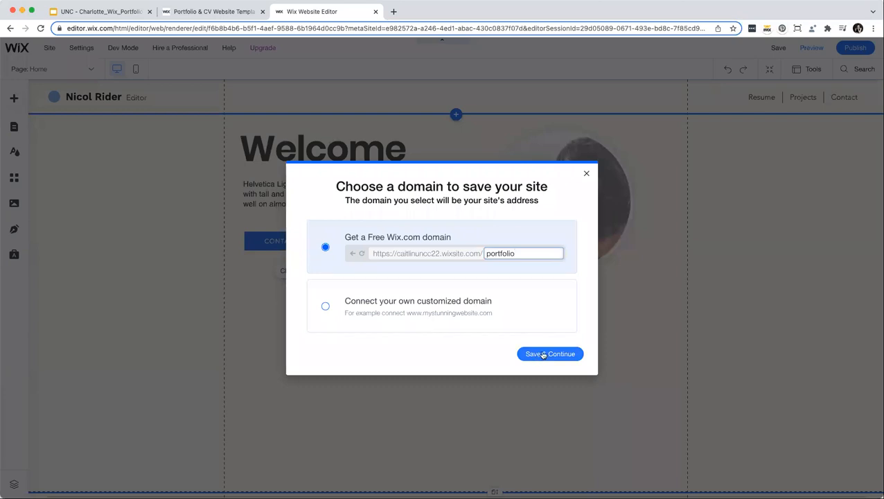
{"action": "left_click", "coordinate": [543, 354]}
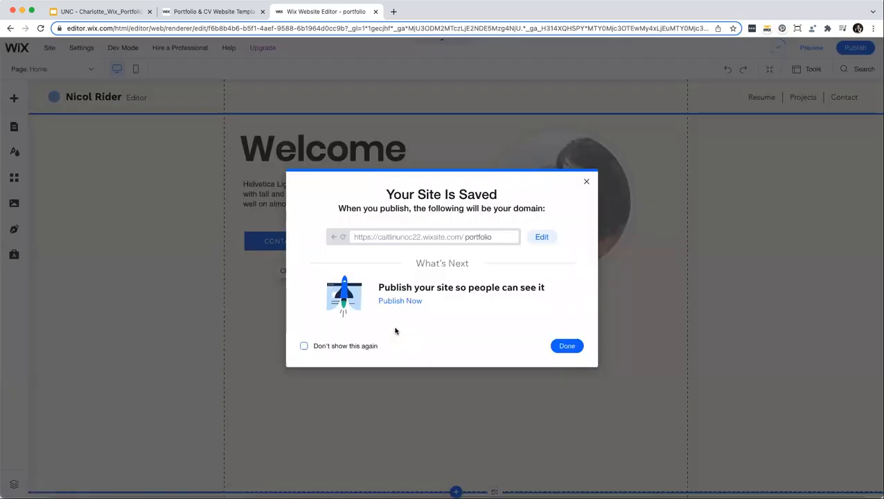
{"action": "left_click", "coordinate": [574, 415]}
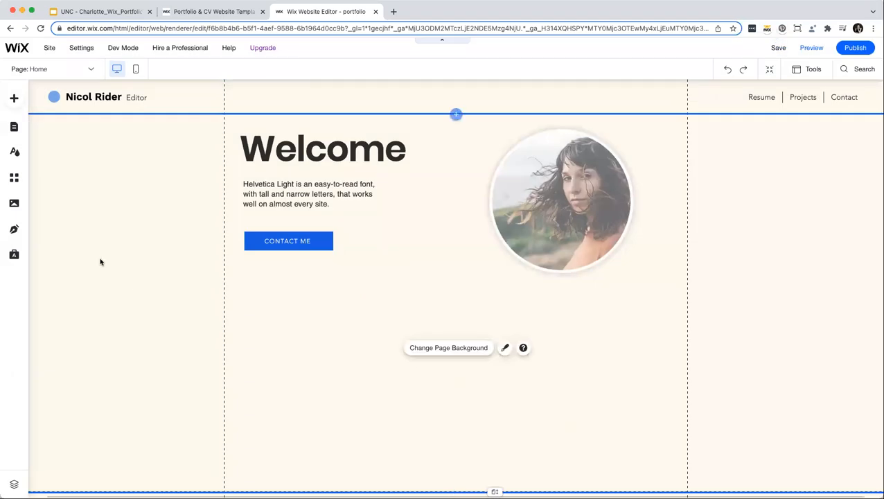
In Menus & Pages, view the Resume and Projects pages, then start a new page.
{"action": "left_click", "coordinate": [13, 129]}
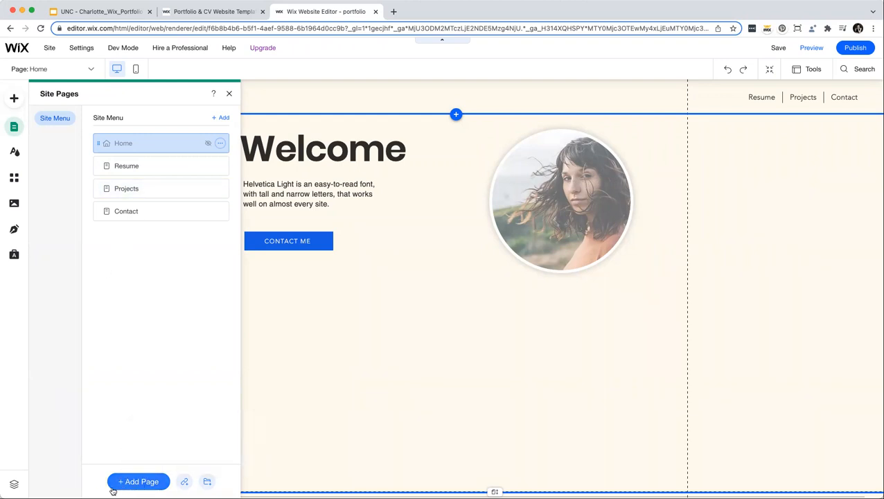
{"action": "left_click", "coordinate": [133, 167]}
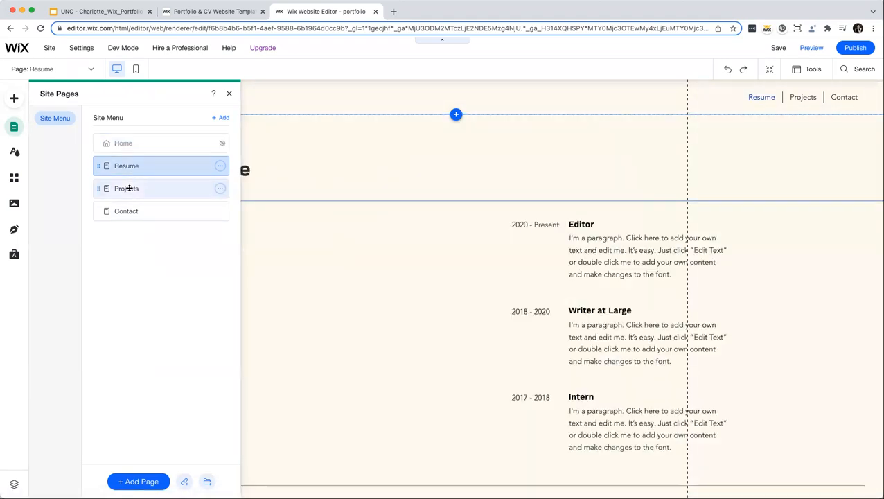
{"action": "left_click", "coordinate": [129, 189]}
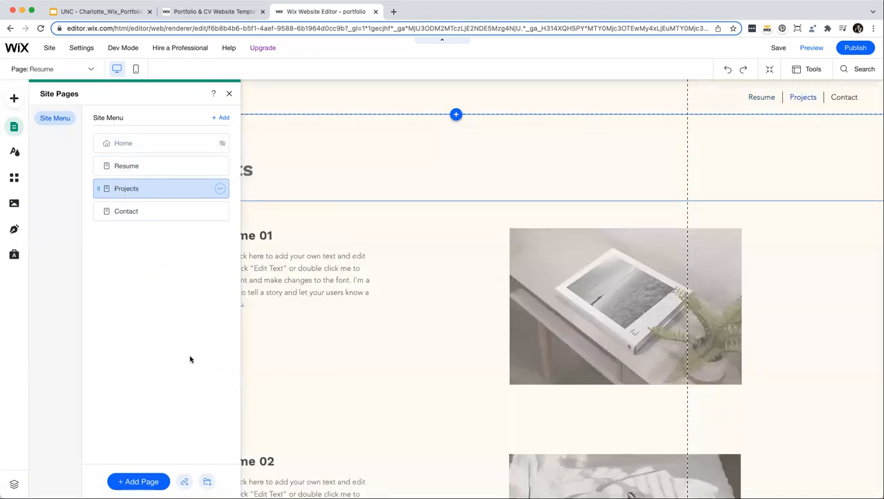
{"action": "left_click", "coordinate": [138, 483]}
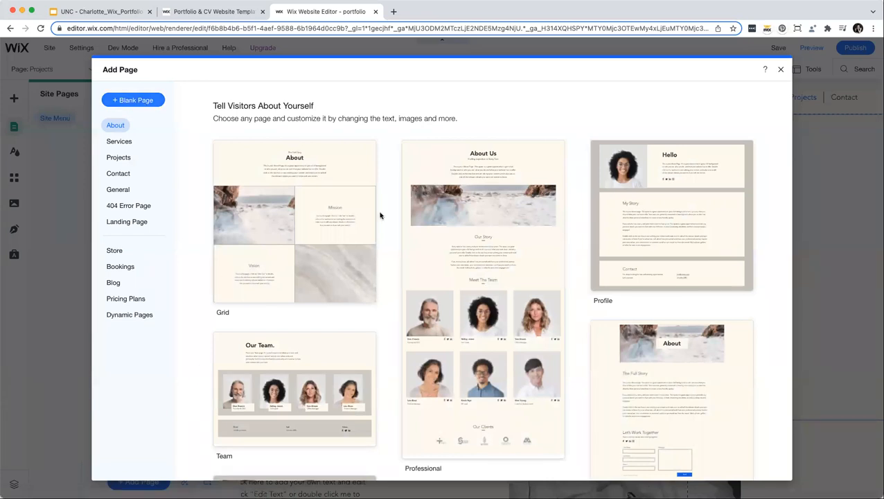
Browse the About page templates and add the Overlapping layout as a new page.
{"action": "mouse_move", "coordinate": [357, 285]}
{"action": "scroll", "coordinate": [358, 287], "scroll_direction": "down", "scroll_amount": 1}
{"action": "scroll", "coordinate": [358, 287], "scroll_direction": "down", "scroll_amount": 5}
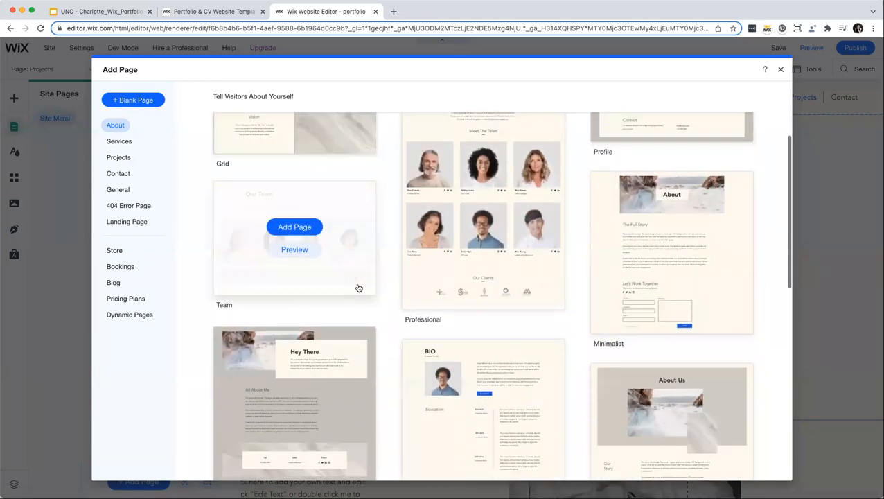
{"action": "scroll", "coordinate": [358, 287], "scroll_direction": "down", "scroll_amount": 3}
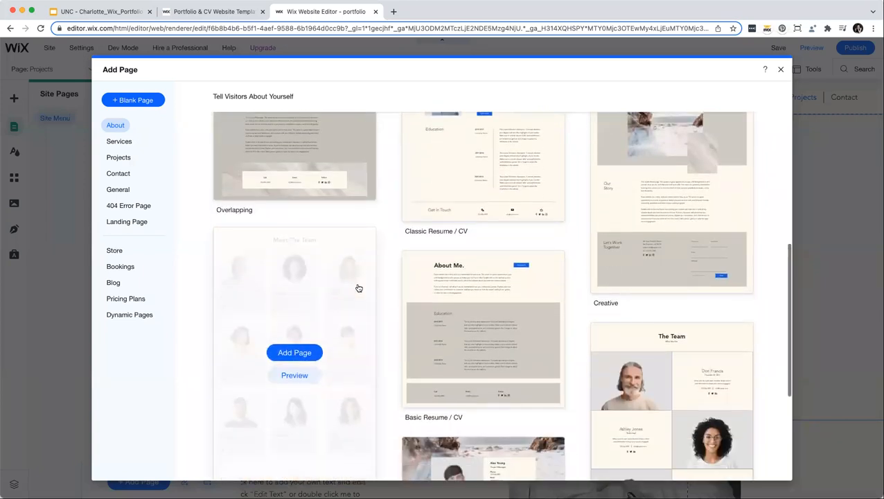
{"action": "scroll", "coordinate": [359, 288], "scroll_direction": "down", "scroll_amount": 4}
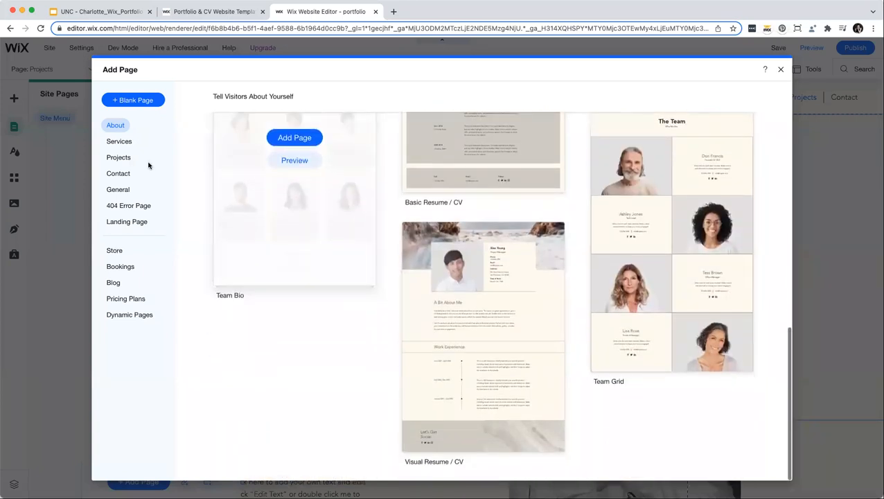
{"action": "left_click", "coordinate": [115, 126]}
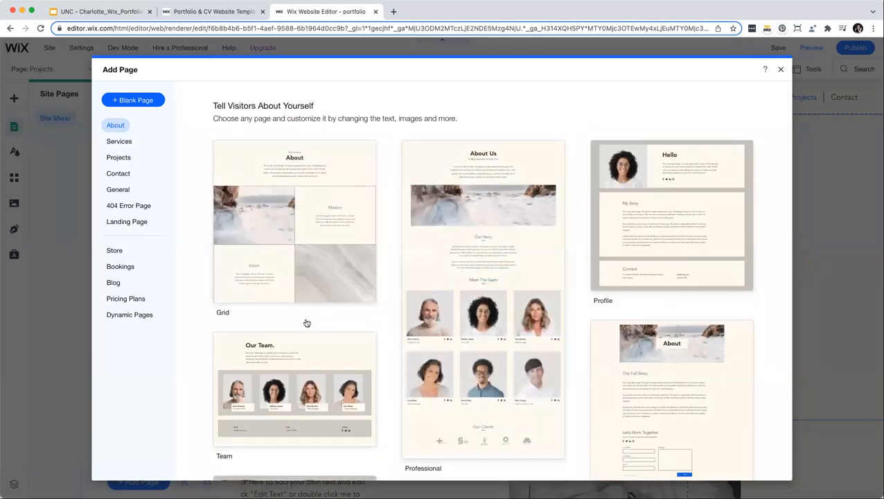
{"action": "scroll", "coordinate": [307, 323], "scroll_direction": "down", "scroll_amount": 4}
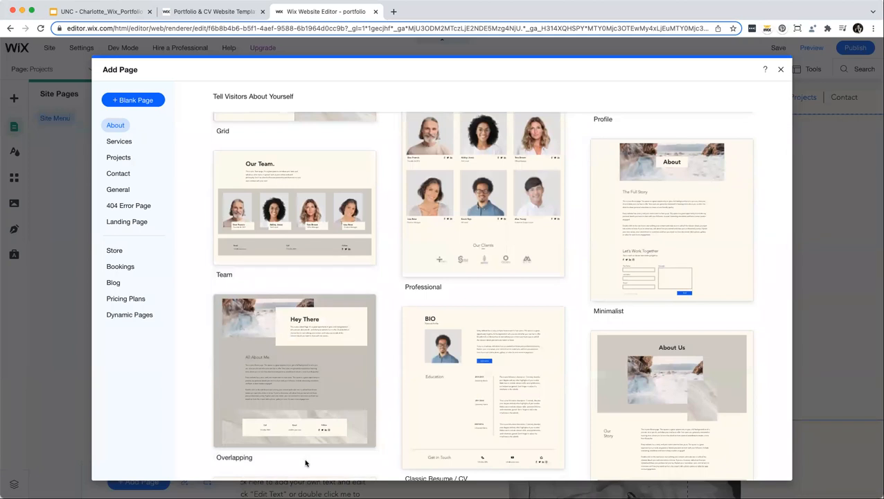
{"action": "left_click", "coordinate": [296, 364]}
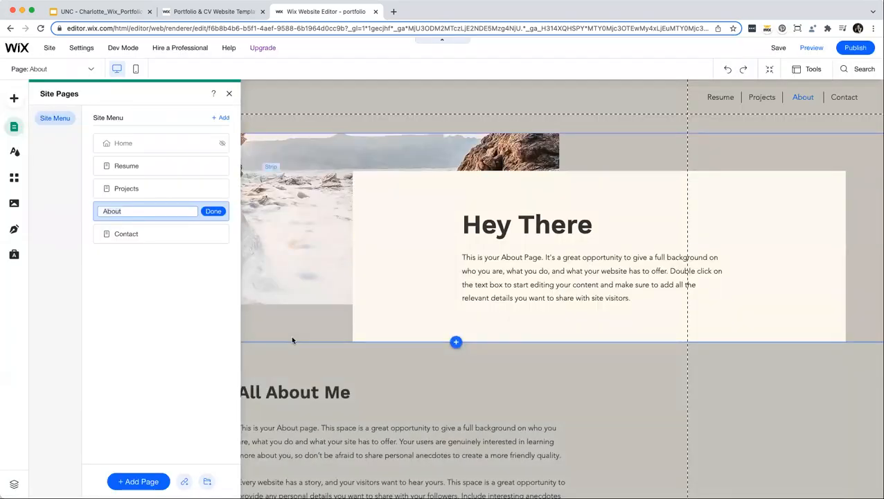
Name the new page 'Process' and close the Site Pages list.
{"action": "type", "text": "Process"}
{"action": "left_click", "coordinate": [214, 212]}
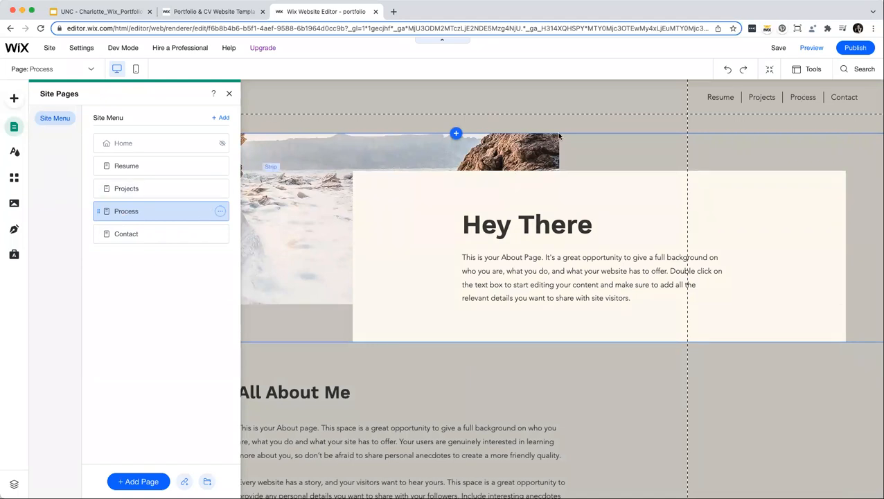
{"action": "left_click", "coordinate": [533, 119]}
Check that the header menu now lists Process, then return to the Home page.
{"action": "scroll", "coordinate": [398, 296], "scroll_direction": "down", "scroll_amount": 5}
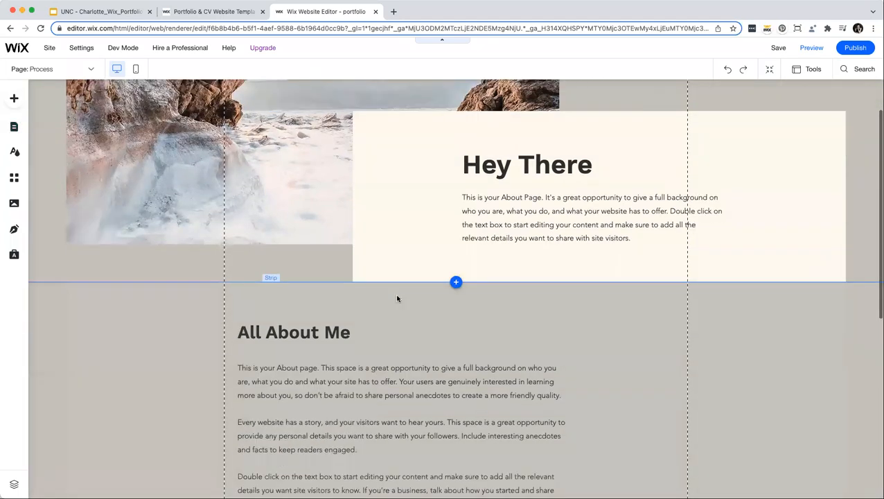
{"action": "scroll", "coordinate": [397, 298], "scroll_direction": "down", "scroll_amount": 5}
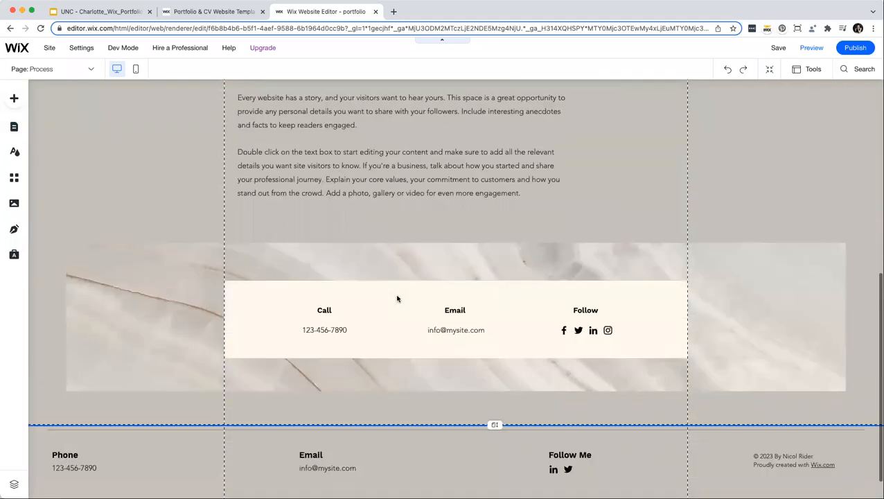
{"action": "scroll", "coordinate": [396, 298], "scroll_direction": "up", "scroll_amount": 5}
{"action": "scroll", "coordinate": [397, 297], "scroll_direction": "up", "scroll_amount": 4}
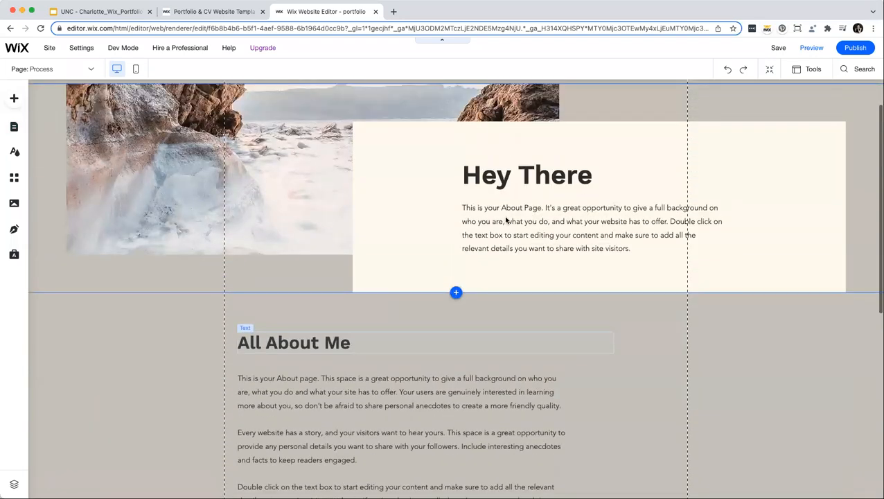
{"action": "scroll", "coordinate": [492, 234], "scroll_direction": "up", "scroll_amount": 1}
{"action": "scroll", "coordinate": [492, 234], "scroll_direction": "up", "scroll_amount": 1}
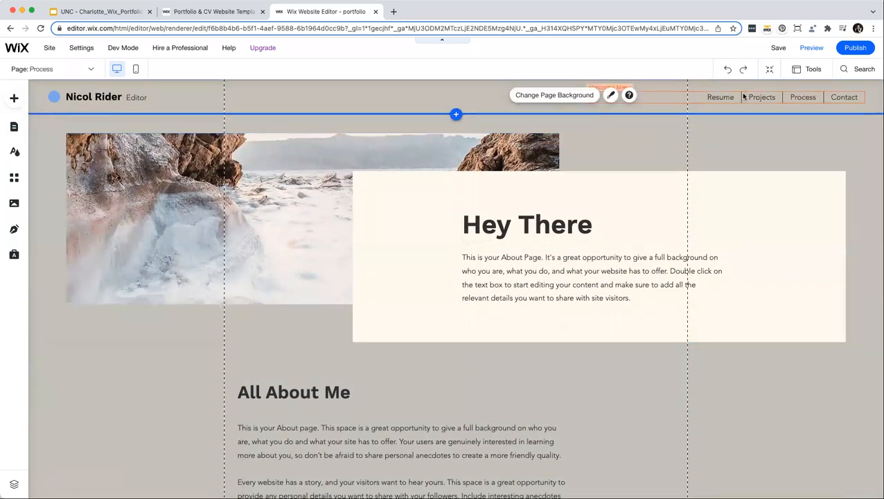
{"action": "left_click", "coordinate": [740, 92]}
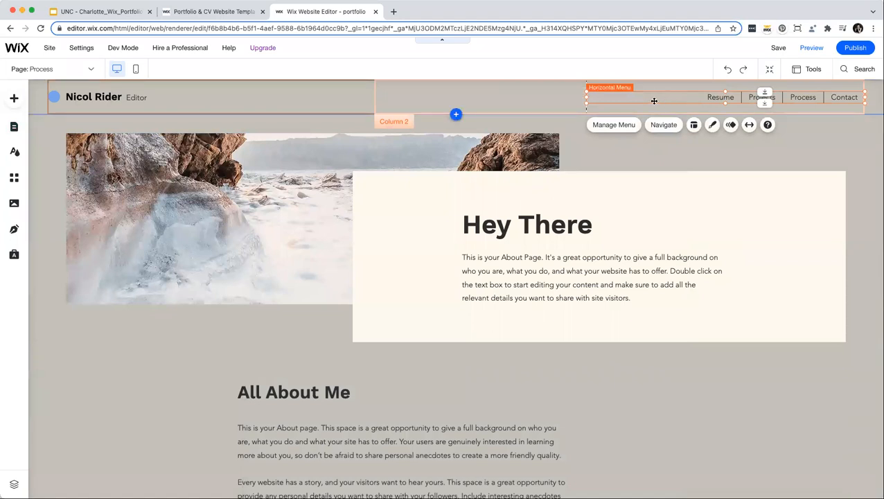
{"action": "left_click", "coordinate": [784, 108]}
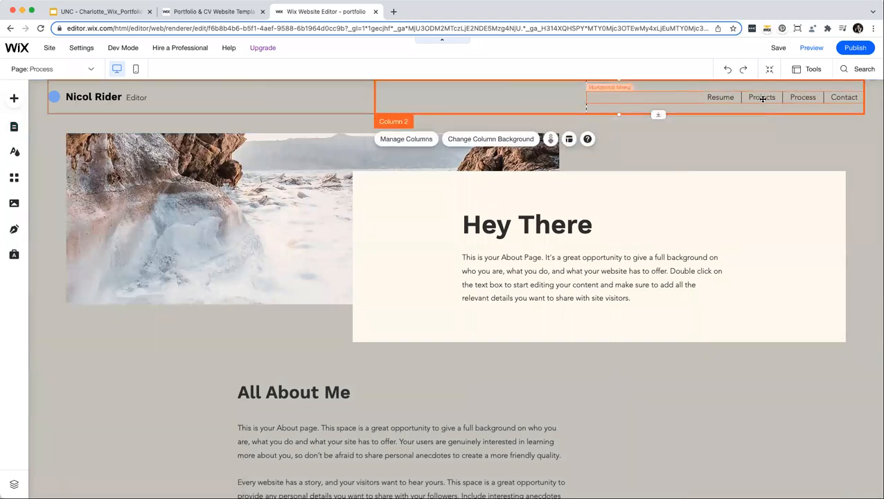
{"action": "left_click", "coordinate": [799, 97]}
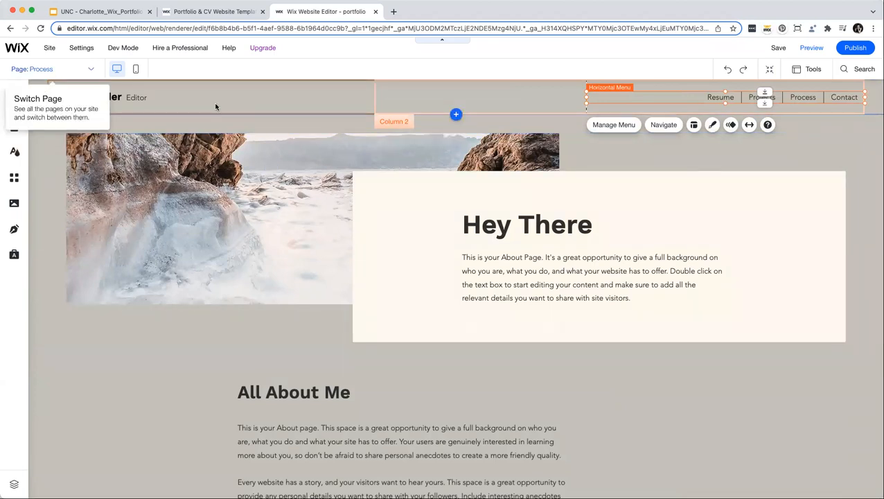
{"action": "left_click", "coordinate": [288, 289]}
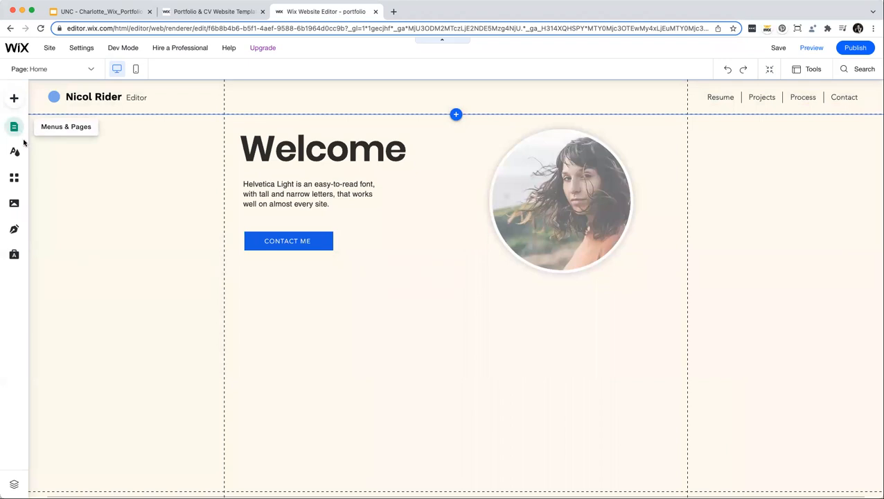
Show the Gallery category's Pro, Grid and Slider layouts in the Add Elements panel.
{"action": "left_click", "coordinate": [14, 101]}
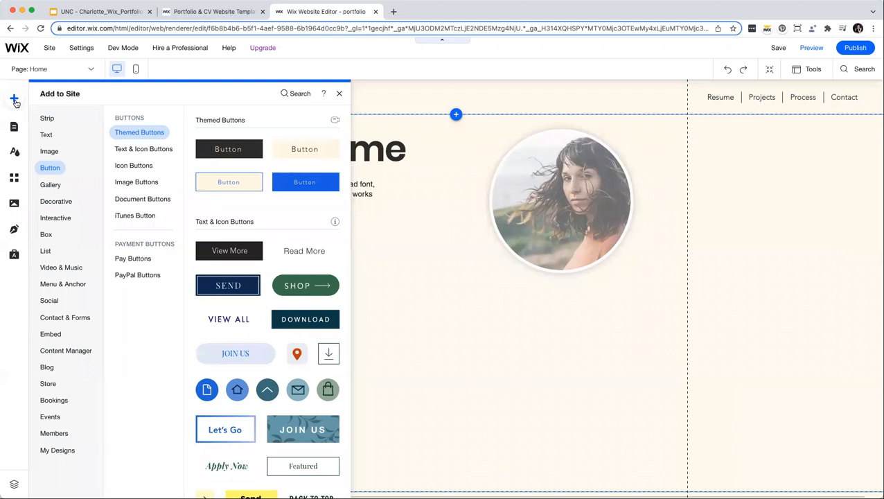
{"action": "left_click", "coordinate": [144, 275]}
{"action": "left_click", "coordinate": [49, 185]}
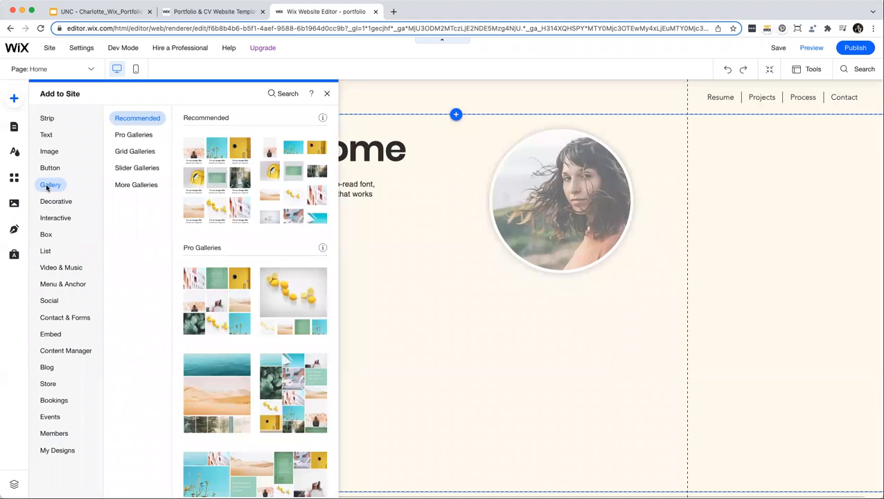
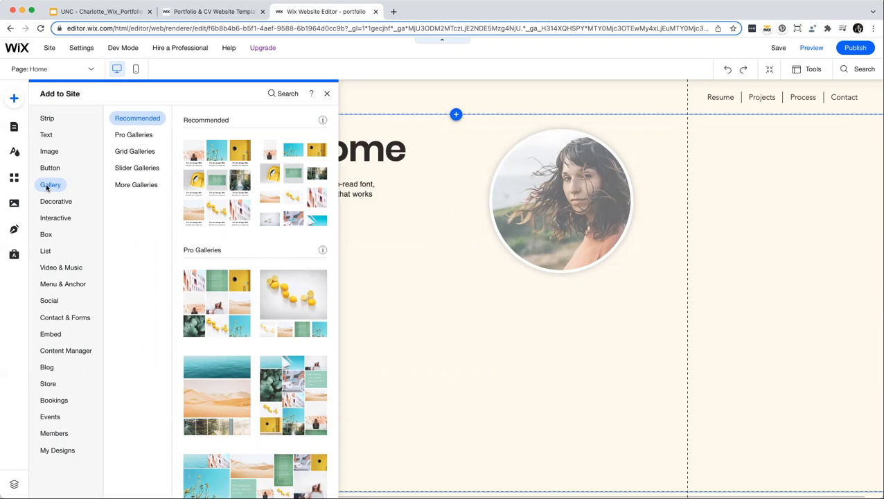
Browse the Decorative, Embed and Strip elements, then return to Gallery's Pro Galleries.
{"action": "left_click", "coordinate": [64, 196]}
{"action": "left_click", "coordinate": [49, 185]}
{"action": "left_click", "coordinate": [52, 335]}
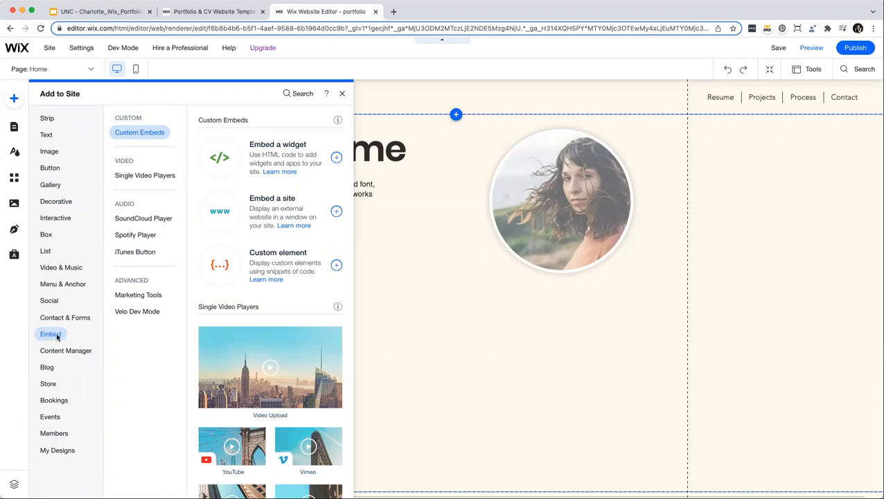
{"action": "left_click", "coordinate": [48, 119]}
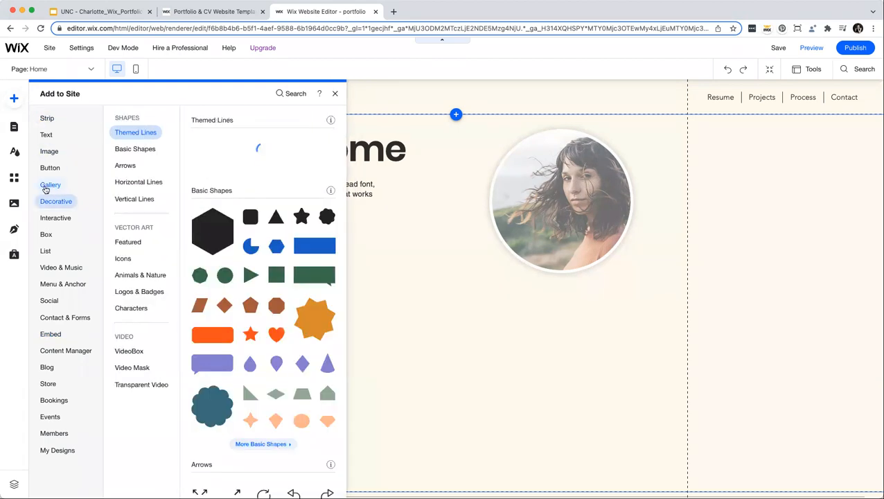
{"action": "left_click", "coordinate": [50, 186]}
{"action": "scroll", "coordinate": [216, 241], "scroll_direction": "down", "scroll_amount": 3}
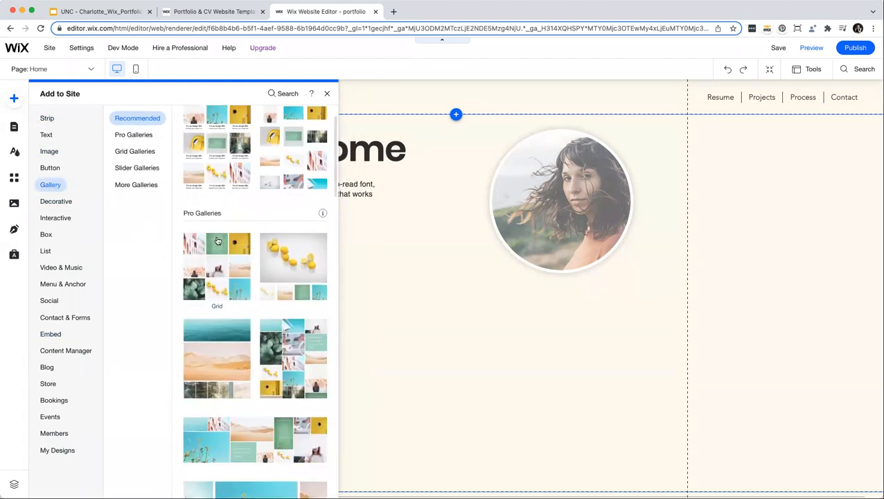
{"action": "scroll", "coordinate": [217, 241], "scroll_direction": "down", "scroll_amount": 6}
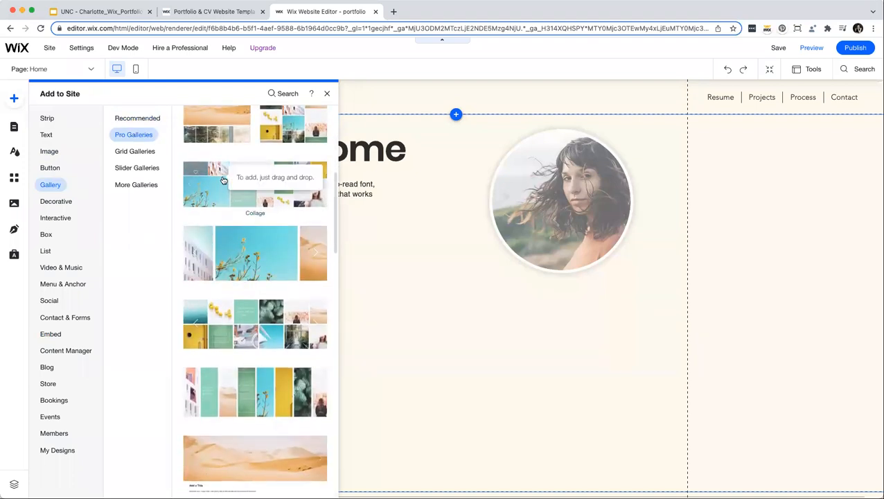
{"action": "scroll", "coordinate": [219, 187], "scroll_direction": "up", "scroll_amount": 2}
{"action": "scroll", "coordinate": [218, 187], "scroll_direction": "up", "scroll_amount": 3}
Drop the grid Pro Gallery below Contact Me, widen it, and open Manage Media.
{"action": "left_click_drag", "start_coordinate": [206, 182], "coordinate": [334, 334]}
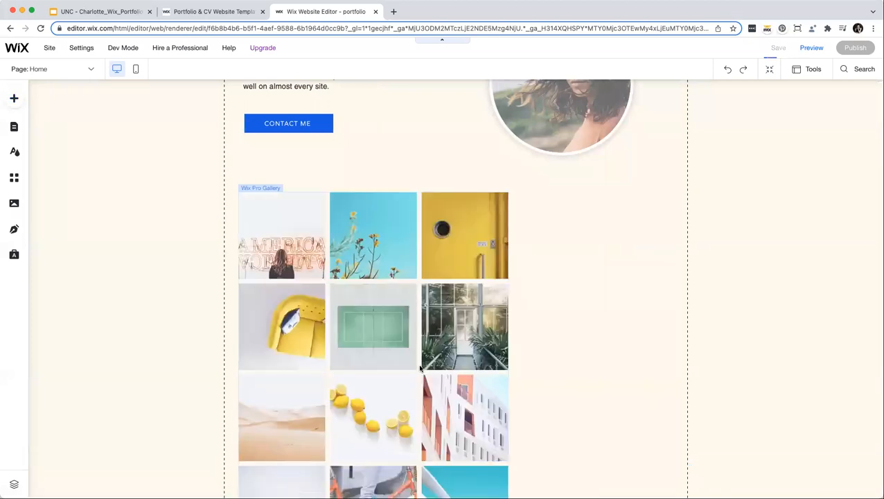
{"action": "scroll", "coordinate": [420, 365], "scroll_direction": "down", "scroll_amount": 2}
{"action": "left_click_drag", "start_coordinate": [508, 326], "coordinate": [683, 323]}
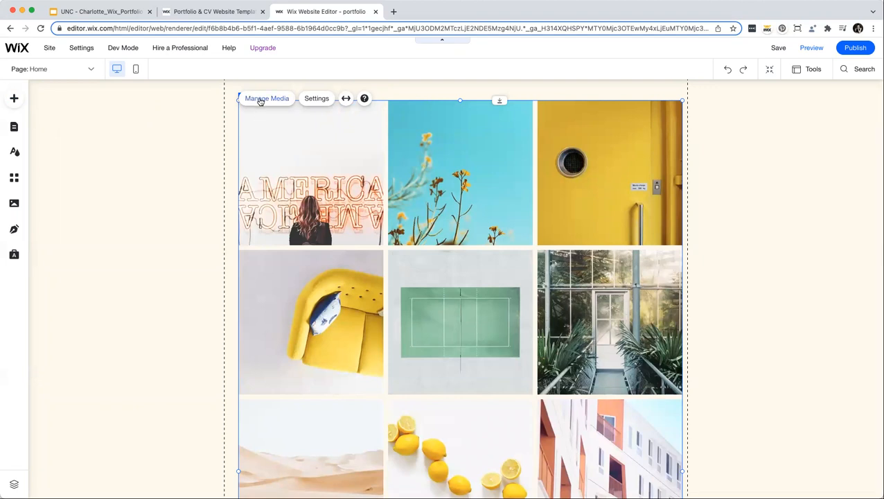
{"action": "left_click", "coordinate": [261, 100]}
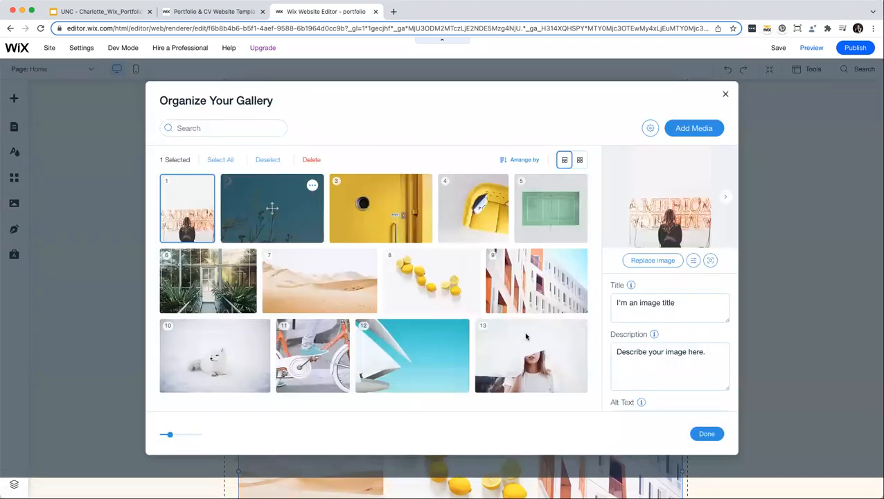
Remove the second image, the sofa and the greenhouse photos from the gallery.
{"action": "left_click", "coordinate": [316, 185]}
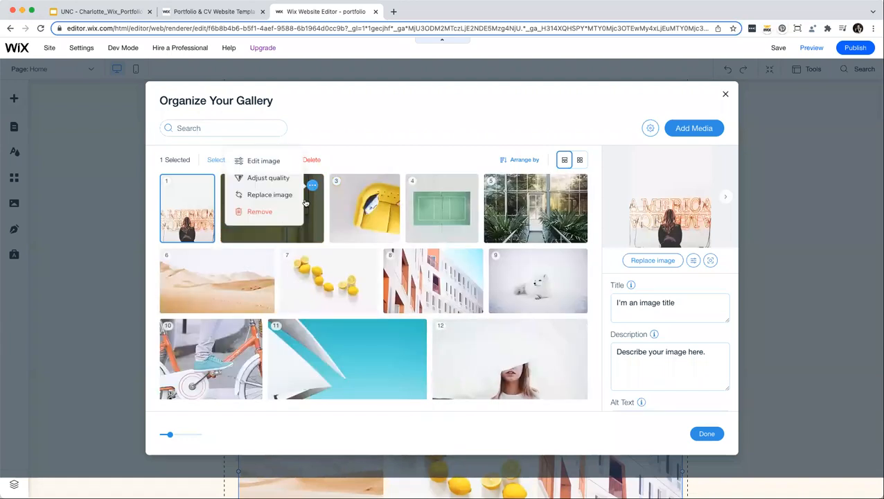
{"action": "left_click", "coordinate": [263, 211]}
{"action": "left_click", "coordinate": [275, 185]}
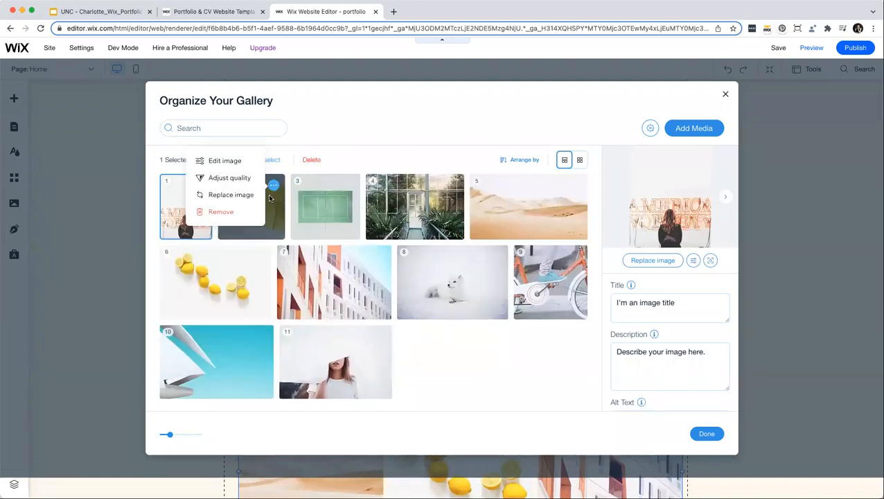
{"action": "left_click", "coordinate": [244, 208]}
{"action": "left_click", "coordinate": [296, 181]}
{"action": "left_click", "coordinate": [244, 211]}
{"action": "left_click", "coordinate": [321, 185]}
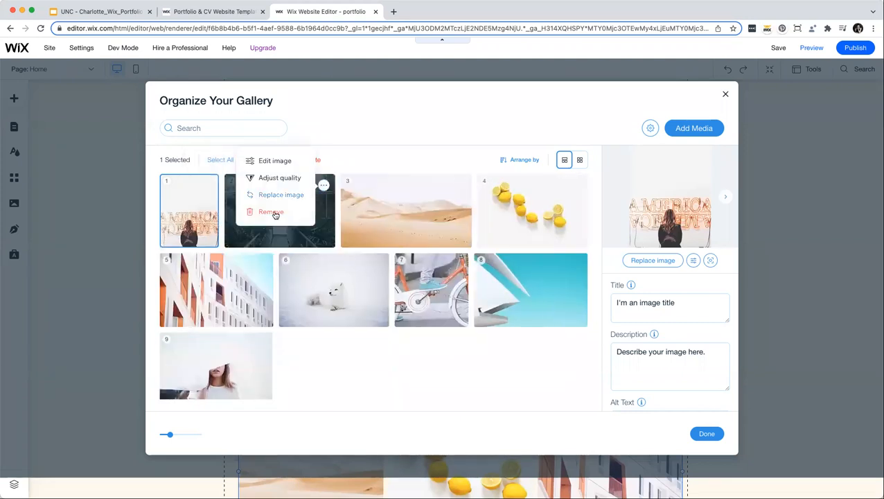
{"action": "left_click", "coordinate": [267, 210]}
Remove two more images, leaving America sign, buildings, arctic fox, bicycle, sail and hat.
{"action": "left_click", "coordinate": [341, 186]}
{"action": "left_click", "coordinate": [287, 210]}
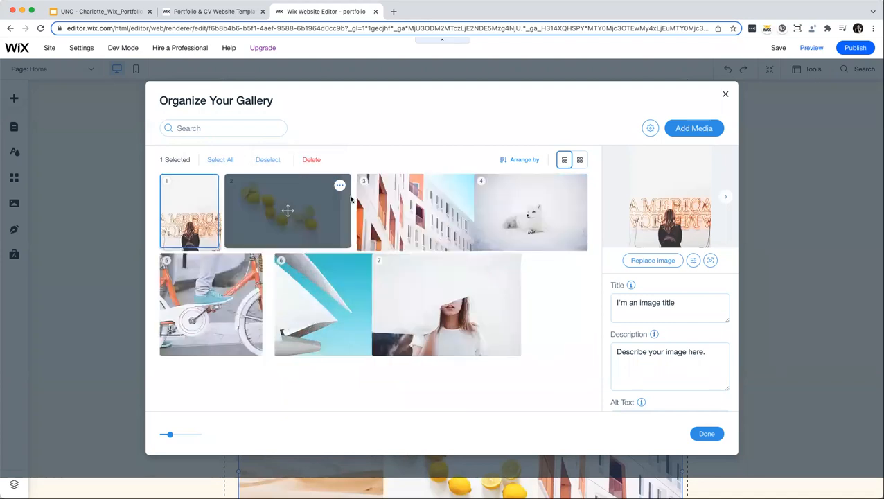
{"action": "left_click", "coordinate": [332, 184]}
{"action": "left_click", "coordinate": [283, 212]}
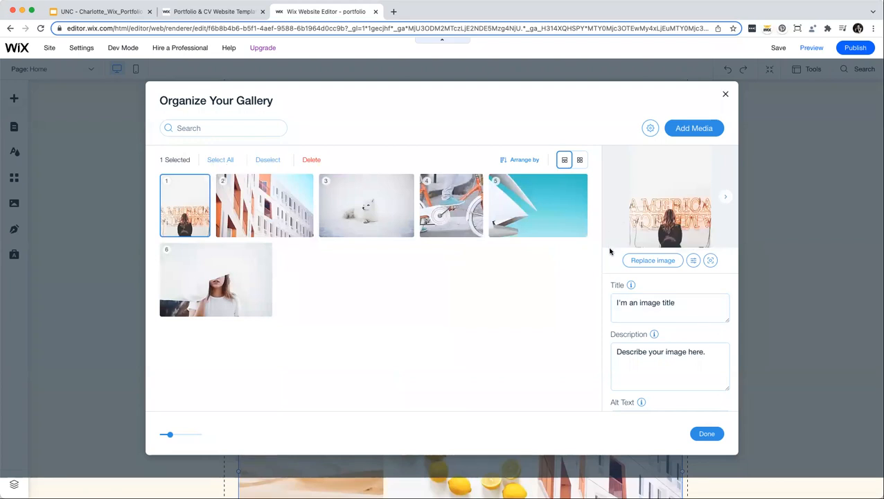
{"action": "left_click", "coordinate": [645, 309]}
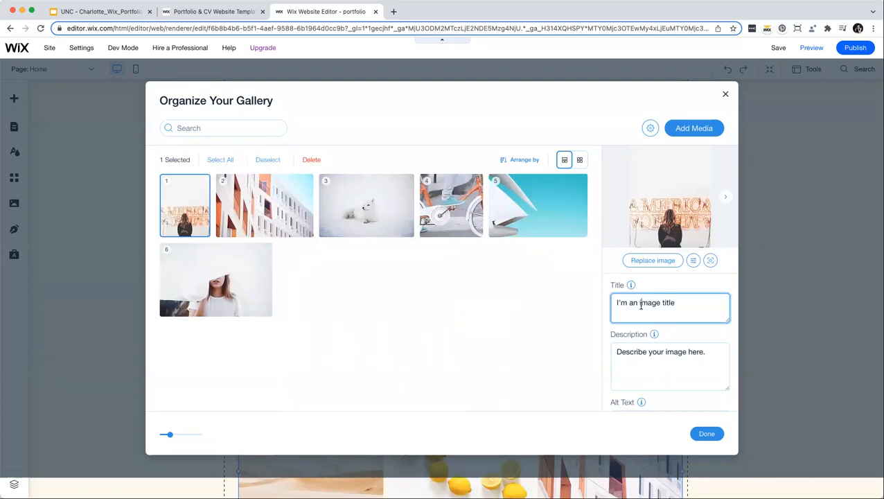
{"action": "scroll", "coordinate": [643, 312], "scroll_direction": "down", "scroll_amount": 1}
{"action": "scroll", "coordinate": [642, 315], "scroll_direction": "down", "scroll_amount": 1}
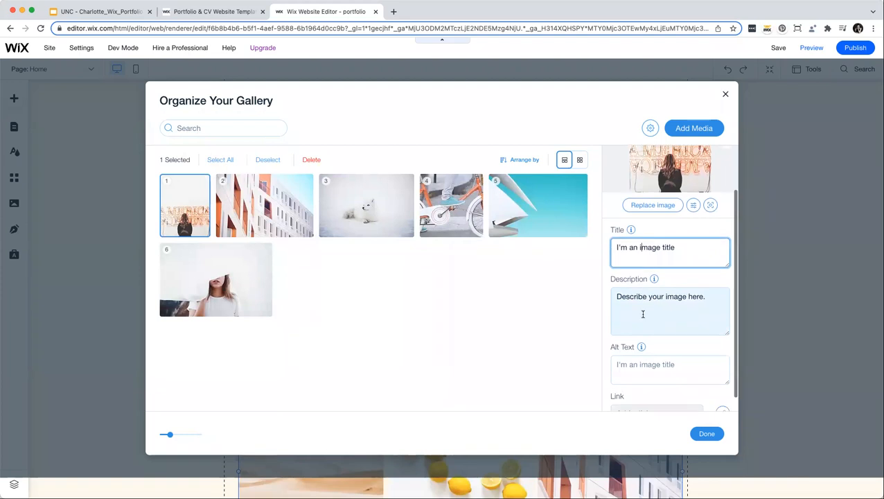
{"action": "scroll", "coordinate": [638, 308], "scroll_direction": "down", "scroll_amount": 1}
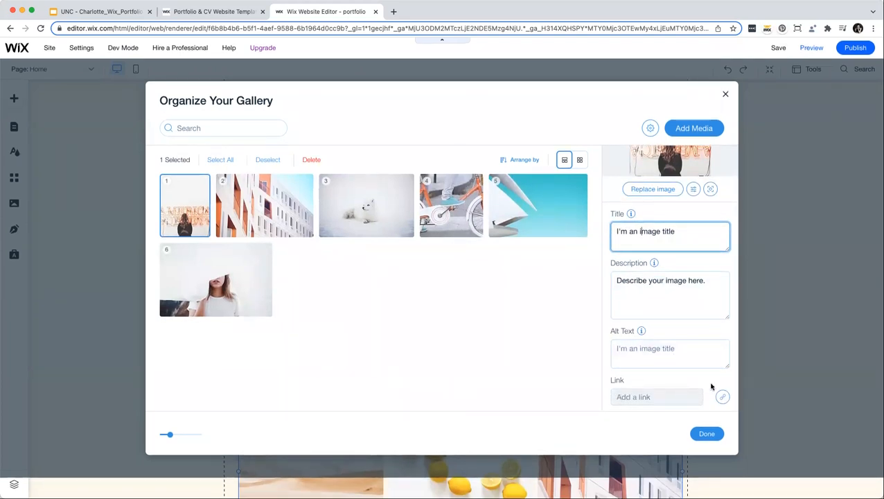
Finish organizing the images and switch the gallery layout to Collage.
{"action": "left_click", "coordinate": [707, 434]}
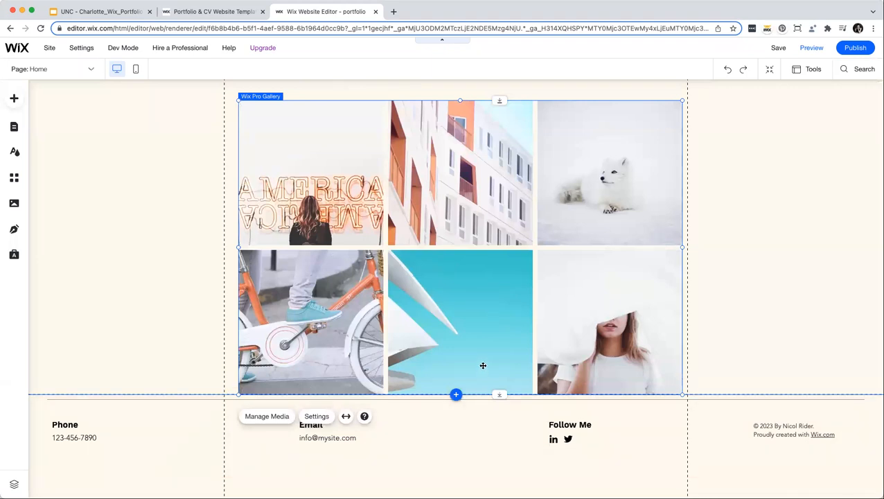
{"action": "scroll", "coordinate": [492, 372], "scroll_direction": "up", "scroll_amount": 3}
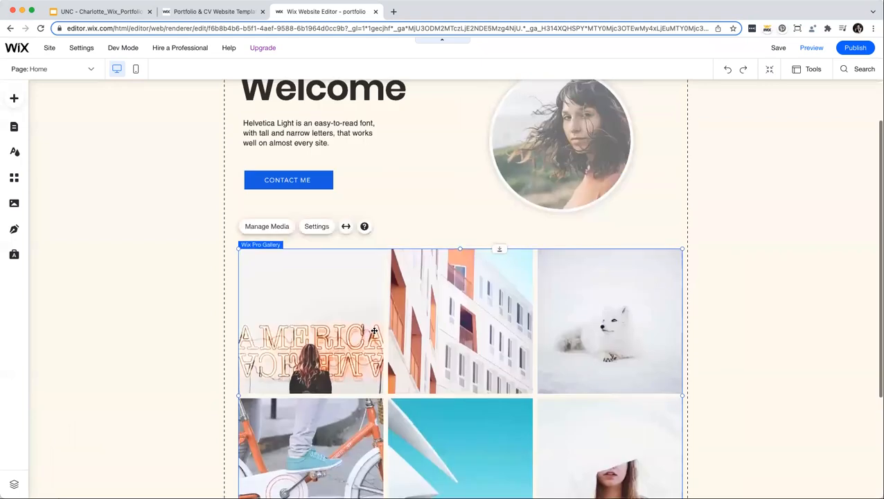
{"action": "left_click", "coordinate": [316, 227]}
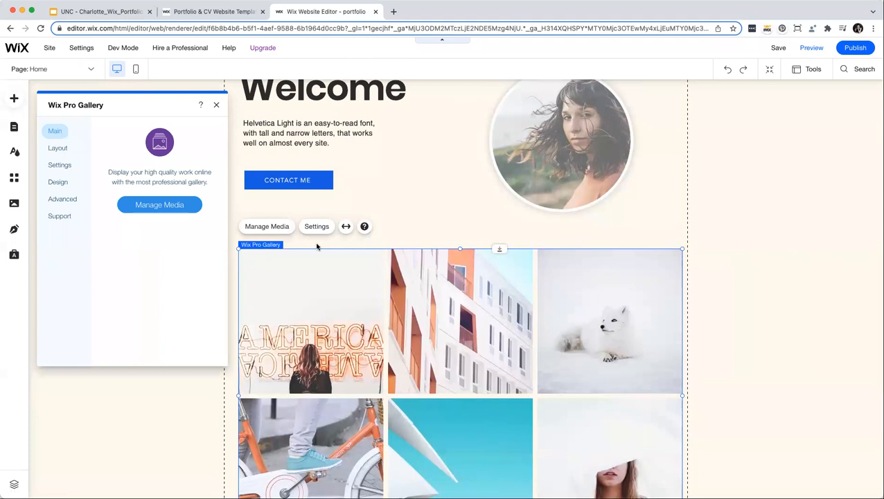
{"action": "left_click", "coordinate": [57, 149]}
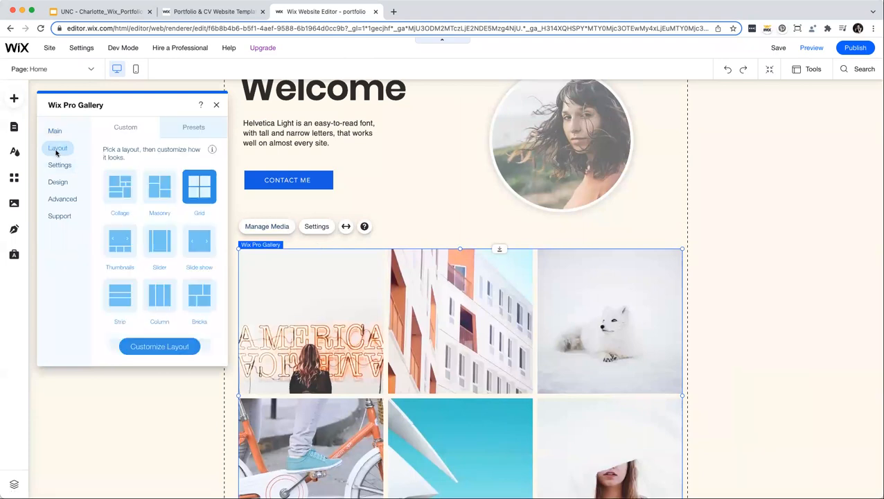
{"action": "left_click", "coordinate": [115, 200]}
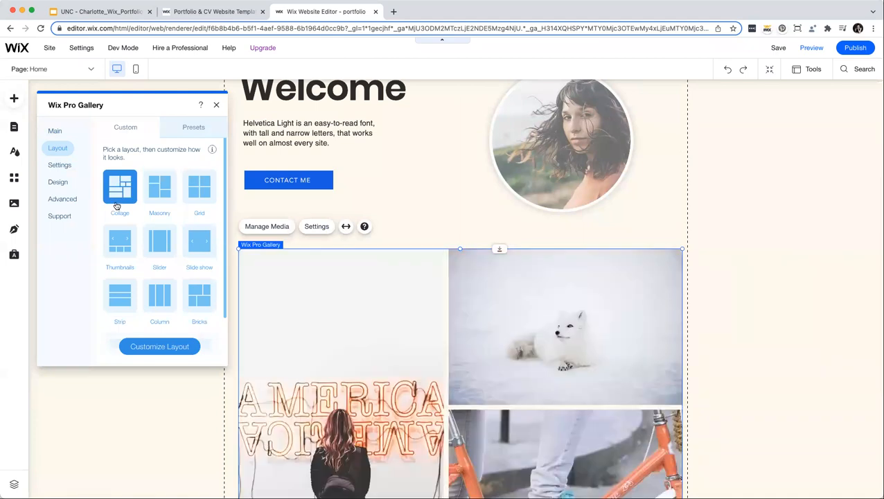
Set the gallery's hover overlay colour to light blue (#84AFF1).
{"action": "left_click", "coordinate": [57, 183]}
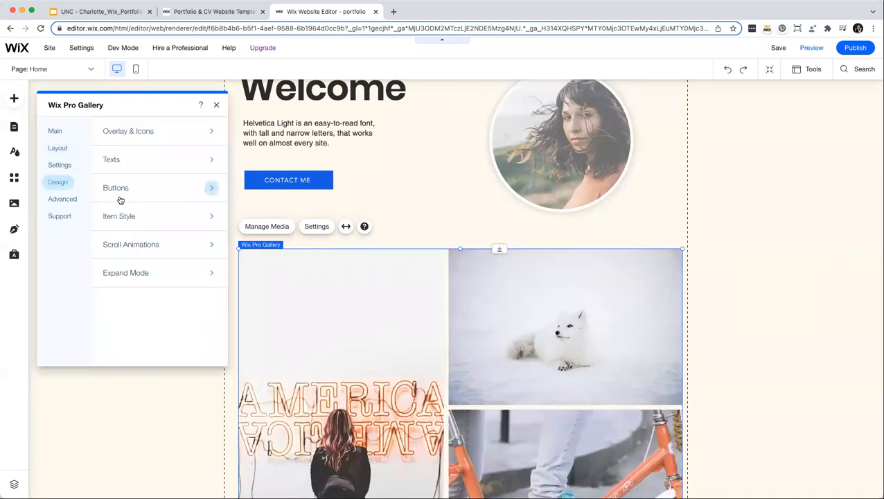
{"action": "left_click", "coordinate": [132, 133]}
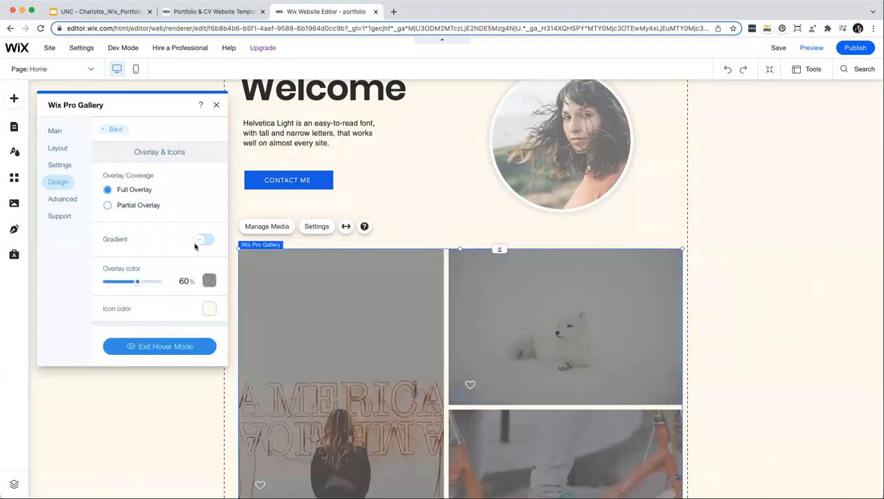
{"action": "left_click", "coordinate": [209, 281]}
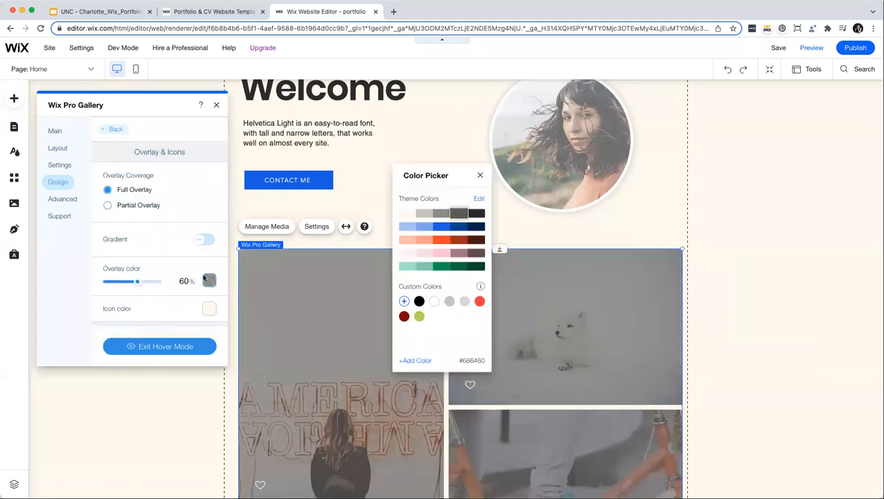
{"action": "left_click", "coordinate": [442, 228]}
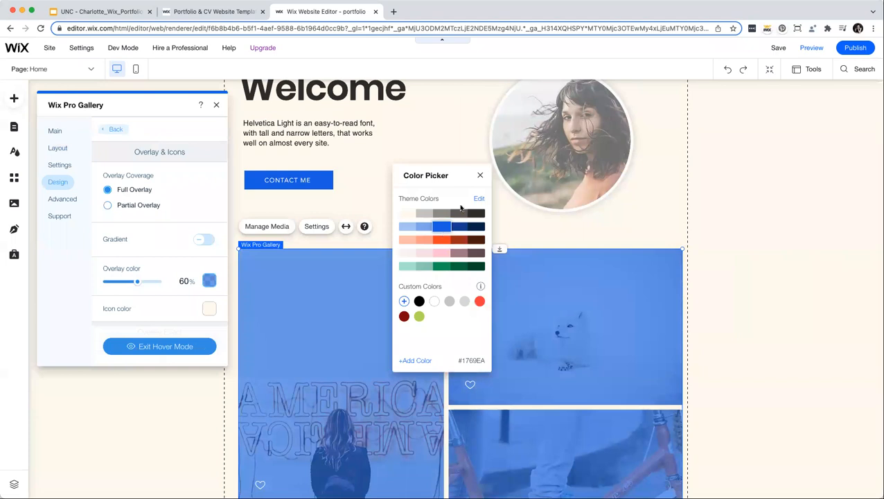
{"action": "left_click", "coordinate": [406, 240]}
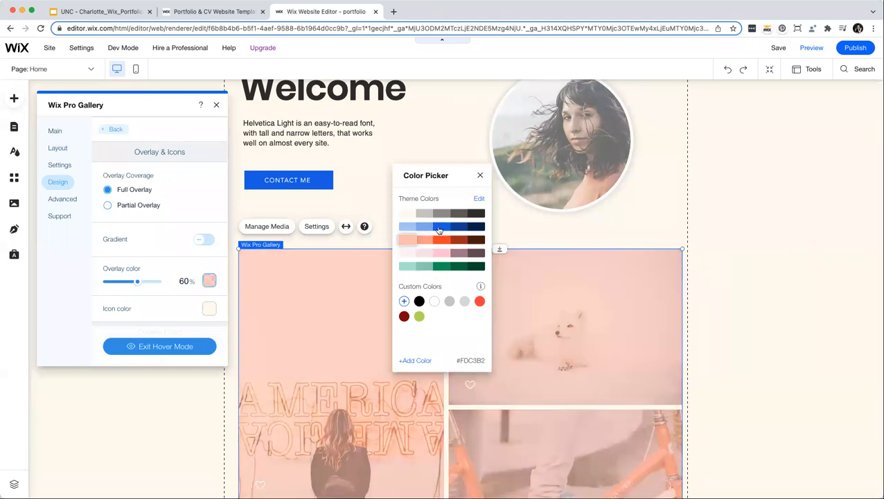
{"action": "left_click", "coordinate": [424, 226]}
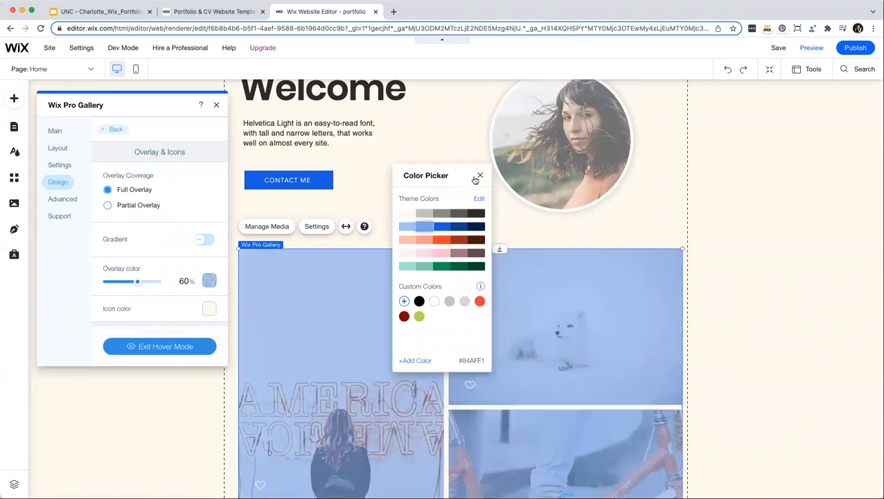
{"action": "left_click", "coordinate": [479, 175]}
{"action": "scroll", "coordinate": [148, 288], "scroll_direction": "down", "scroll_amount": 5}
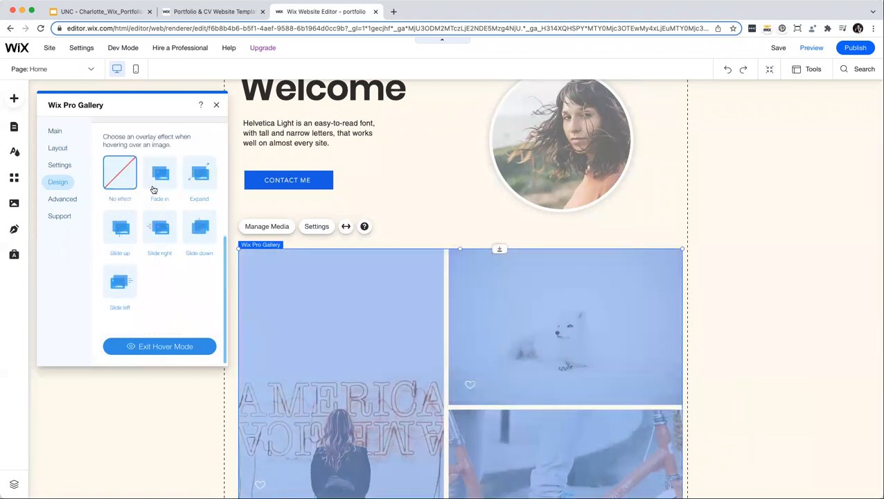
{"action": "scroll", "coordinate": [156, 208], "scroll_direction": "up", "scroll_amount": 2}
Make the overlay Slide up on hover, close settings, and preview the site.
{"action": "left_click", "coordinate": [160, 220]}
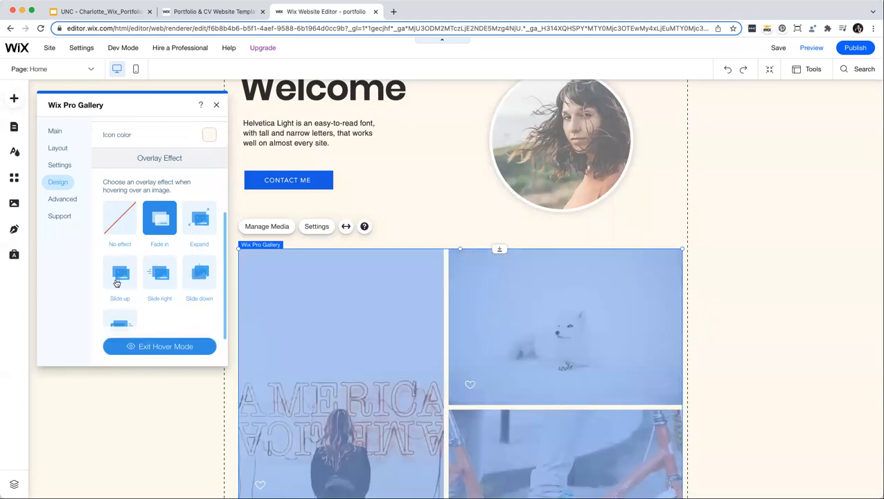
{"action": "left_click", "coordinate": [118, 277]}
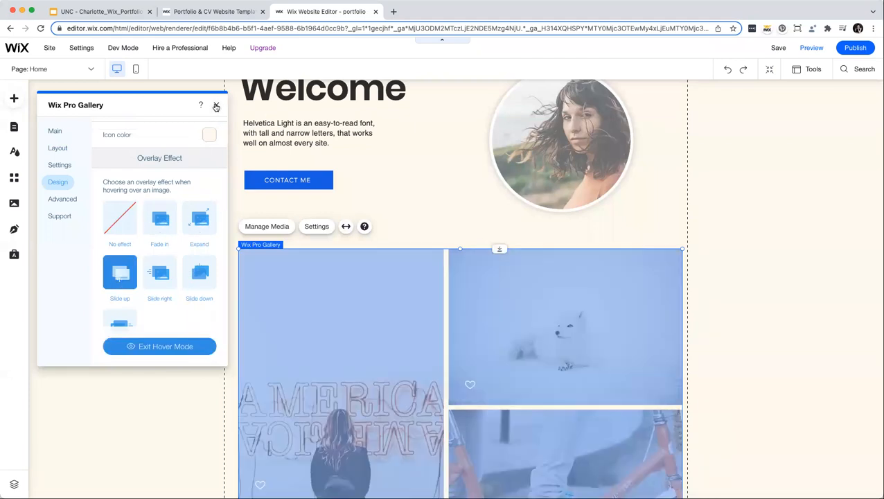
{"action": "left_click", "coordinate": [217, 106]}
{"action": "left_click", "coordinate": [811, 48]}
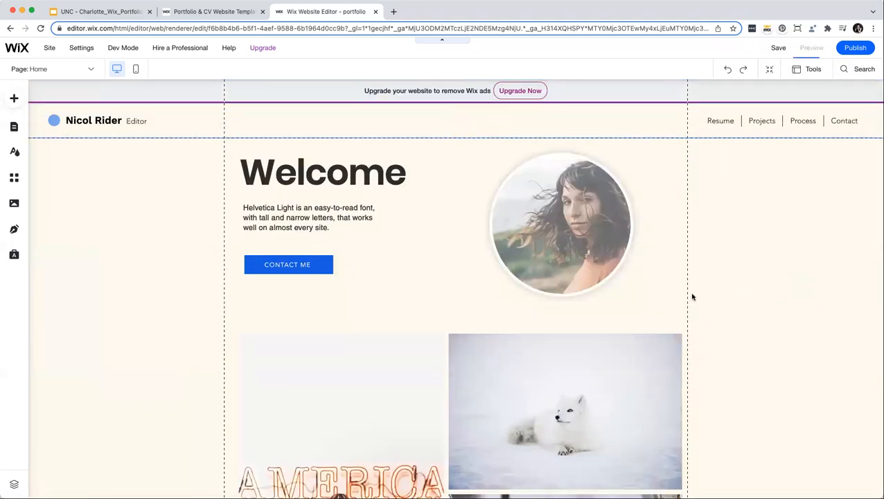
{"action": "scroll", "coordinate": [542, 294], "scroll_direction": "down", "scroll_amount": 2}
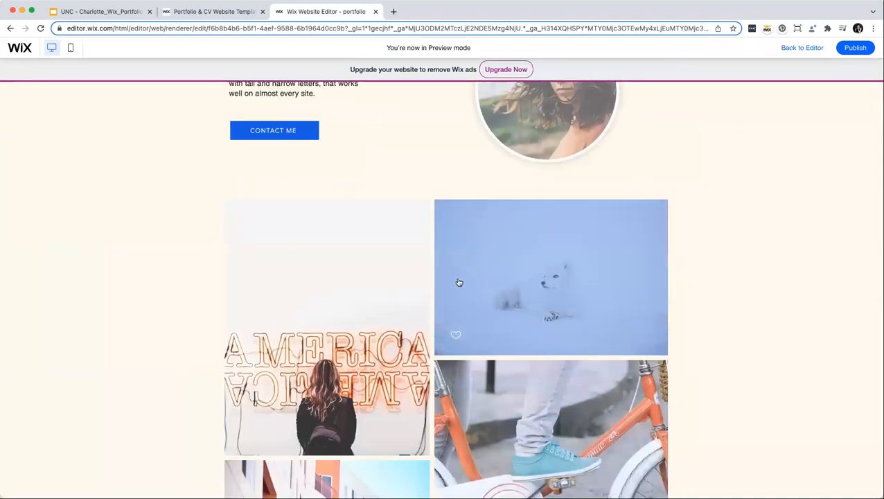
{"action": "left_click", "coordinate": [345, 332]}
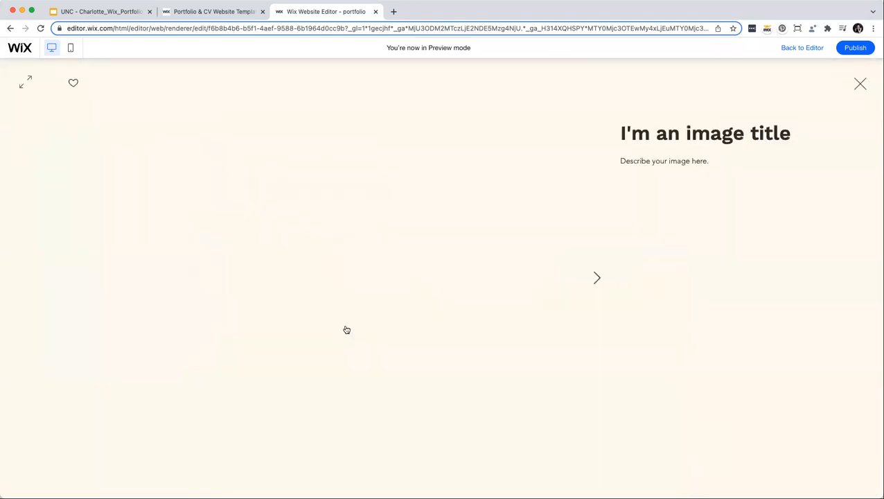
{"action": "left_click", "coordinate": [595, 277]}
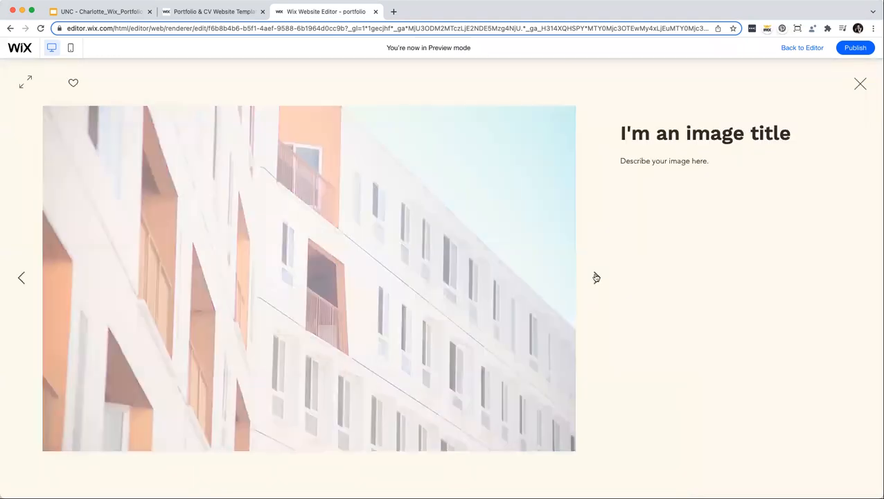
{"action": "left_click", "coordinate": [595, 277]}
{"action": "left_click", "coordinate": [596, 277]}
{"action": "left_click", "coordinate": [596, 277]}
{"action": "left_click", "coordinate": [596, 277]}
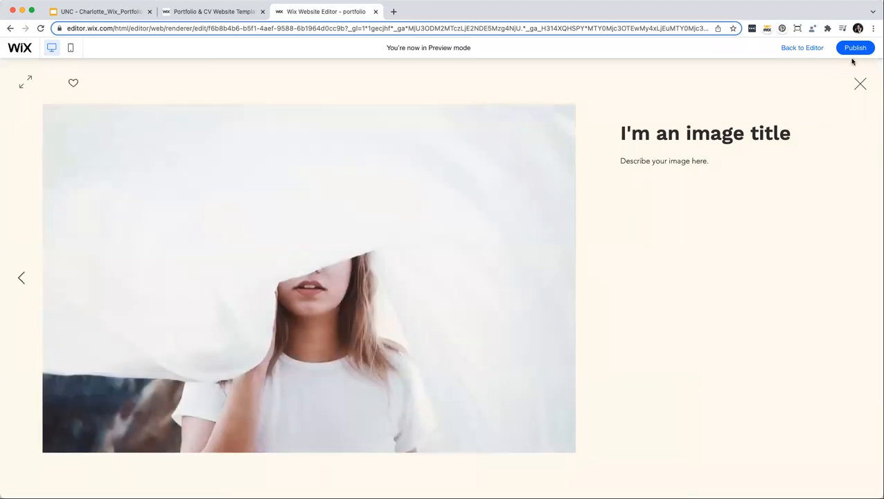
{"action": "left_click", "coordinate": [860, 83]}
{"action": "scroll", "coordinate": [326, 258], "scroll_direction": "up", "scroll_amount": 3}
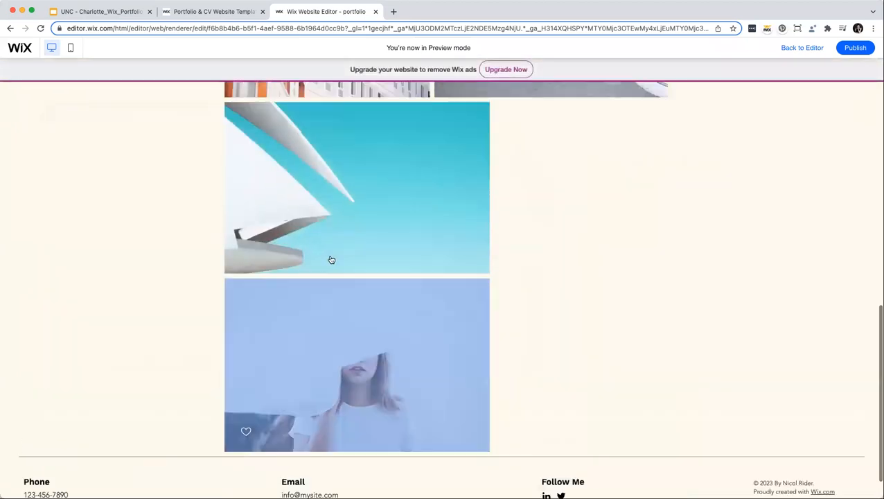
{"action": "scroll", "coordinate": [331, 259], "scroll_direction": "up", "scroll_amount": 7}
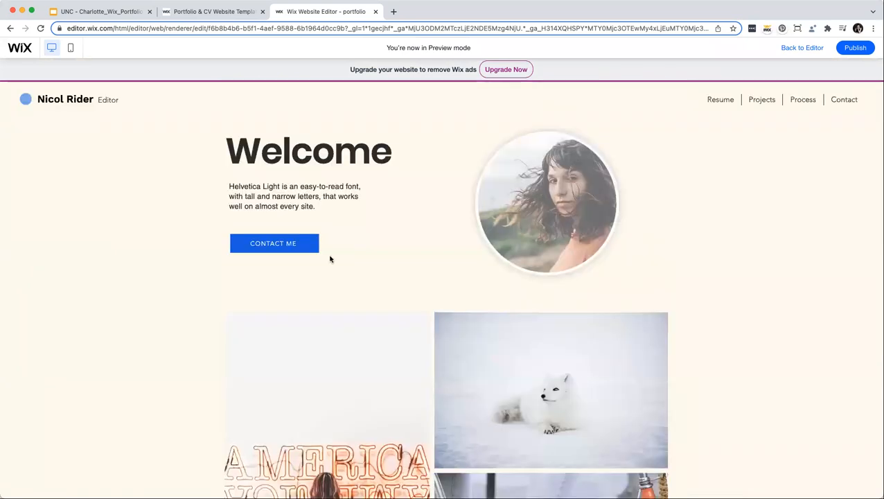
{"action": "left_click", "coordinate": [333, 345]}
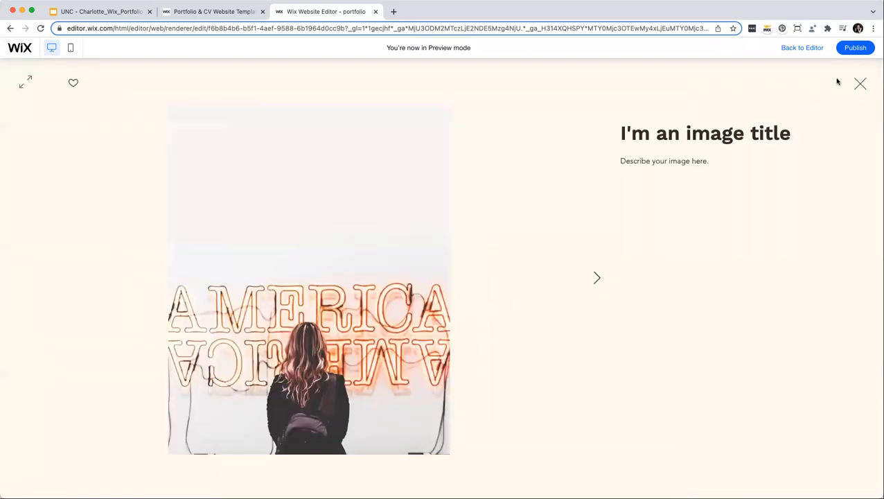
{"action": "left_click", "coordinate": [859, 84]}
{"action": "scroll", "coordinate": [601, 200], "scroll_direction": "down", "scroll_amount": 1}
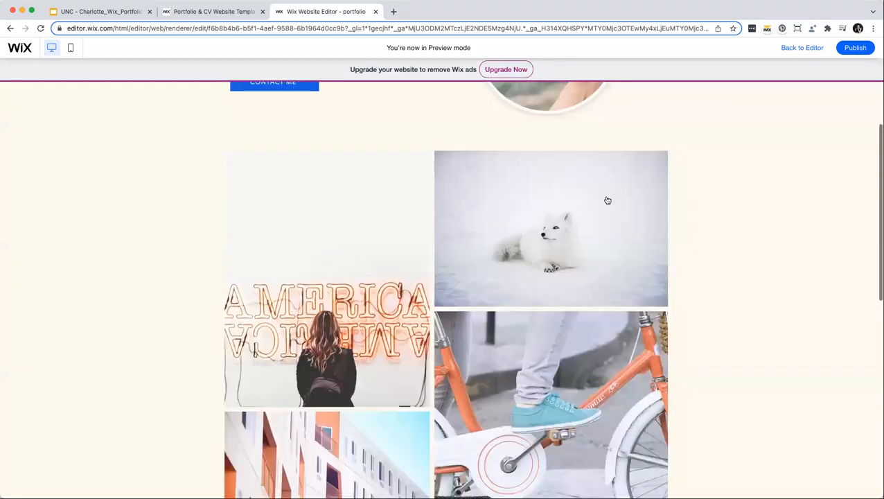
{"action": "scroll", "coordinate": [730, 71], "scroll_direction": "up", "scroll_amount": 2}
Return from preview and delete the photo gallery below Welcome.
{"action": "left_click", "coordinate": [811, 47]}
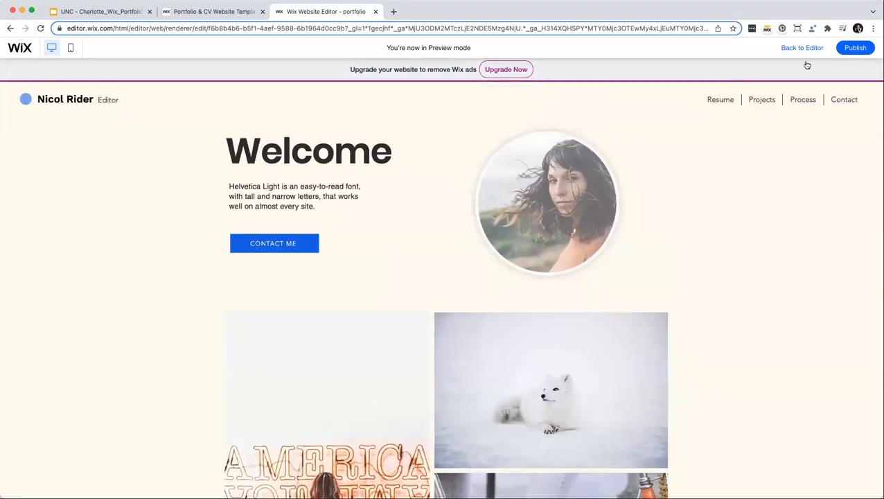
{"action": "left_click", "coordinate": [382, 322]}
{"action": "key", "text": "Delete"}
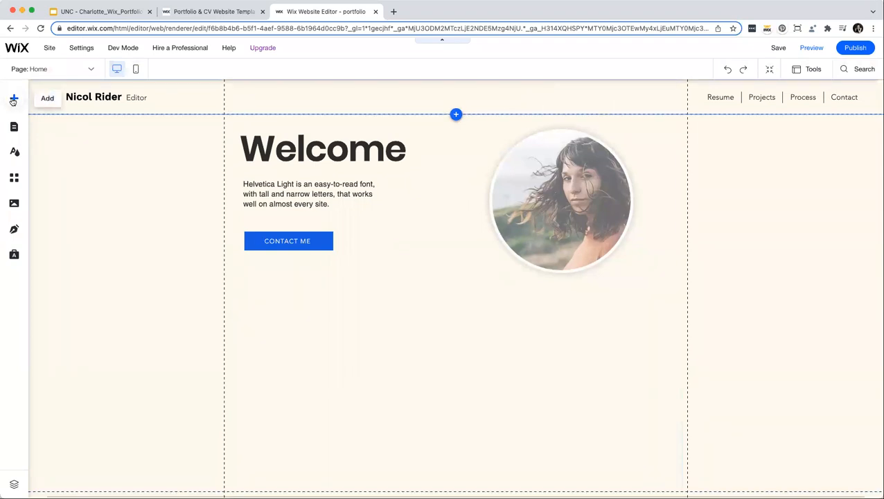
Add the yellow 'Hi! I'm a graphic designer' full-width slideshow from Interactive elements.
{"action": "left_click", "coordinate": [14, 100]}
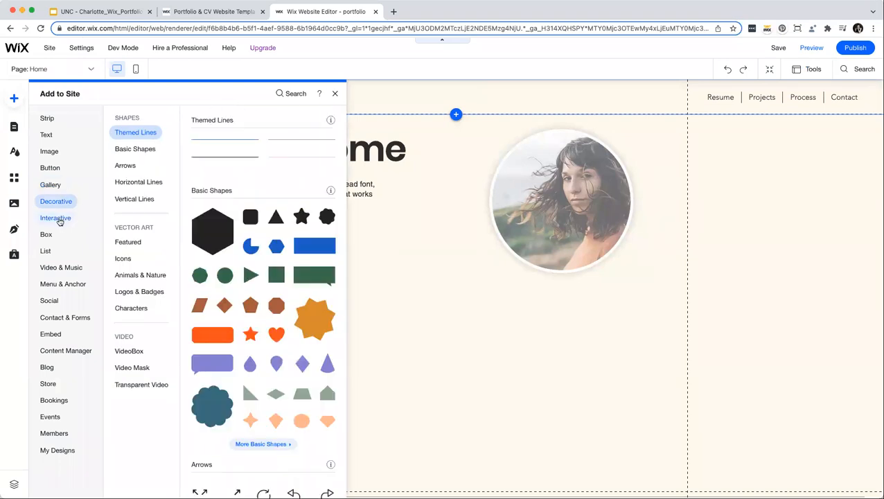
{"action": "left_click", "coordinate": [55, 219]}
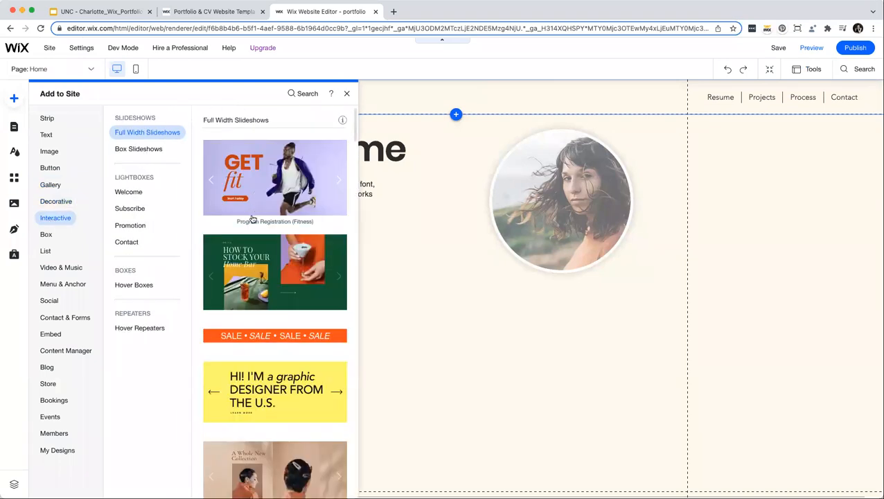
{"action": "scroll", "coordinate": [252, 219], "scroll_direction": "down", "scroll_amount": 2}
{"action": "scroll", "coordinate": [252, 219], "scroll_direction": "down", "scroll_amount": 4}
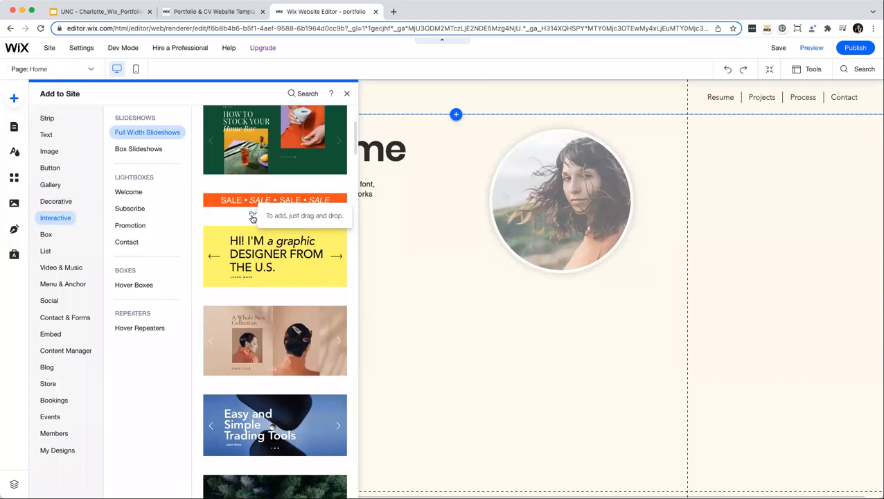
{"action": "scroll", "coordinate": [252, 219], "scroll_direction": "down", "scroll_amount": 7}
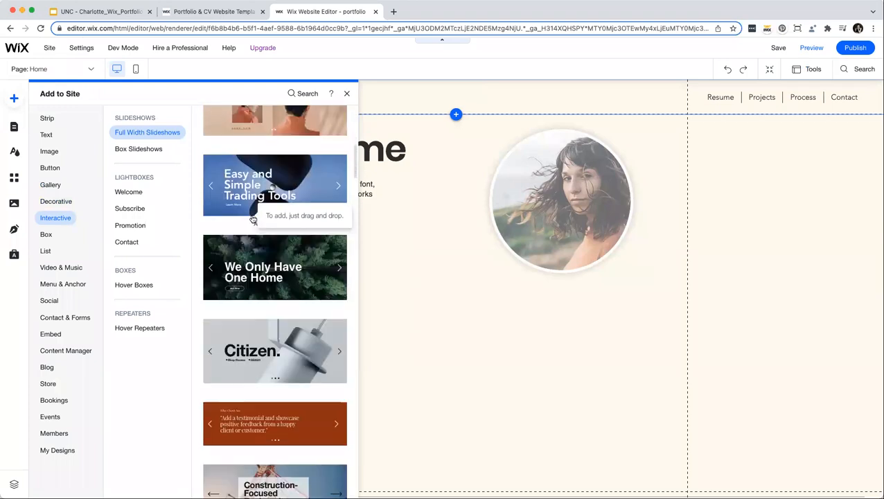
{"action": "scroll", "coordinate": [252, 219], "scroll_direction": "down", "scroll_amount": 9}
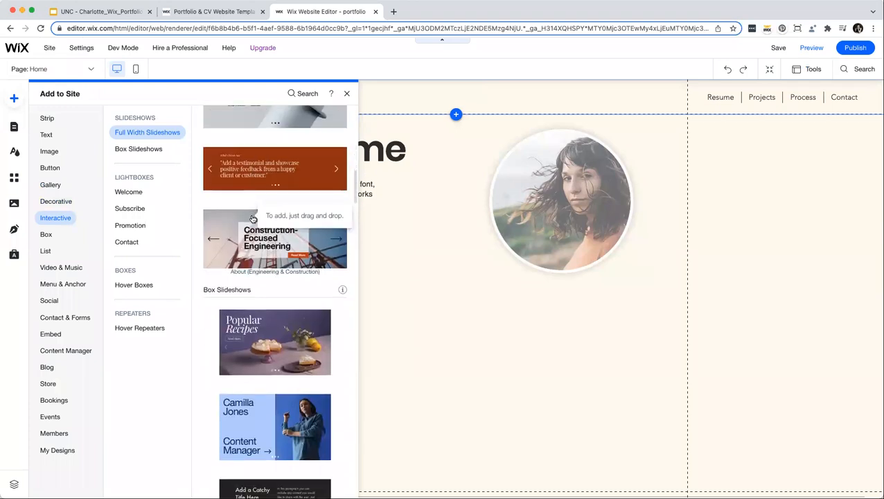
{"action": "scroll", "coordinate": [252, 219], "scroll_direction": "up", "scroll_amount": 10}
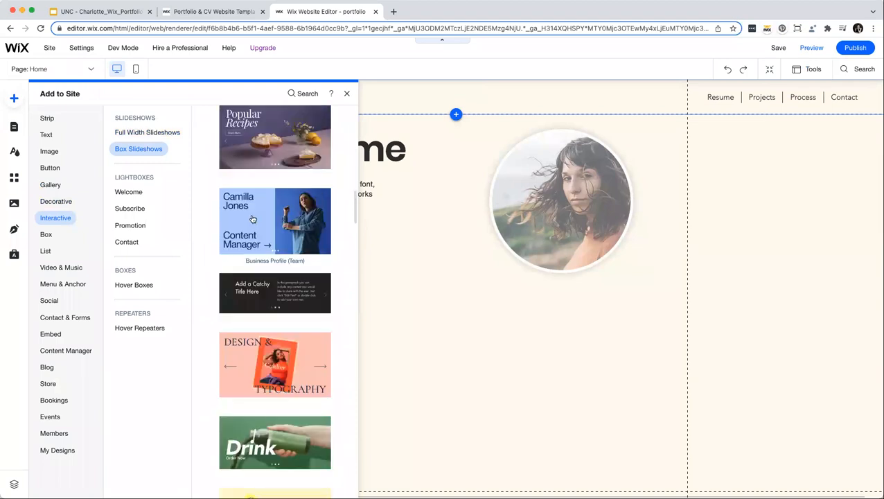
{"action": "scroll", "coordinate": [252, 218], "scroll_direction": "up", "scroll_amount": 4}
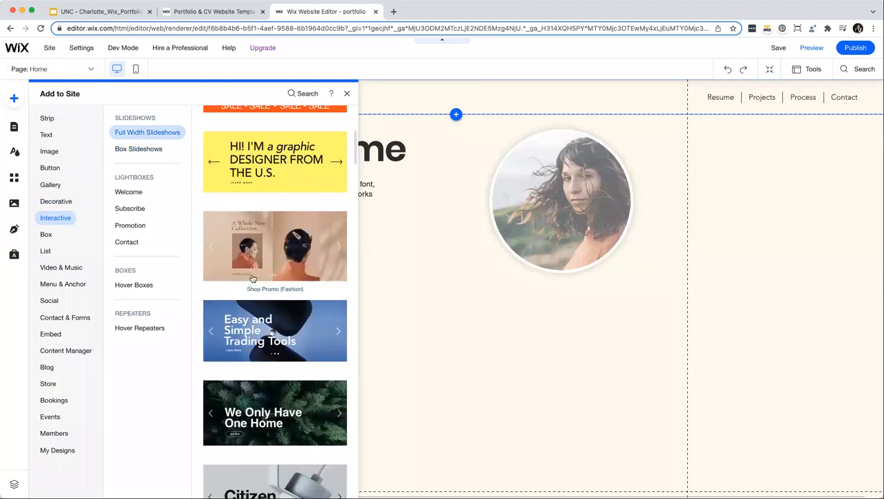
{"action": "scroll", "coordinate": [252, 278], "scroll_direction": "up", "scroll_amount": 5}
{"action": "left_click_drag", "start_coordinate": [275, 391], "coordinate": [541, 451]}
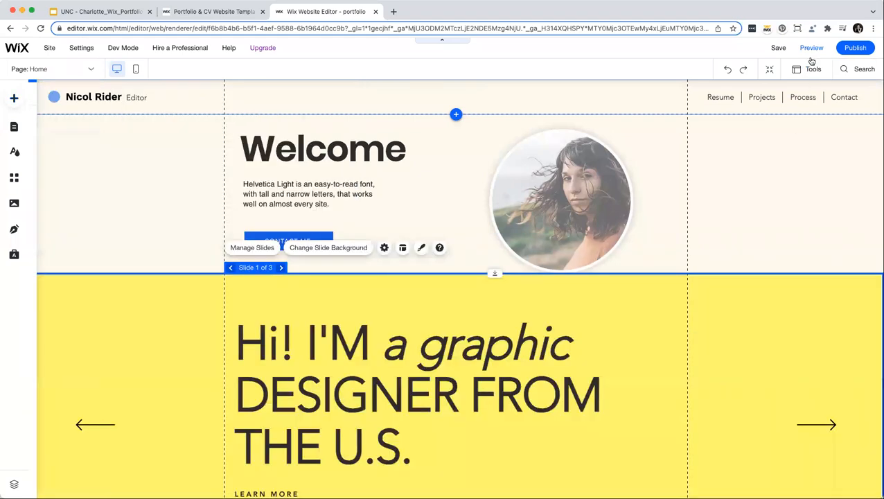
{"action": "left_click", "coordinate": [809, 59]}
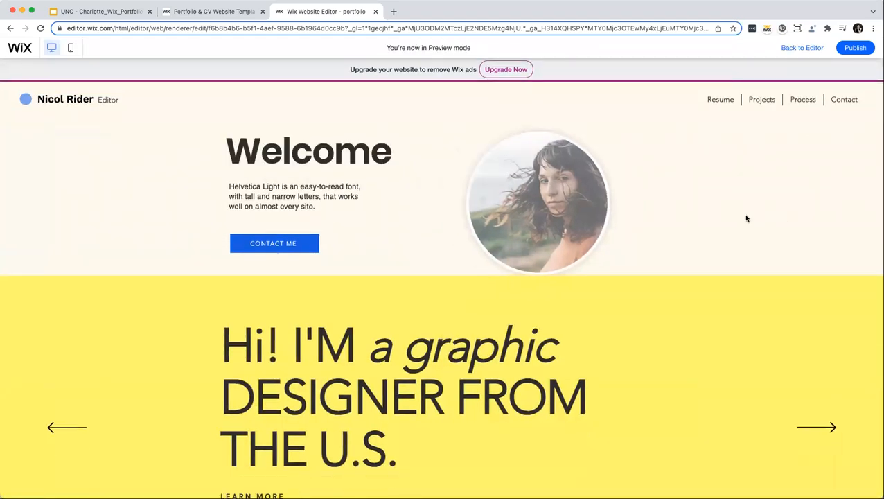
{"action": "scroll", "coordinate": [746, 219], "scroll_direction": "down", "scroll_amount": 3}
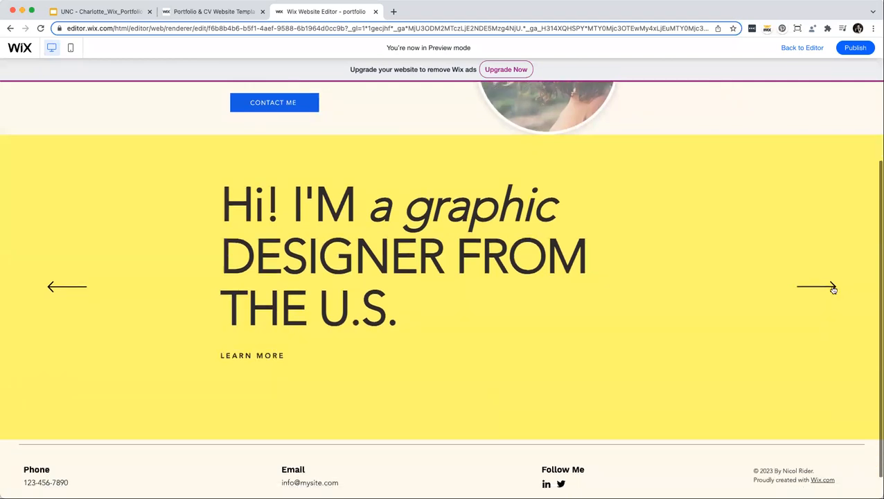
{"action": "left_click", "coordinate": [832, 288]}
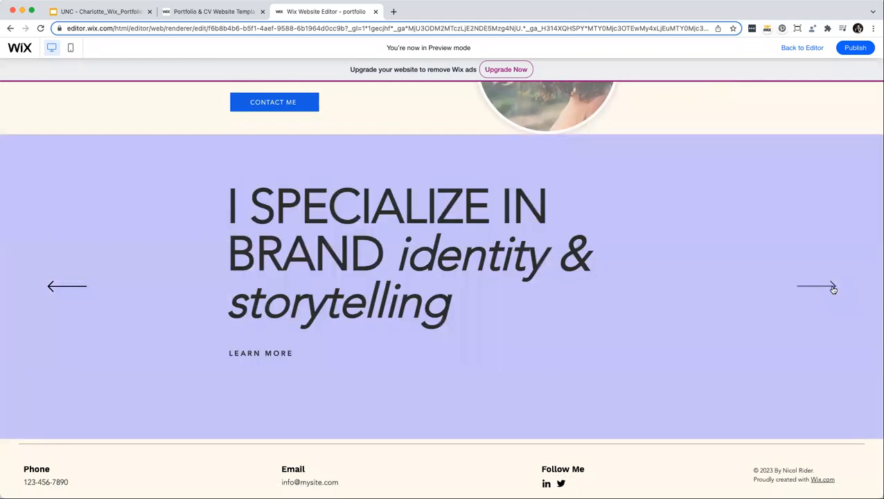
{"action": "left_click", "coordinate": [833, 288]}
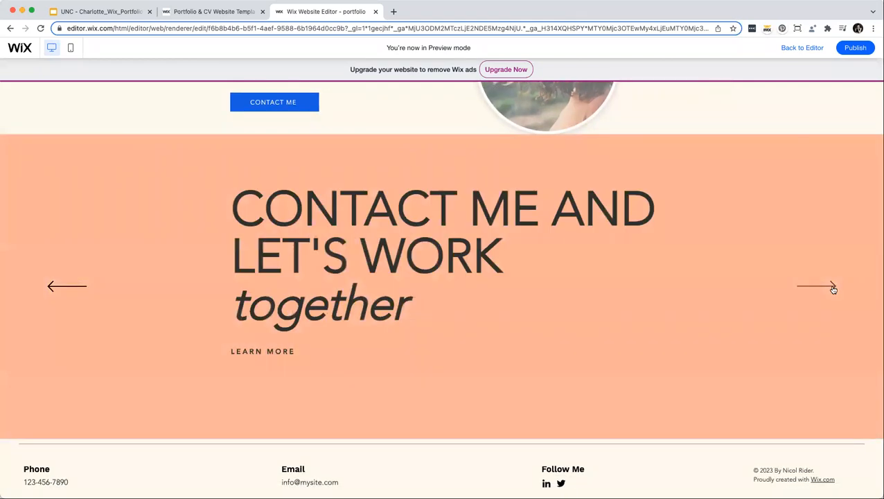
{"action": "left_click", "coordinate": [833, 288]}
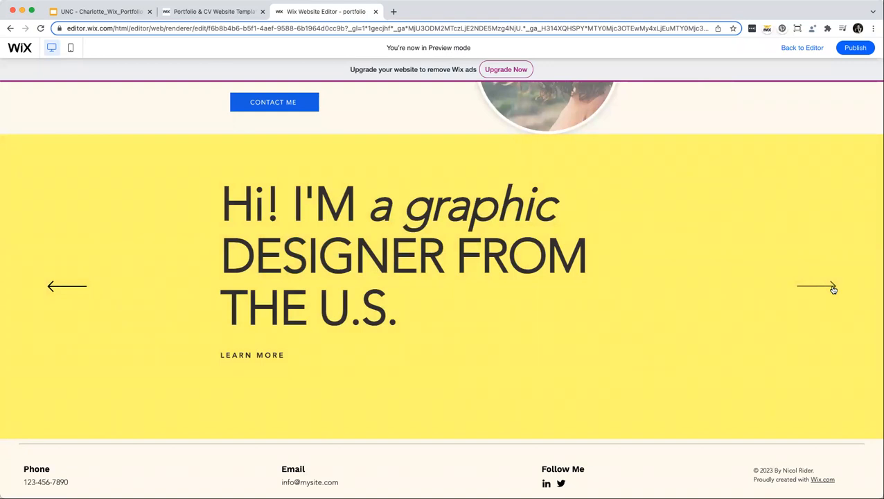
{"action": "left_click", "coordinate": [832, 289]}
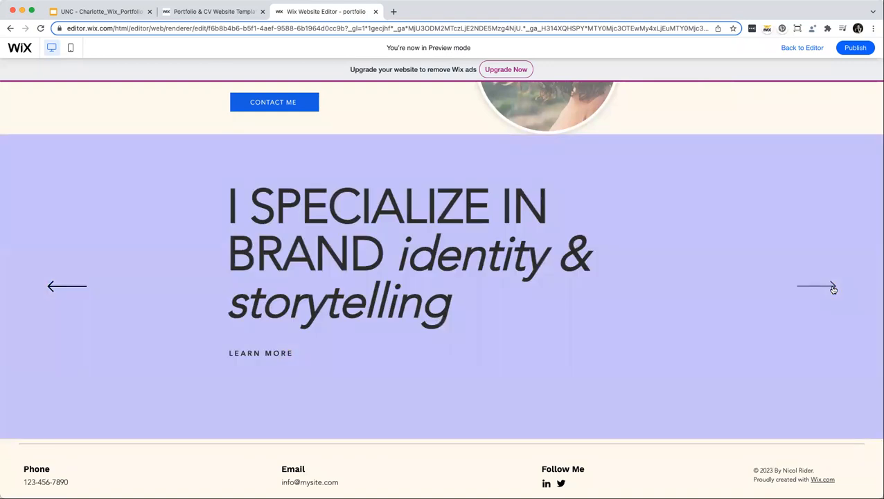
{"action": "left_click", "coordinate": [832, 288]}
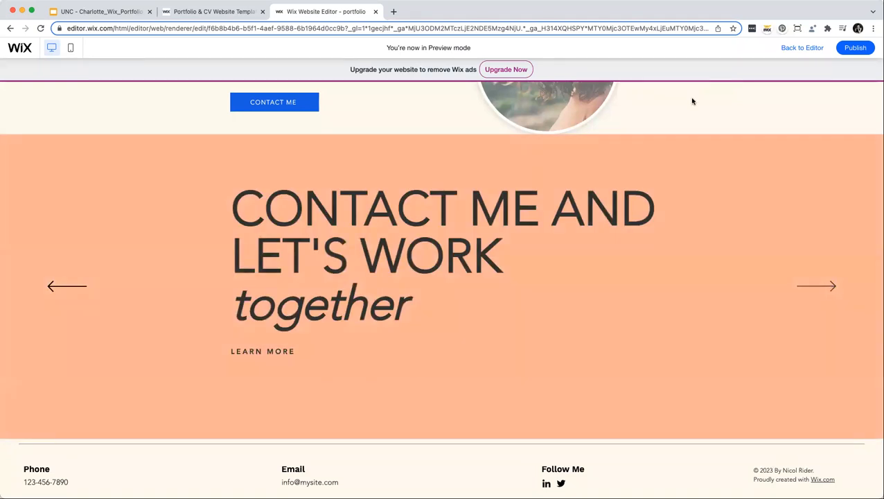
{"action": "left_click", "coordinate": [793, 49]}
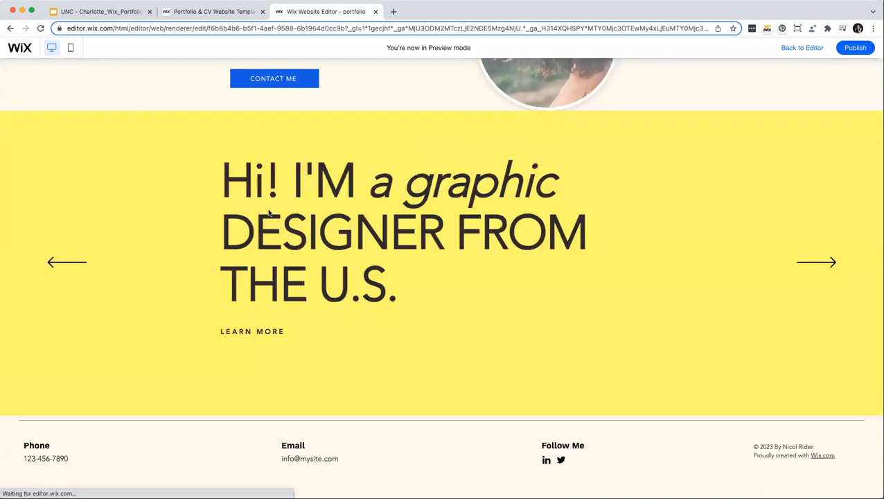
Give the slideshow's first slide a cloudy-sky background image.
{"action": "left_click", "coordinate": [325, 156]}
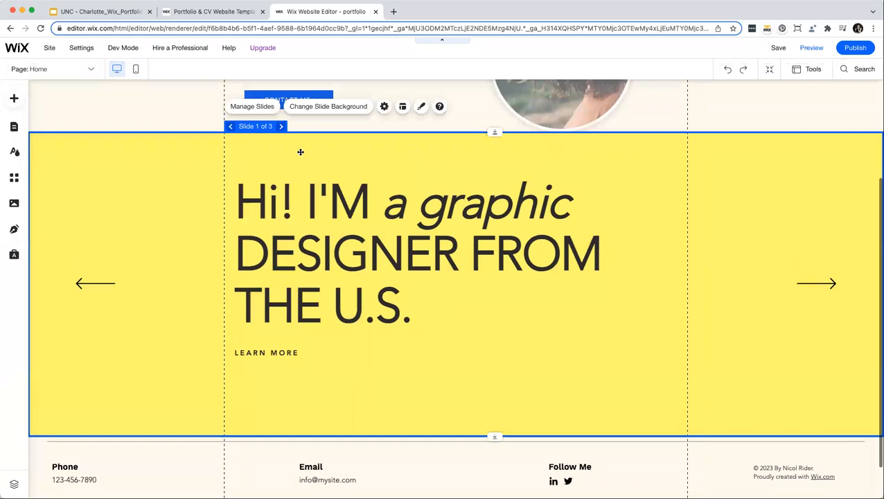
{"action": "left_click", "coordinate": [332, 107]}
{"action": "left_click", "coordinate": [154, 196]}
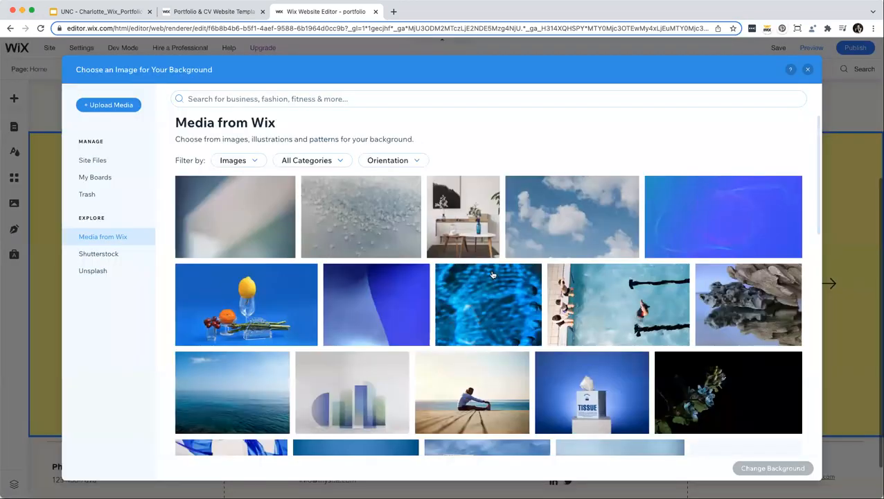
{"action": "scroll", "coordinate": [492, 274], "scroll_direction": "down", "scroll_amount": 2}
{"action": "left_click", "coordinate": [570, 173]}
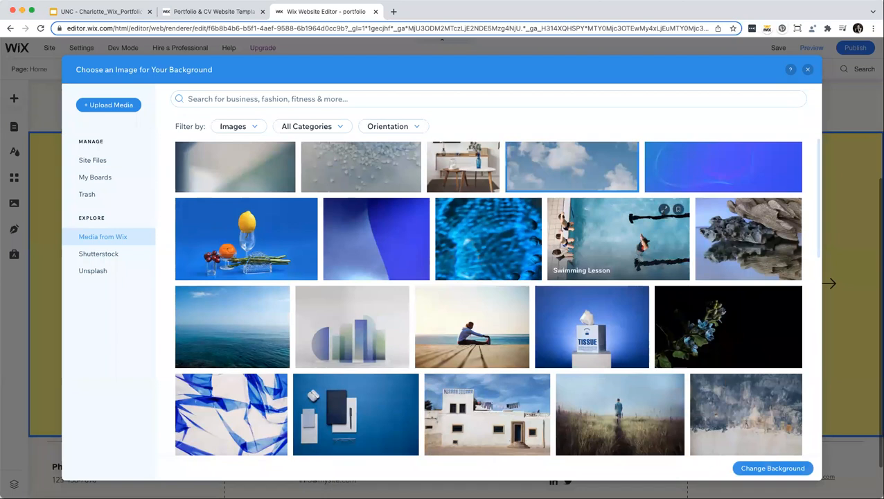
{"action": "left_click", "coordinate": [790, 470]}
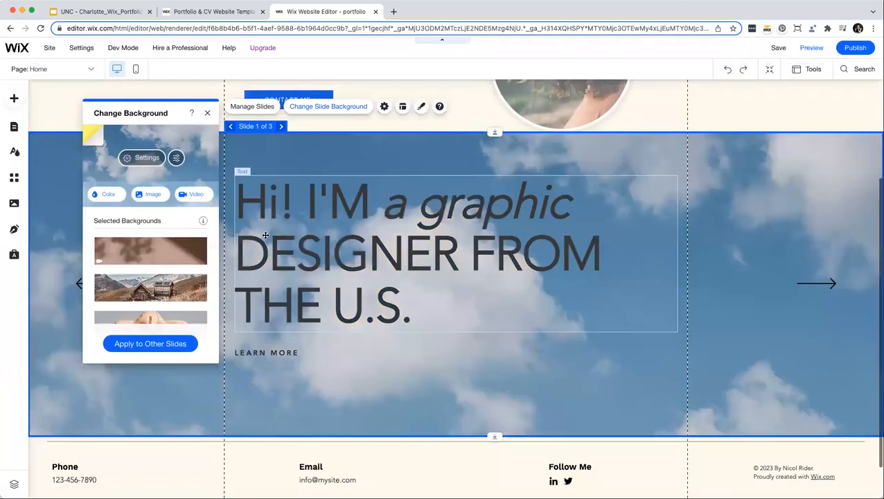
Review the slideshow's autoplay settings, then delete the whole slideshow strip.
{"action": "left_click", "coordinate": [383, 106]}
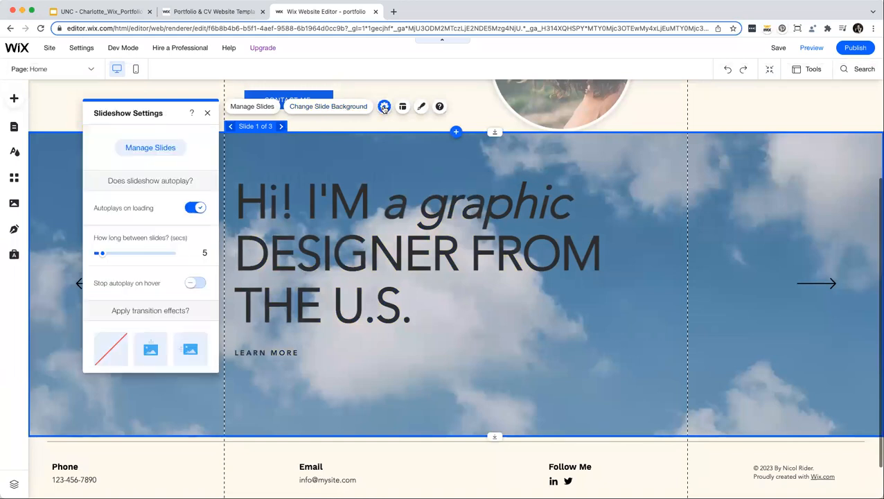
{"action": "scroll", "coordinate": [190, 208], "scroll_direction": "down", "scroll_amount": 2}
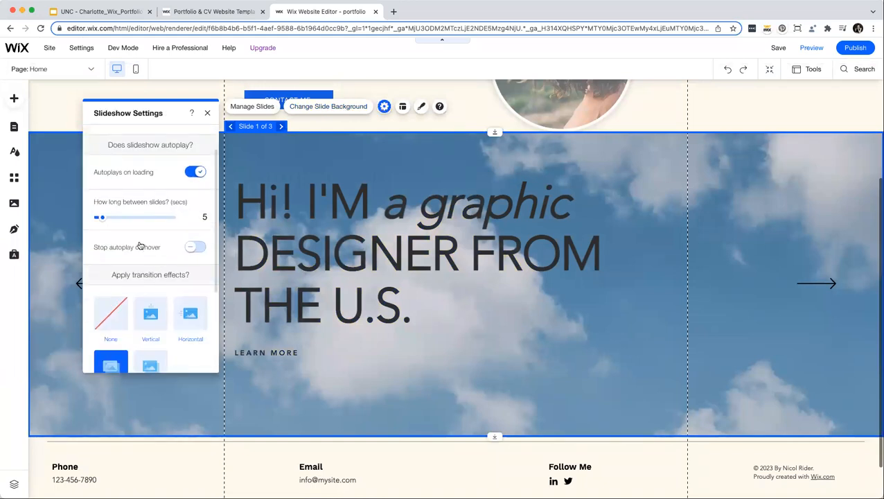
{"action": "scroll", "coordinate": [136, 239], "scroll_direction": "down", "scroll_amount": 1}
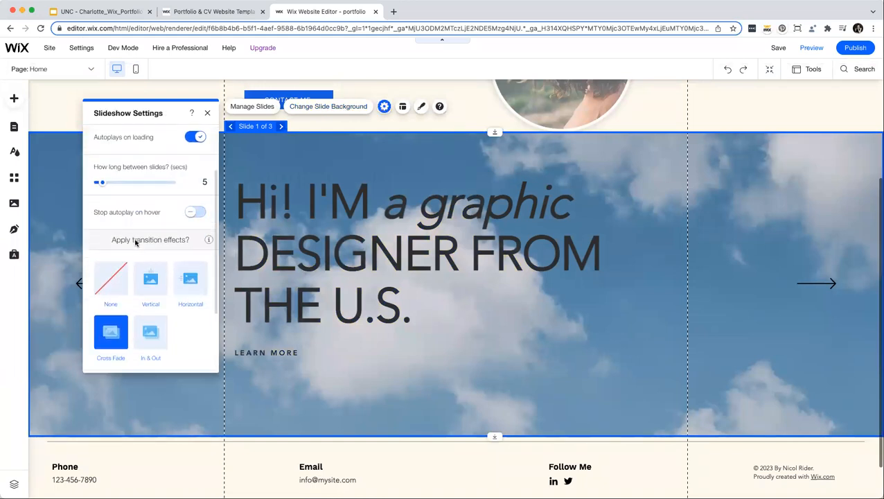
{"action": "scroll", "coordinate": [139, 250], "scroll_direction": "up", "scroll_amount": 3}
{"action": "left_click", "coordinate": [207, 112]}
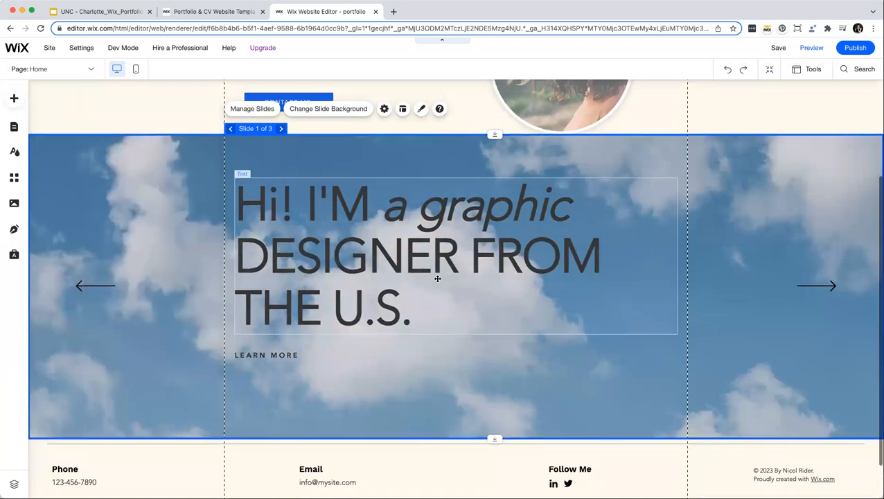
{"action": "scroll", "coordinate": [437, 279], "scroll_direction": "up", "scroll_amount": 2}
{"action": "scroll", "coordinate": [437, 278], "scroll_direction": "up", "scroll_amount": 2}
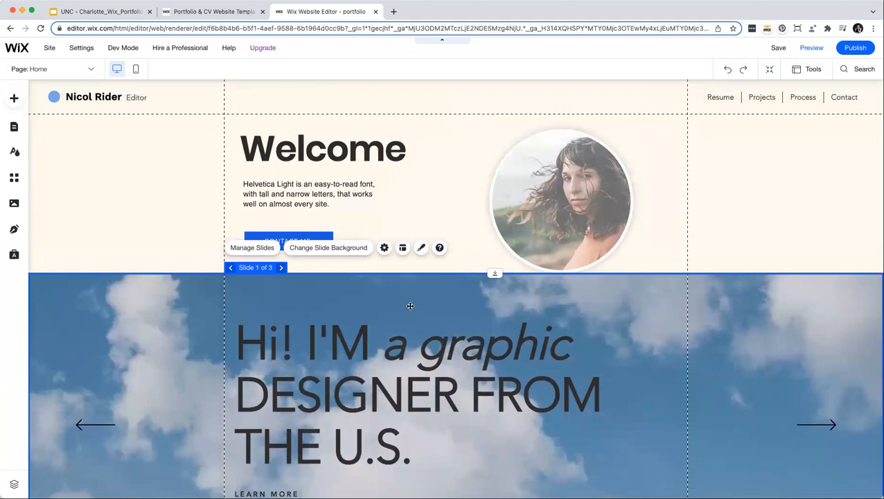
{"action": "key", "text": "Delete"}
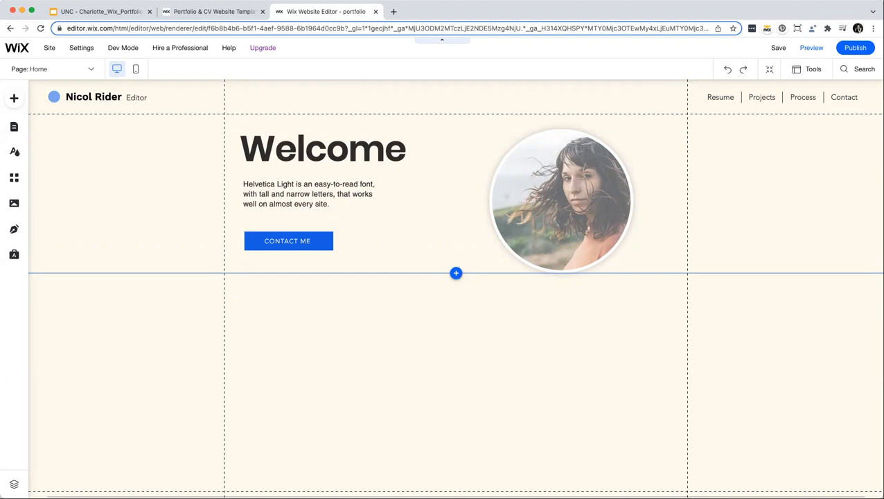
In Manage Menu, put Projects before Process and nest Process as a Projects subpage.
{"action": "left_click", "coordinate": [752, 100]}
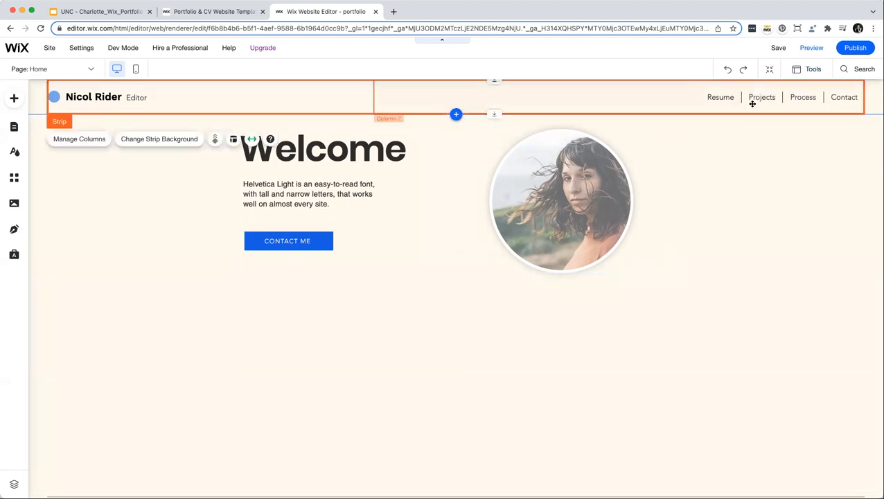
{"action": "left_click", "coordinate": [751, 98]}
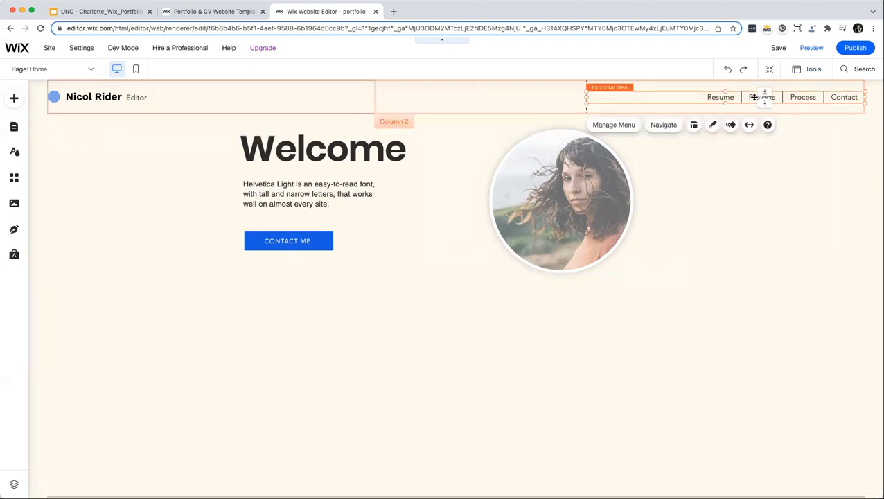
{"action": "left_click", "coordinate": [622, 128]}
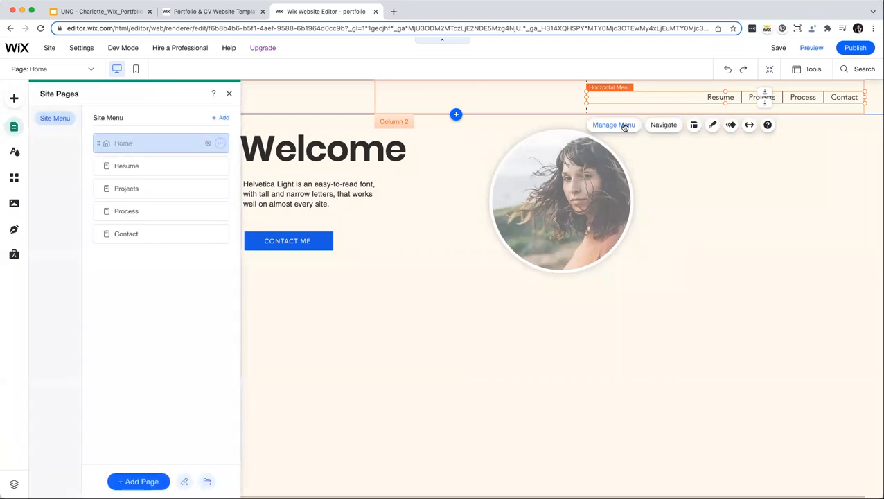
{"action": "left_click_drag", "start_coordinate": [99, 188], "coordinate": [100, 208]}
{"action": "left_click", "coordinate": [100, 209]}
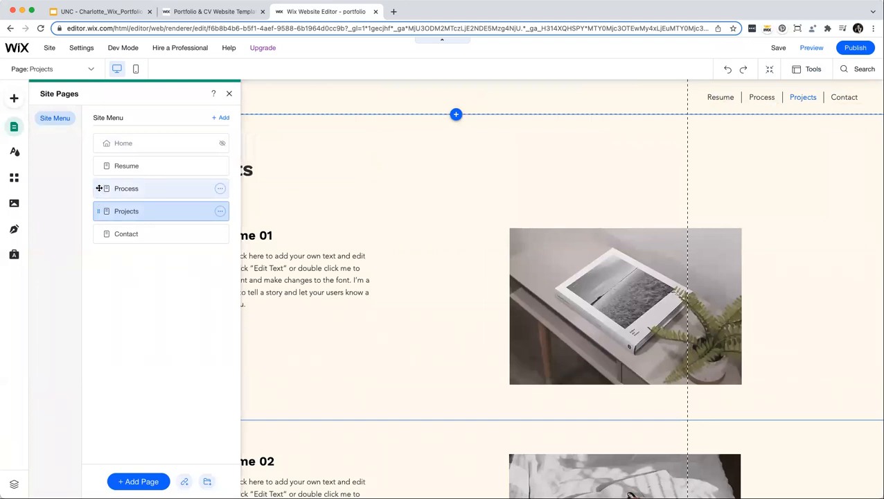
{"action": "left_click_drag", "start_coordinate": [98, 188], "coordinate": [121, 206]}
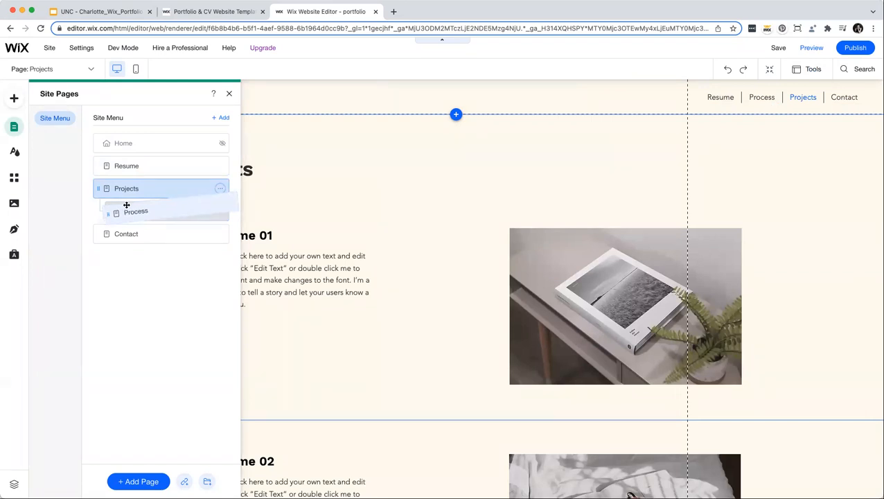
{"action": "left_click_drag", "start_coordinate": [127, 205], "coordinate": [100, 200]}
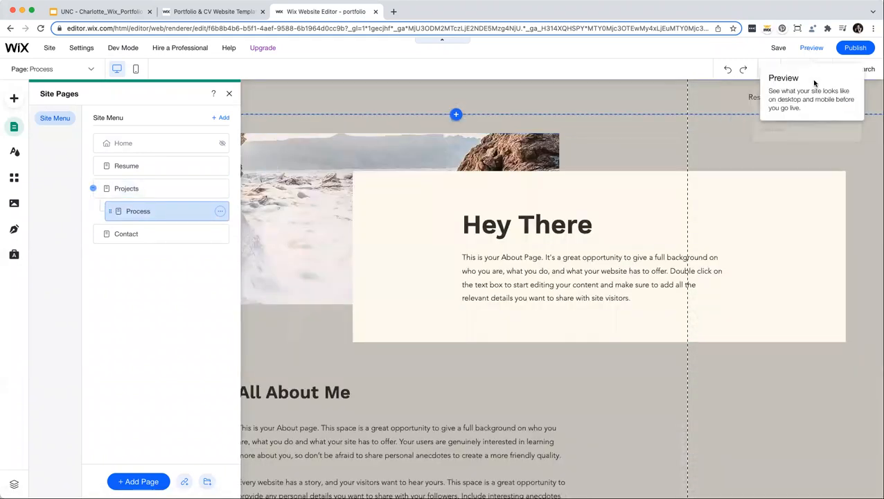
Confirm in preview that Process drops down under Projects, then edit the Home page.
{"action": "left_click", "coordinate": [795, 109]}
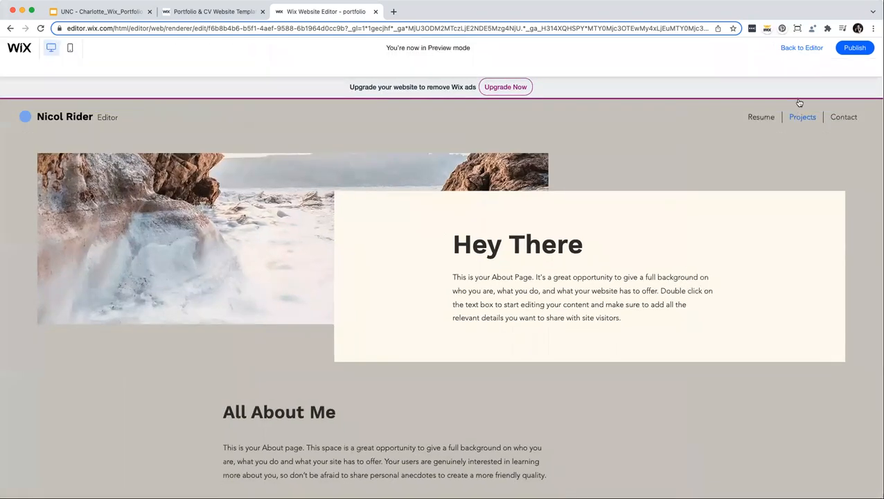
{"action": "mouse_move", "coordinate": [795, 102]}
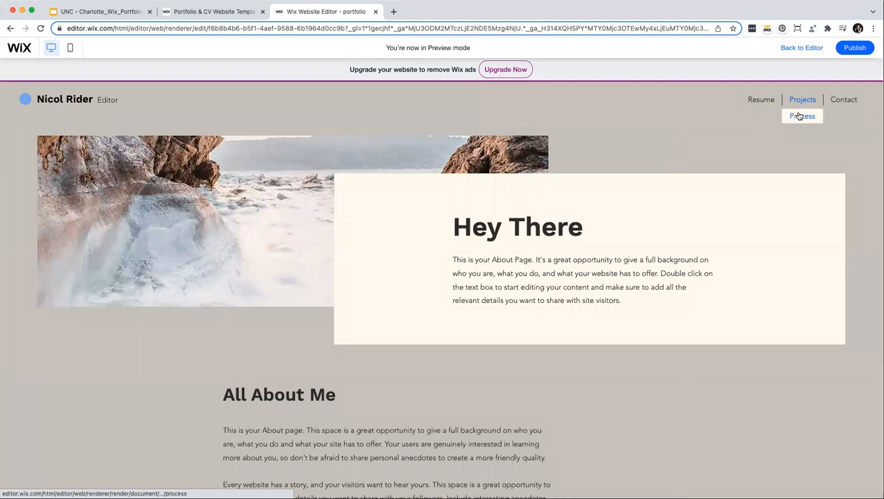
{"action": "left_click", "coordinate": [802, 50]}
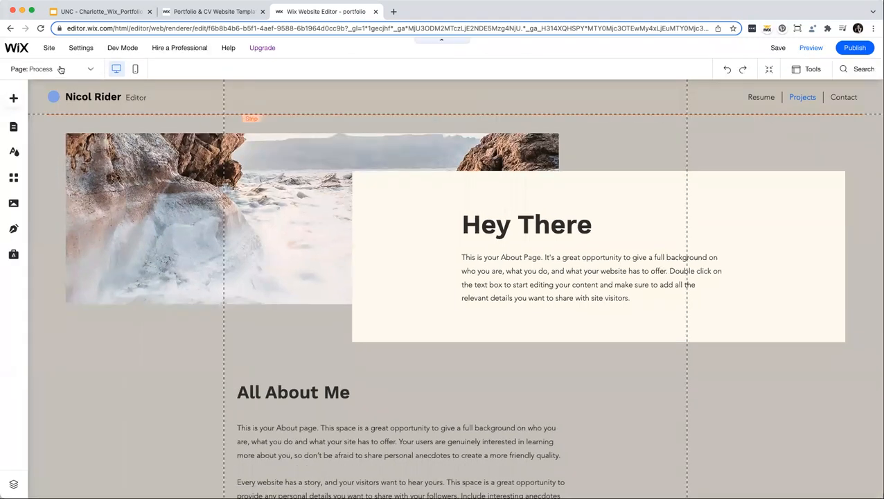
{"action": "left_click", "coordinate": [61, 69]}
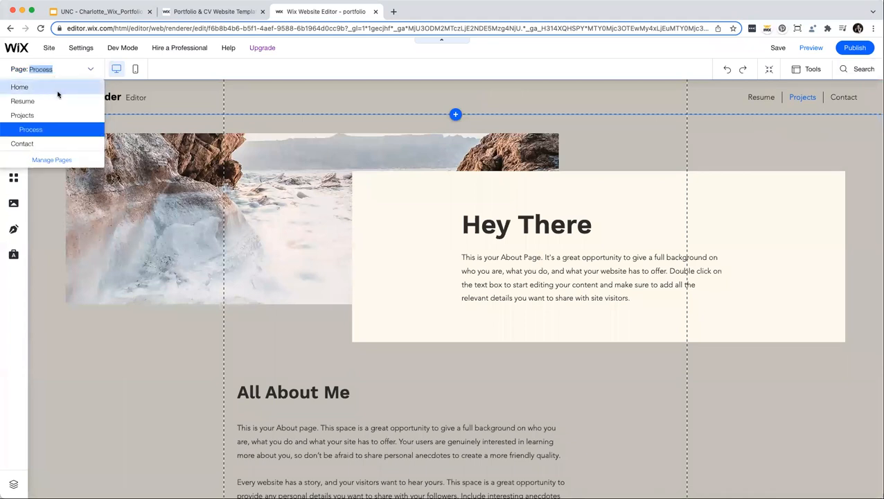
{"action": "left_click", "coordinate": [21, 87]}
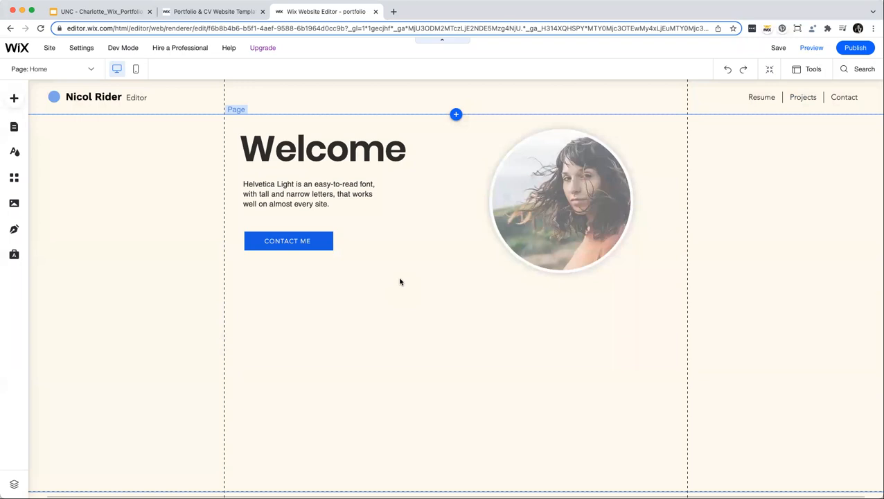
In the mobile layout, move the circular photo below the Contact Me button.
{"action": "left_click", "coordinate": [135, 71]}
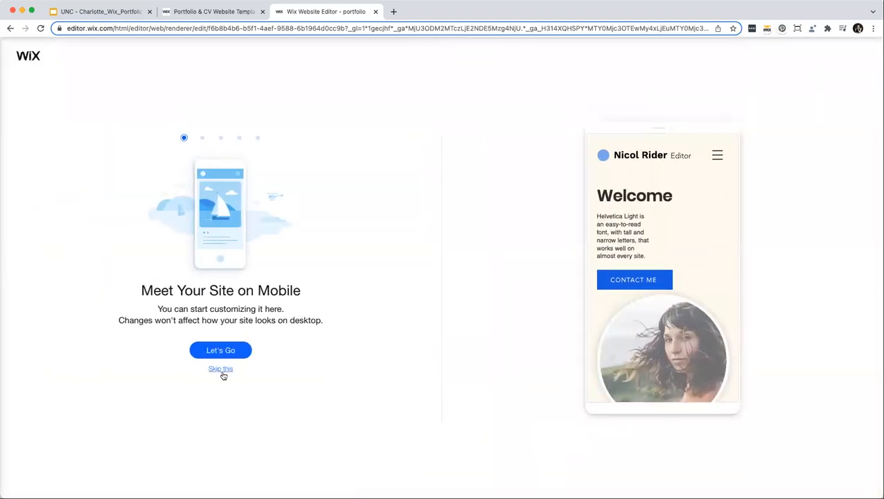
{"action": "left_click", "coordinate": [222, 370]}
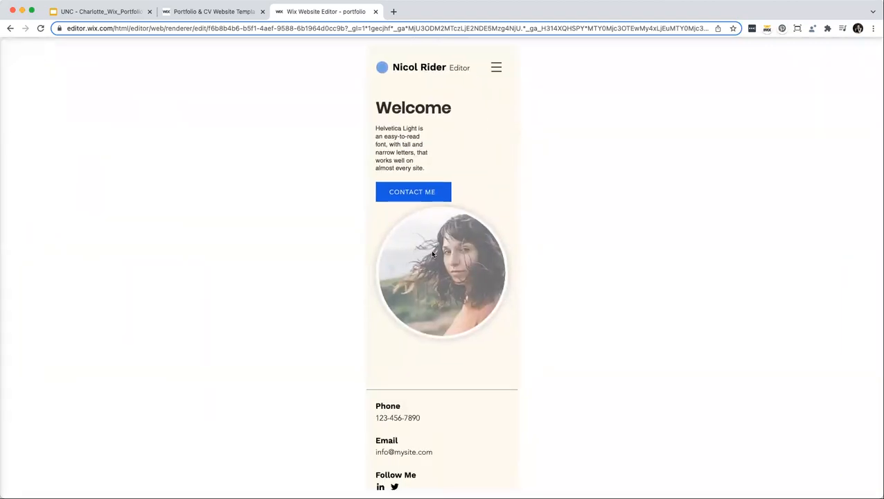
{"action": "left_click_drag", "start_coordinate": [431, 280], "coordinate": [430, 308]}
Widen the Welcome body text, enlarge its font two steps, then return to desktop.
{"action": "left_click", "coordinate": [431, 198]}
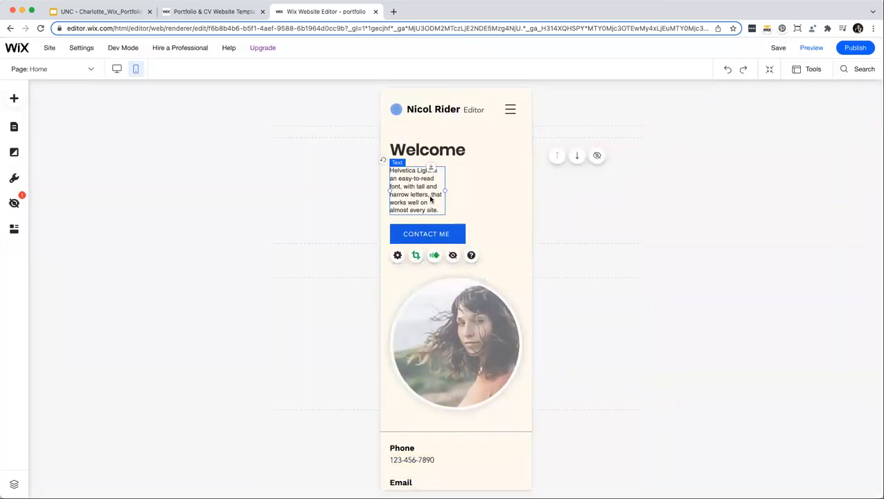
{"action": "left_click_drag", "start_coordinate": [446, 190], "coordinate": [424, 228]}
{"action": "left_click", "coordinate": [423, 179]}
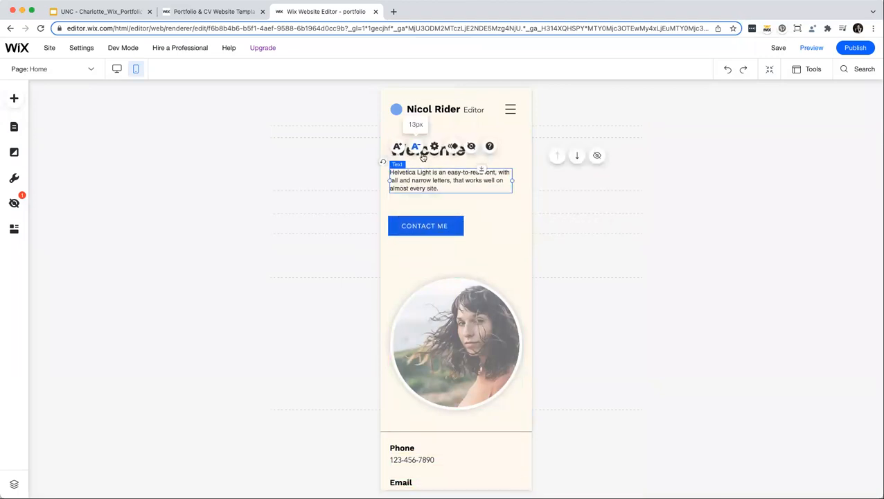
{"action": "left_click", "coordinate": [397, 149]}
{"action": "left_click", "coordinate": [396, 149]}
{"action": "mouse_move", "coordinate": [399, 224]}
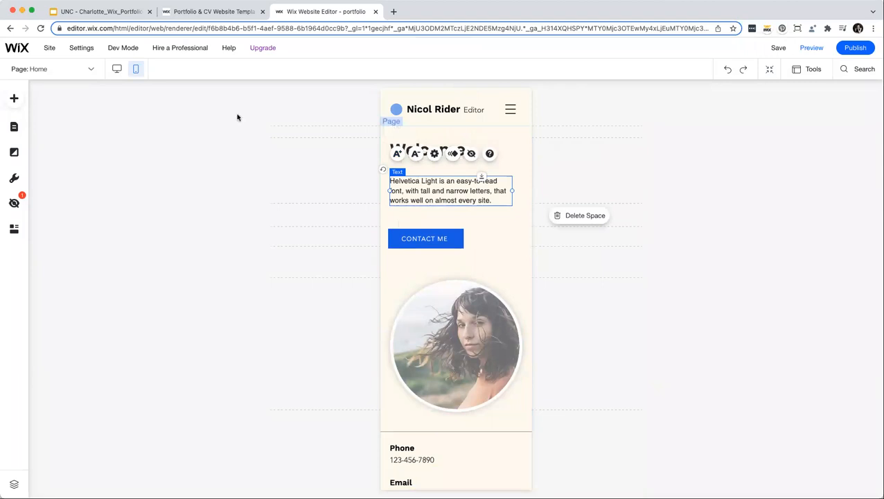
{"action": "left_click", "coordinate": [113, 70]}
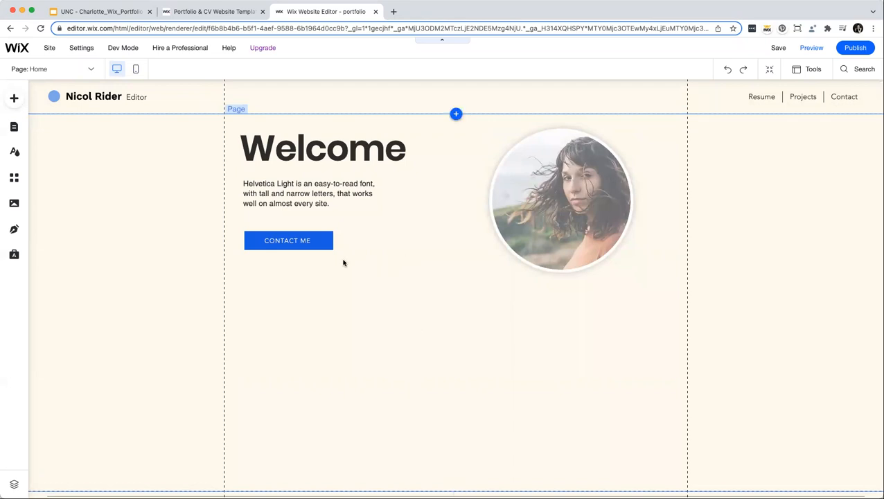
Reposition the Contact Me button and shift the circular photo slightly right.
{"action": "left_click", "coordinate": [325, 242]}
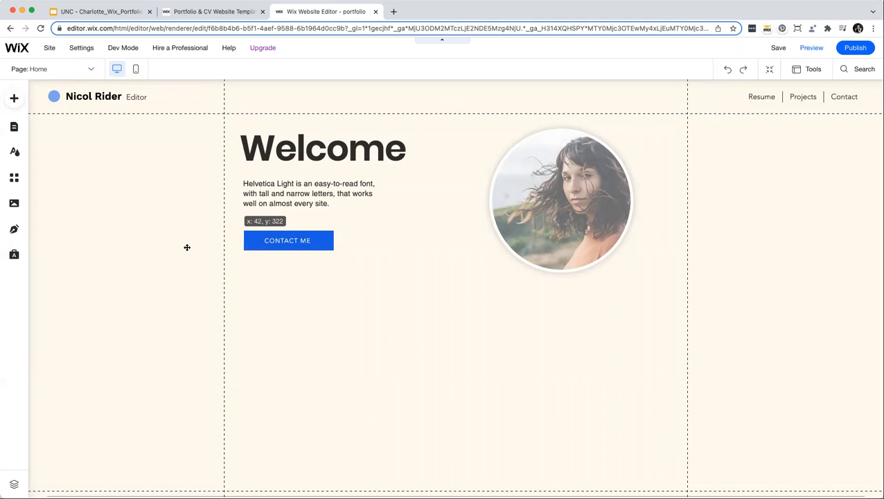
{"action": "left_click_drag", "start_coordinate": [186, 247], "coordinate": [318, 249]}
{"action": "mouse_move", "coordinate": [584, 234]}
{"action": "left_mouse_down"}
{"action": "mouse_move", "coordinate": [735, 233]}
{"action": "mouse_move", "coordinate": [563, 233]}
{"action": "mouse_move", "coordinate": [590, 220]}
{"action": "left_mouse_up"}
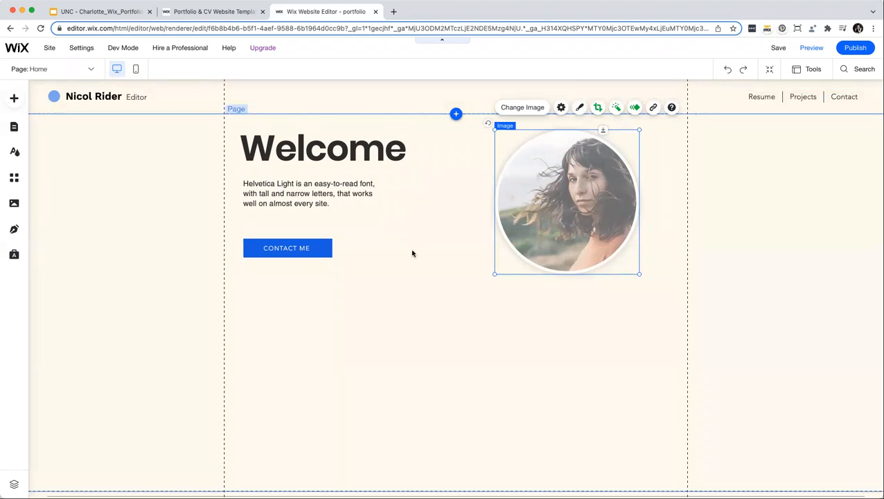
Drag a hover repeater from the Add panel's List elements to just below the Welcome section.
{"action": "left_click", "coordinate": [10, 98]}
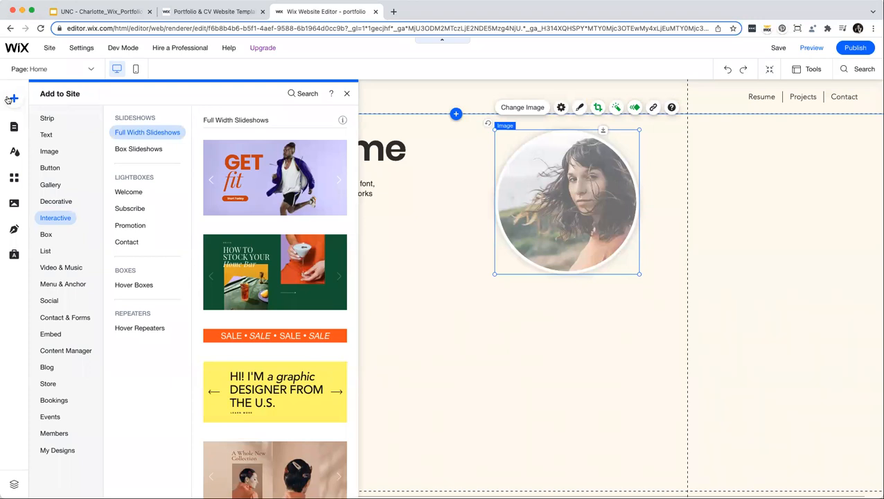
{"action": "left_click", "coordinate": [44, 252]}
{"action": "scroll", "coordinate": [221, 266], "scroll_direction": "down", "scroll_amount": 3}
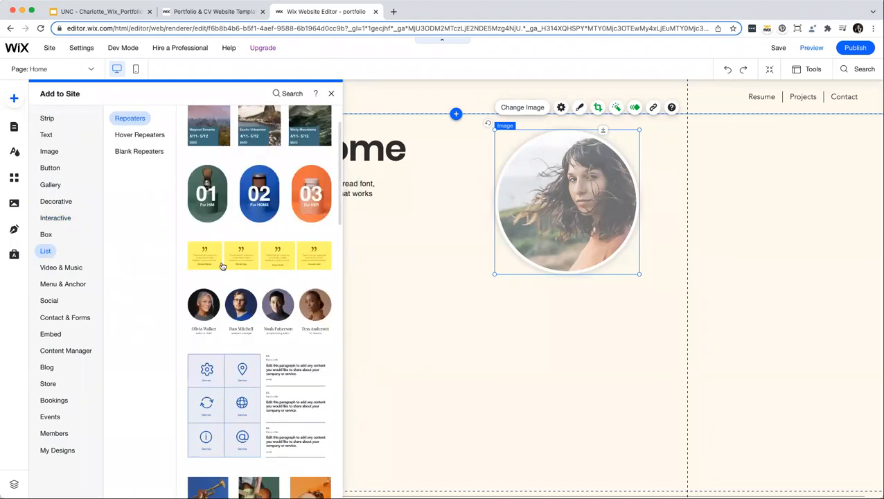
{"action": "scroll", "coordinate": [221, 265], "scroll_direction": "down", "scroll_amount": 10}
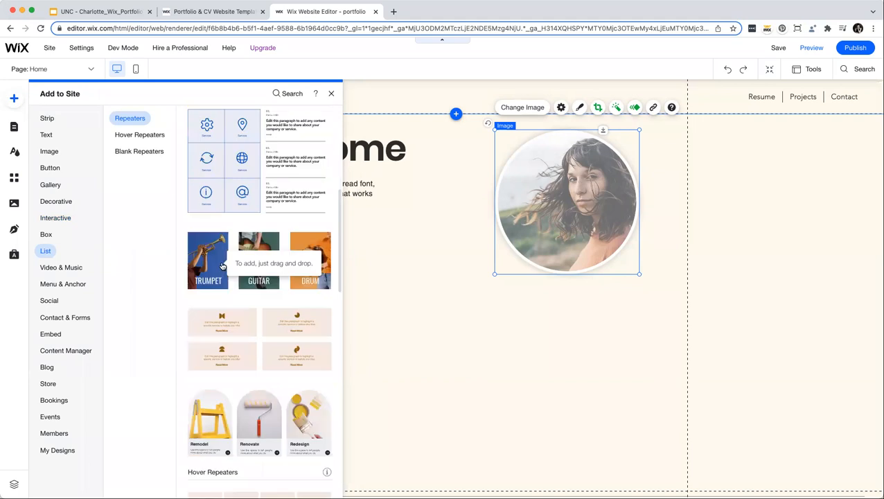
{"action": "scroll", "coordinate": [221, 265], "scroll_direction": "down", "scroll_amount": 12}
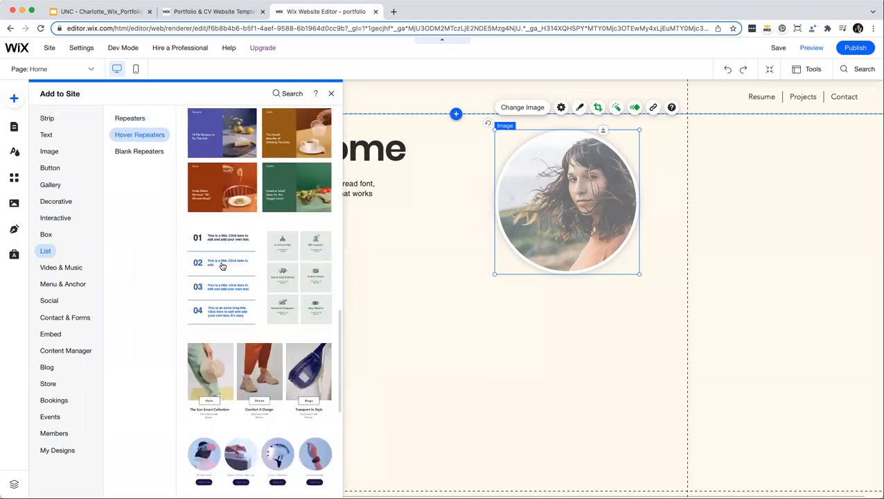
{"action": "scroll", "coordinate": [222, 266], "scroll_direction": "down", "scroll_amount": 2}
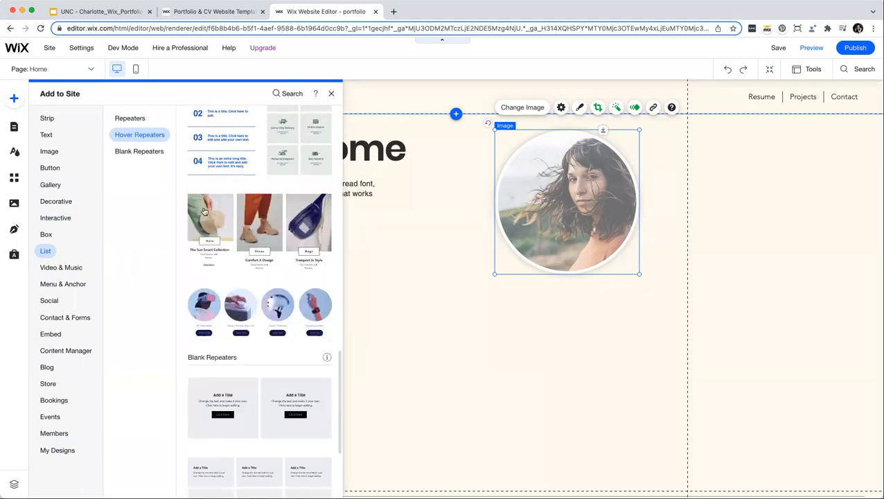
{"action": "left_click_drag", "start_coordinate": [204, 211], "coordinate": [276, 370]}
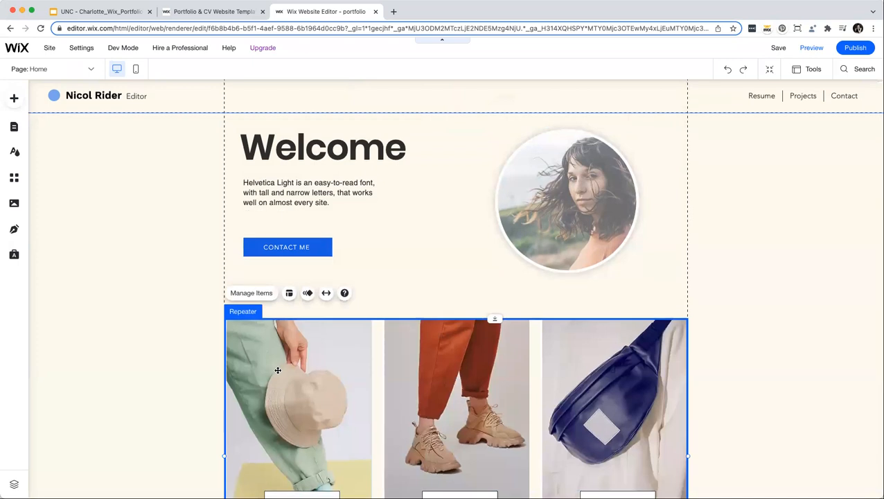
Inspect the Hats and Shoes cards, then select and delete the whole product repeater.
{"action": "scroll", "coordinate": [278, 371], "scroll_direction": "down", "scroll_amount": 2}
{"action": "scroll", "coordinate": [278, 371], "scroll_direction": "down", "scroll_amount": 2}
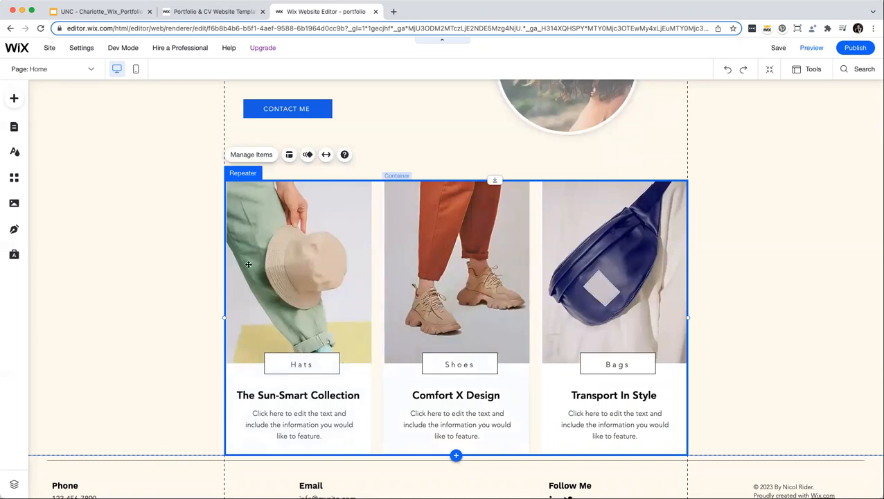
{"action": "left_click", "coordinate": [357, 420]}
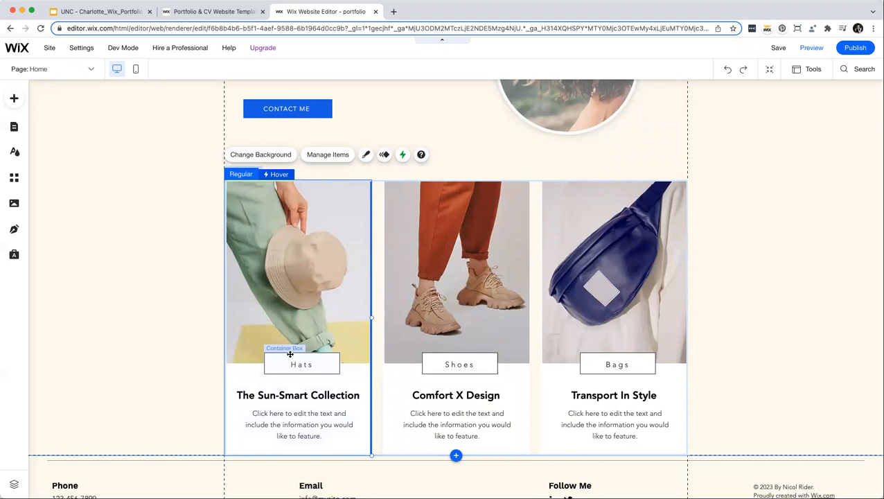
{"action": "left_click", "coordinate": [457, 290]}
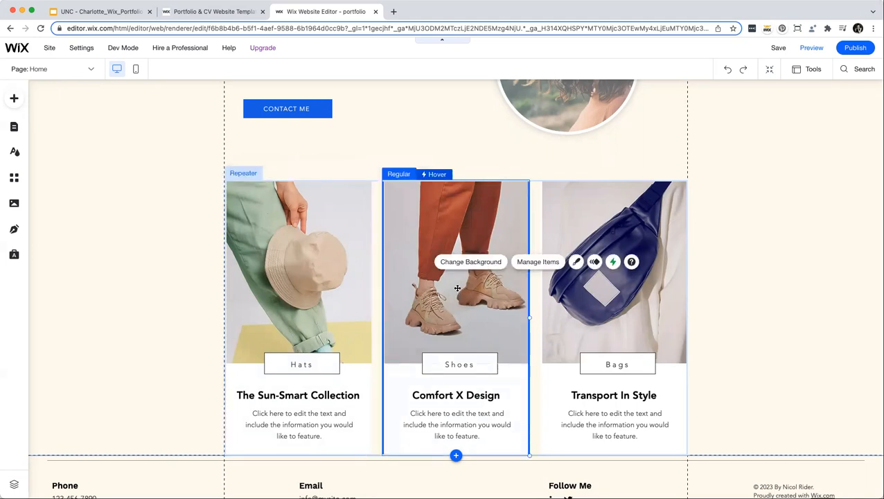
{"action": "left_click", "coordinate": [257, 160]}
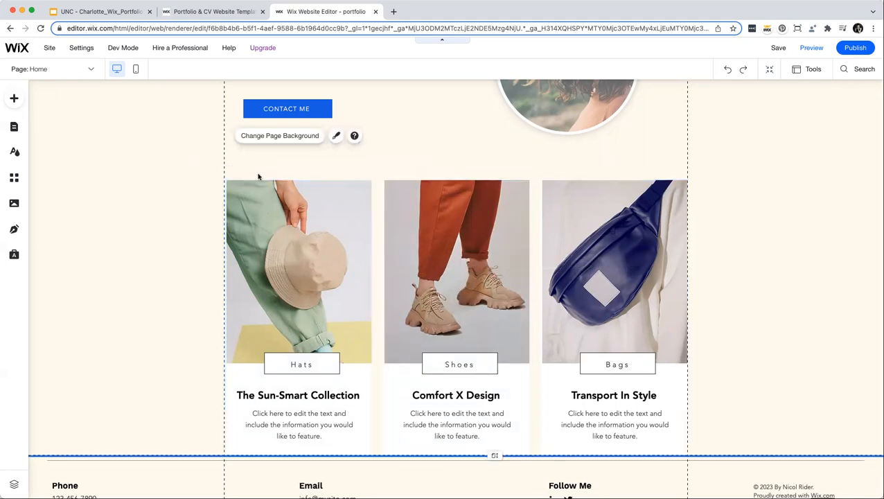
{"action": "left_click", "coordinate": [261, 183]}
{"action": "scroll", "coordinate": [272, 192], "scroll_direction": "up", "scroll_amount": 5}
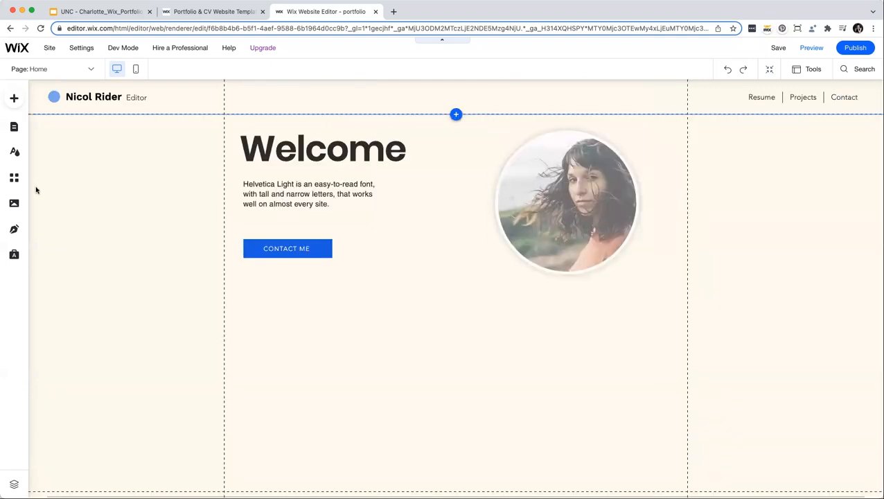
Drag a black Social Bar from the Social elements onto the page.
{"action": "left_click", "coordinate": [13, 99]}
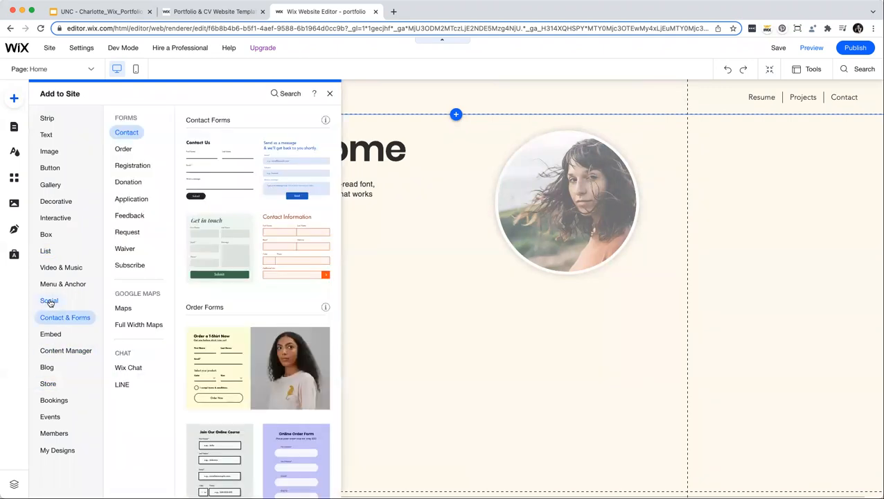
{"action": "mouse_move", "coordinate": [48, 300]}
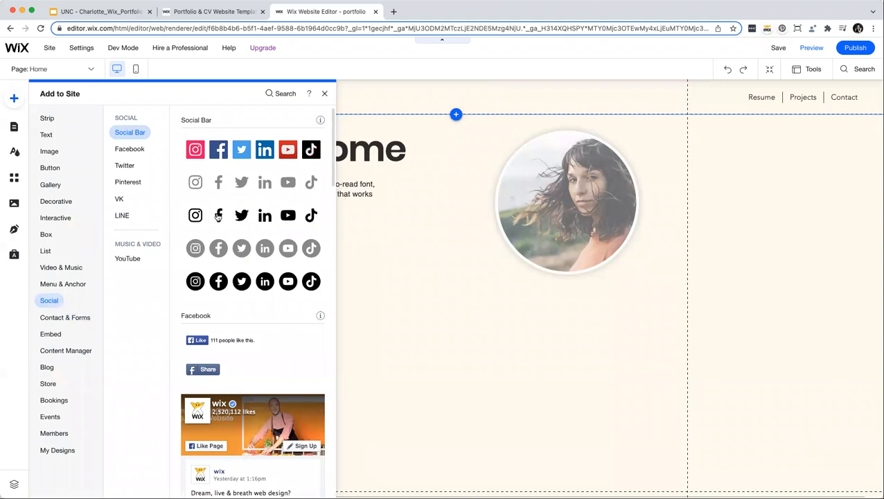
{"action": "left_click_drag", "start_coordinate": [219, 216], "coordinate": [288, 282]}
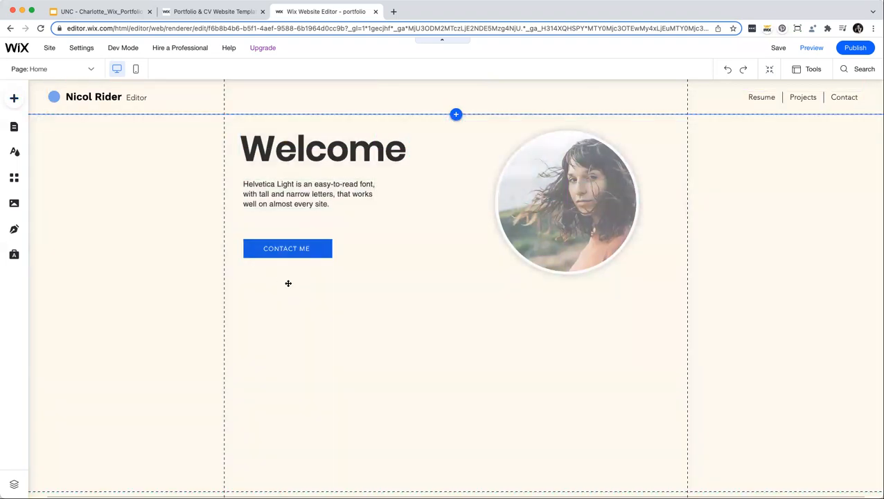
Delete the Facebook, YouTube and TikTok links, keeping only Instagram, Twitter and LinkedIn.
{"action": "left_click", "coordinate": [277, 250]}
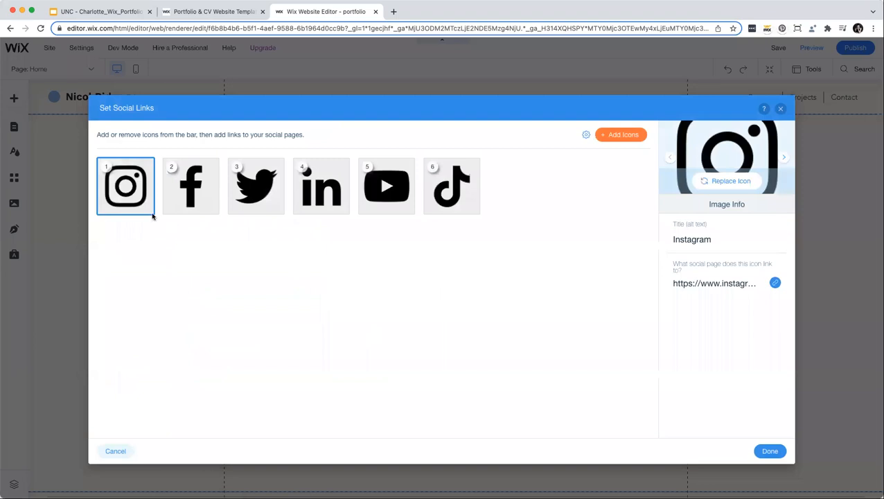
{"action": "left_click", "coordinate": [211, 211]}
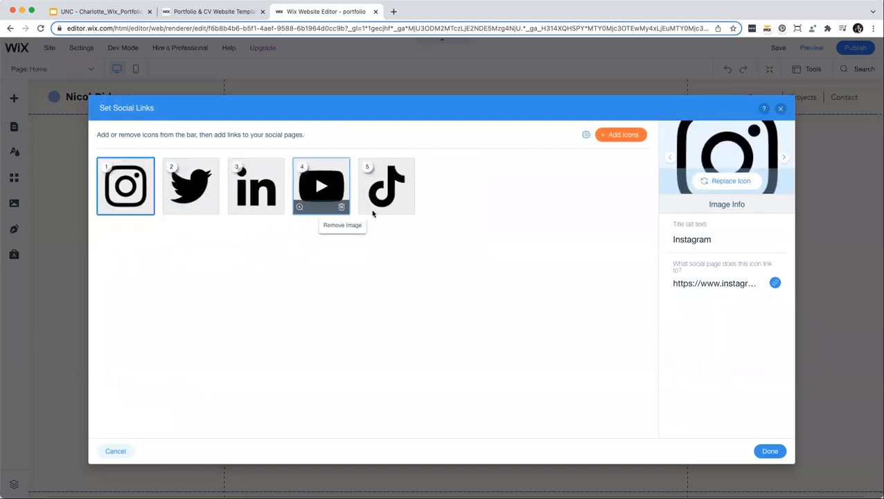
{"action": "left_click", "coordinate": [342, 211]}
{"action": "left_click", "coordinate": [342, 210]}
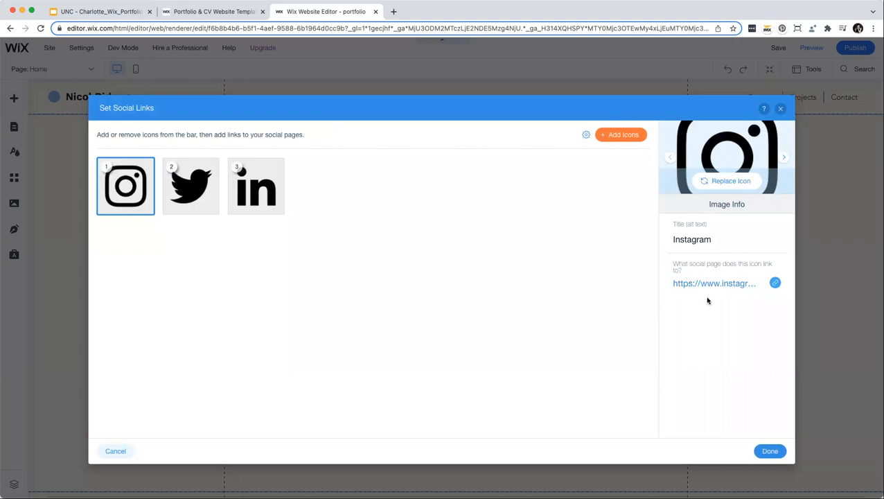
{"action": "left_click", "coordinate": [770, 451]}
{"action": "left_click", "coordinate": [312, 357]}
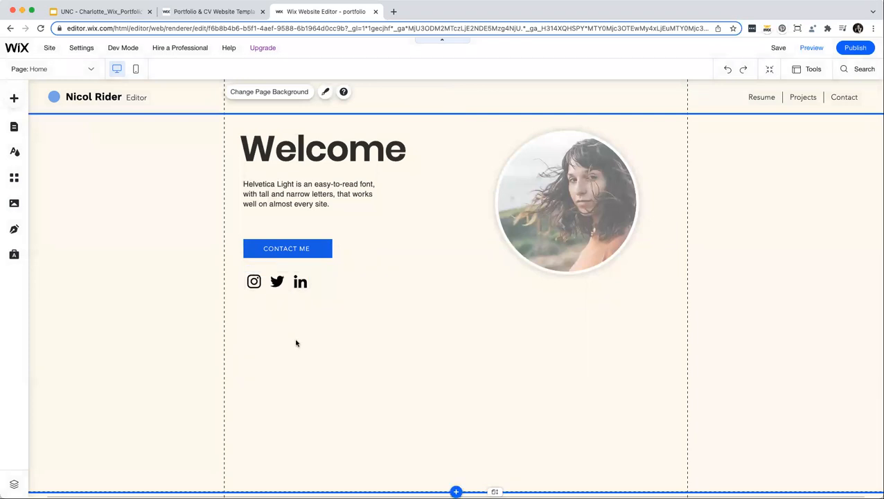
Browse the Decorative element categories from basic shapes through to Logos & Badges.
{"action": "left_click", "coordinate": [13, 97]}
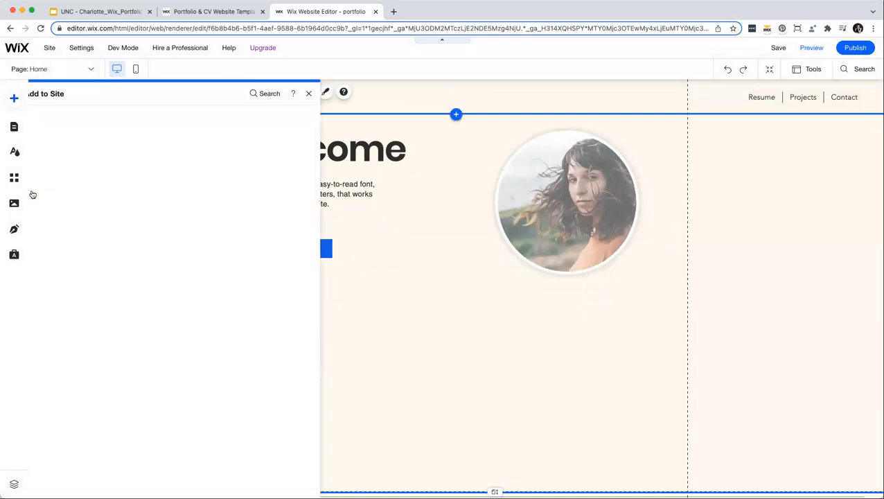
{"action": "left_click", "coordinate": [49, 202]}
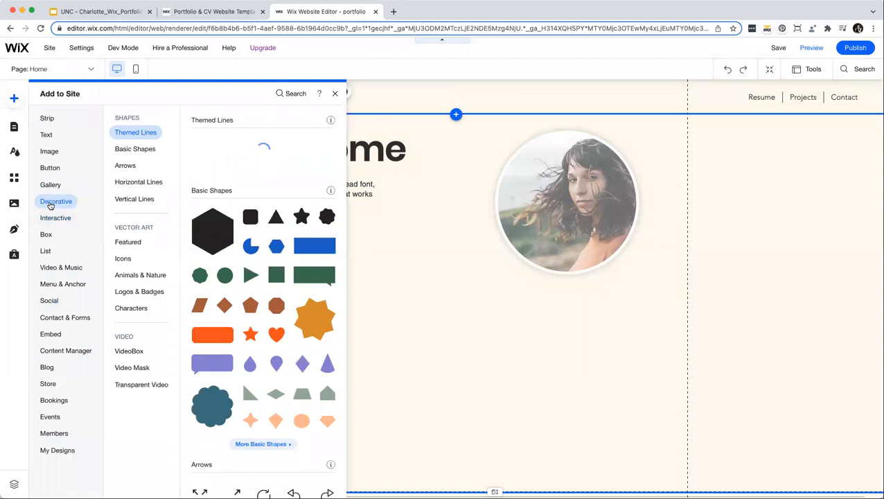
{"action": "left_click", "coordinate": [125, 148]}
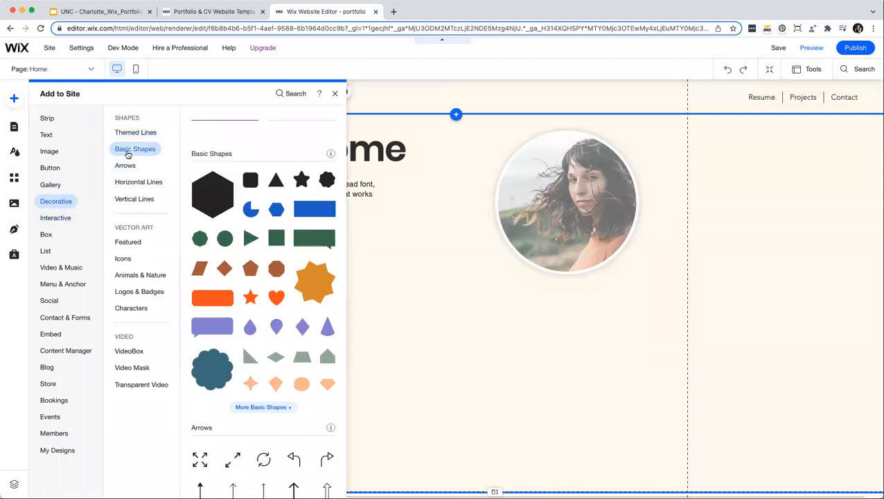
{"action": "left_click", "coordinate": [126, 168]}
{"action": "left_click", "coordinate": [128, 181]}
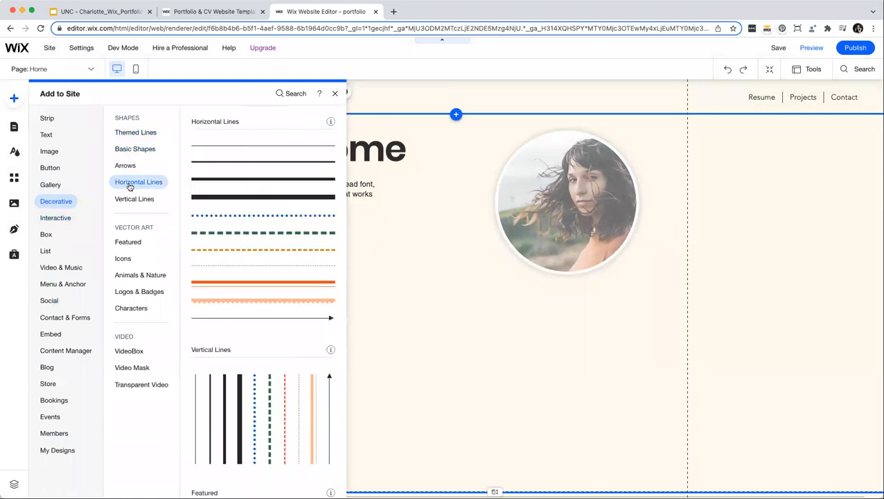
{"action": "left_click", "coordinate": [134, 200]}
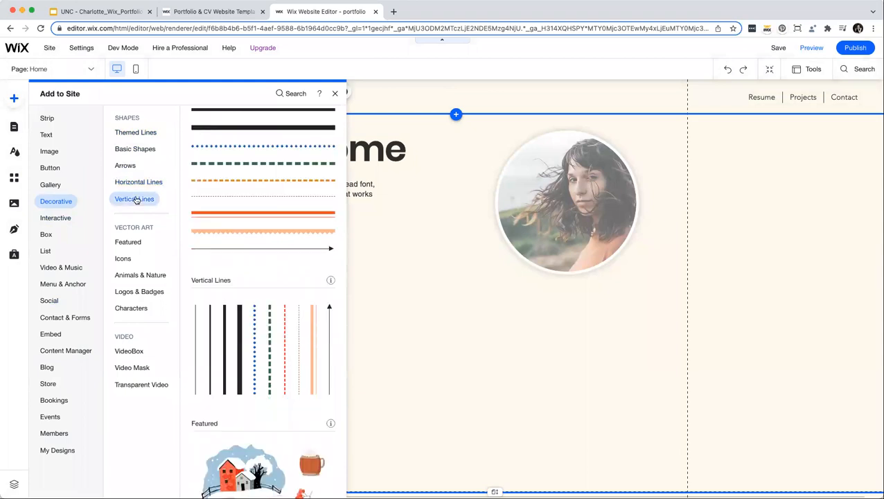
{"action": "left_click", "coordinate": [123, 259]}
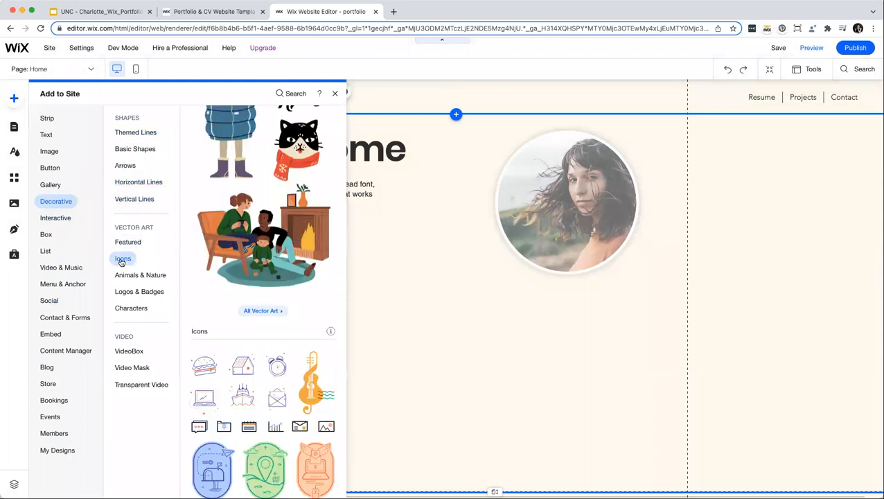
{"action": "left_click", "coordinate": [130, 308]}
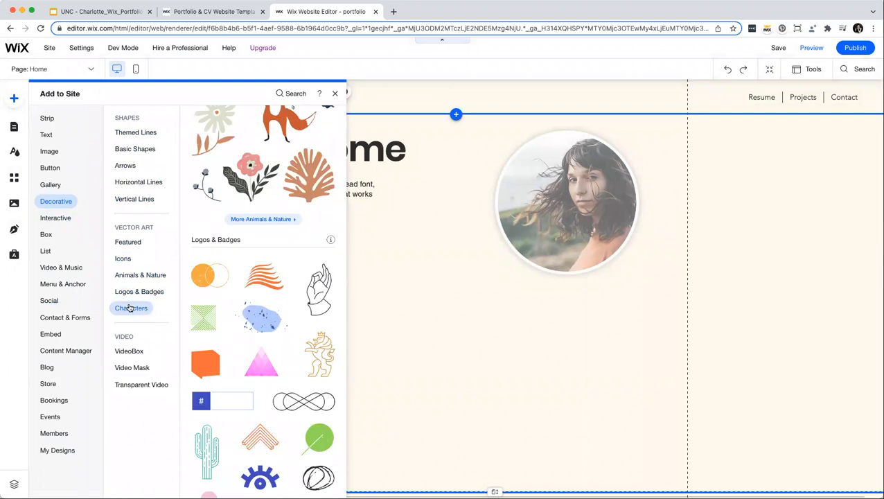
{"action": "left_click", "coordinate": [130, 292]}
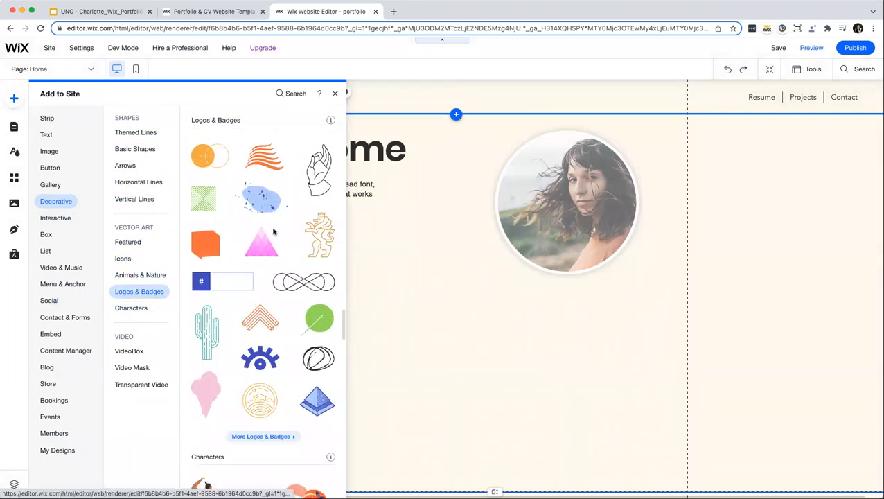
Place the blue eye logo, shrink it to about 82x50 px, and move it beside Welcome.
{"action": "left_click_drag", "start_coordinate": [441, 306], "coordinate": [456, 312]}
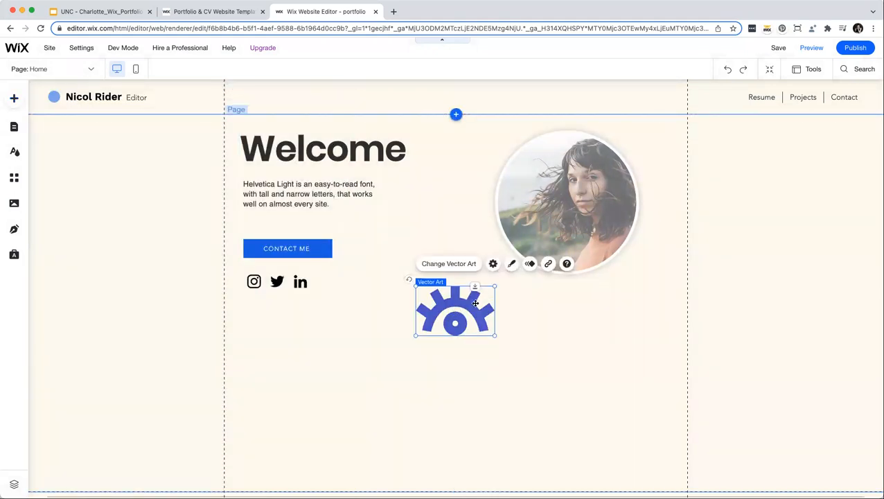
{"action": "left_click_drag", "start_coordinate": [493, 286], "coordinate": [471, 300]}
{"action": "left_click_drag", "start_coordinate": [446, 269], "coordinate": [446, 99]}
Recolour the eye logo's fill to the darker theme blue in its Design settings.
{"action": "left_click", "coordinate": [510, 108]}
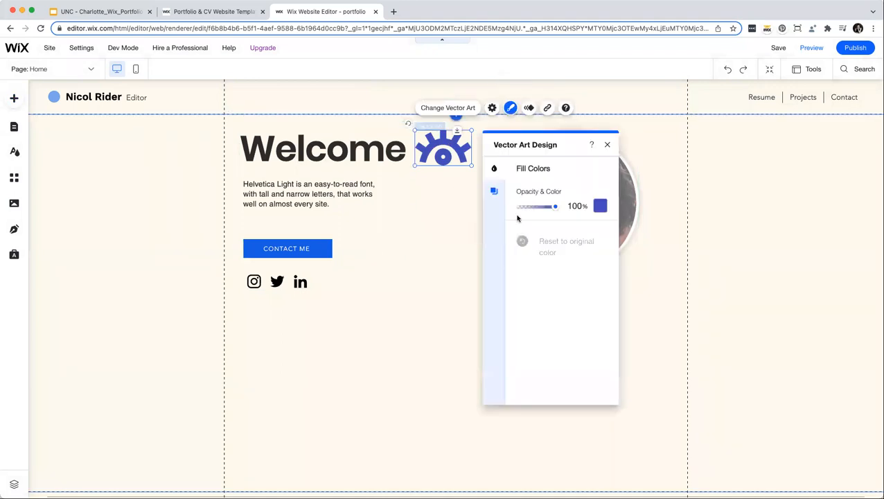
{"action": "left_click", "coordinate": [600, 206]}
{"action": "left_click", "coordinate": [442, 252]}
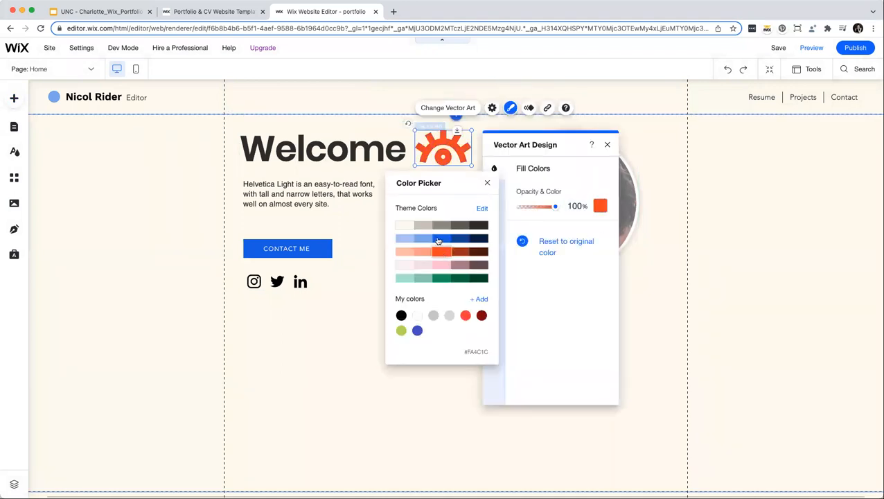
{"action": "left_click", "coordinate": [418, 240]}
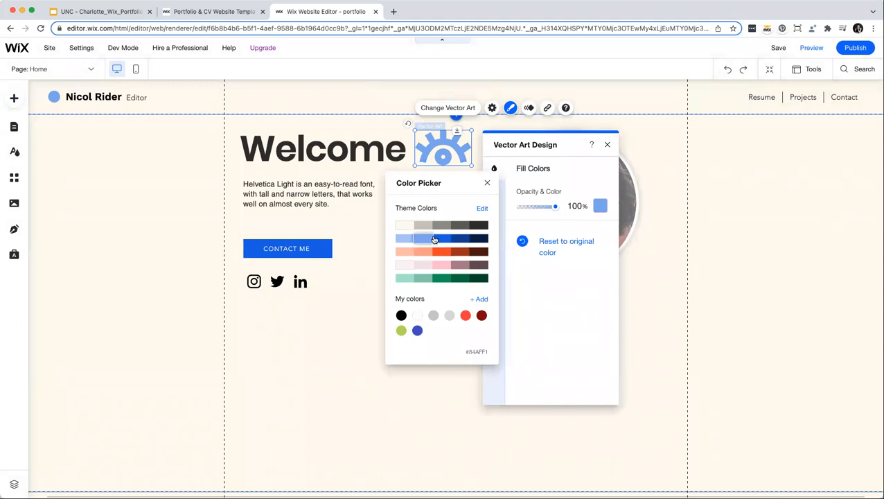
{"action": "left_click", "coordinate": [441, 238]}
{"action": "left_click", "coordinate": [500, 174]}
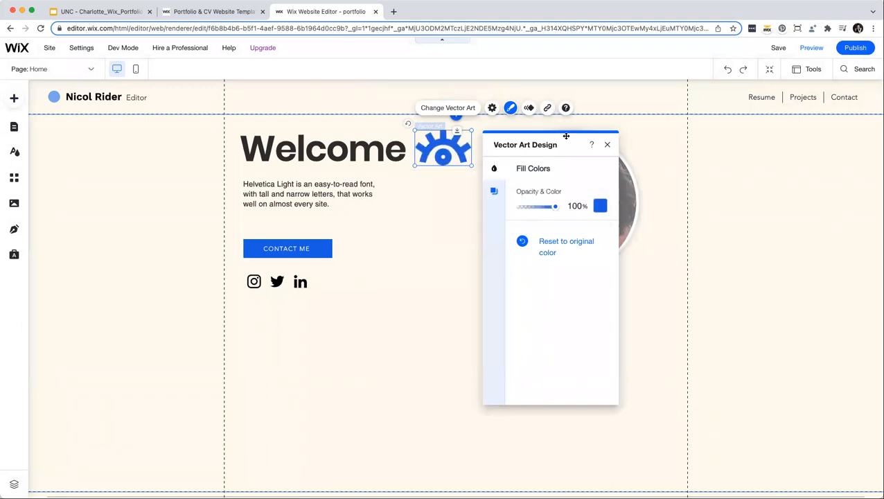
{"action": "left_click", "coordinate": [607, 144]}
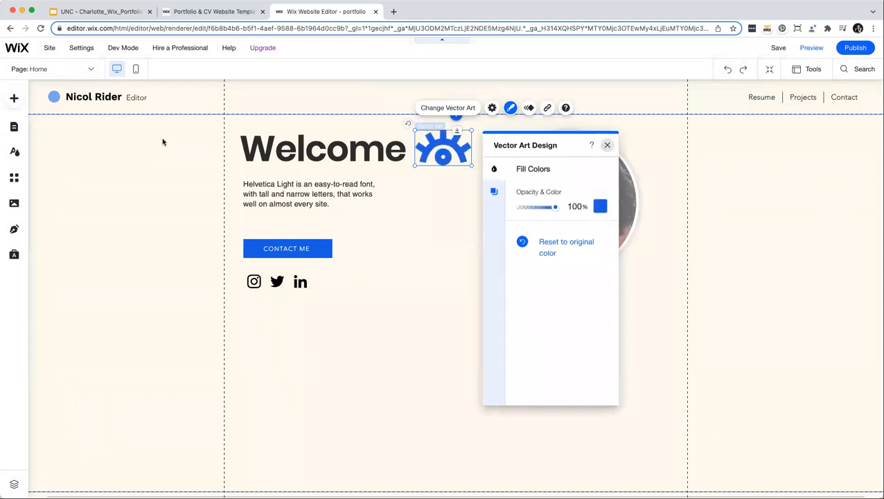
{"action": "left_click", "coordinate": [14, 99]}
Browse the Video & Music elements and Wix Music players down to the related apps.
{"action": "left_click", "coordinate": [65, 268]}
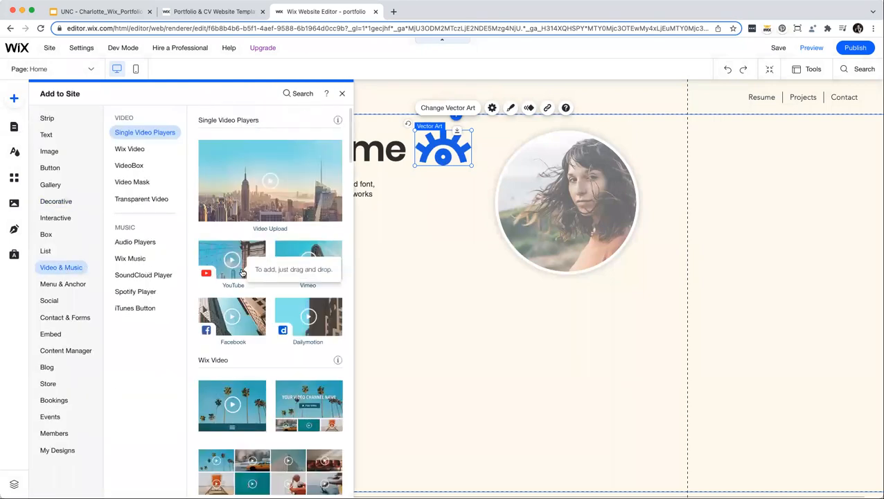
{"action": "scroll", "coordinate": [251, 276], "scroll_direction": "down", "scroll_amount": 3}
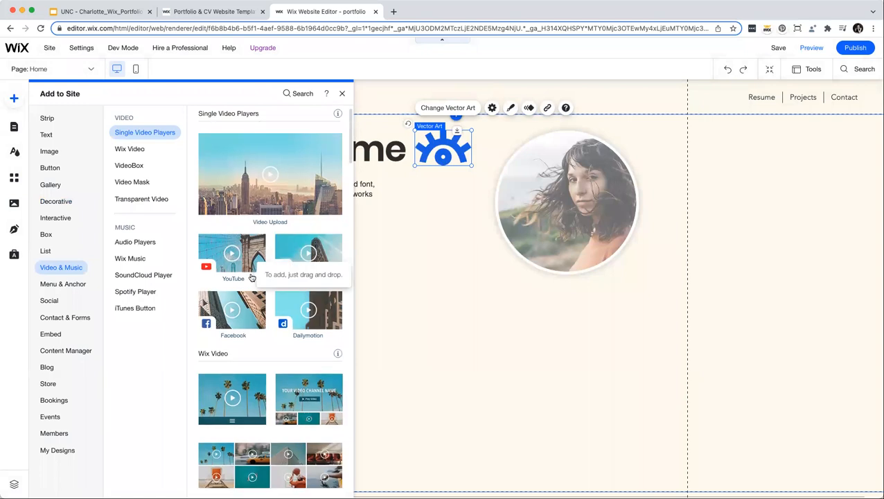
{"action": "scroll", "coordinate": [252, 276], "scroll_direction": "down", "scroll_amount": 3}
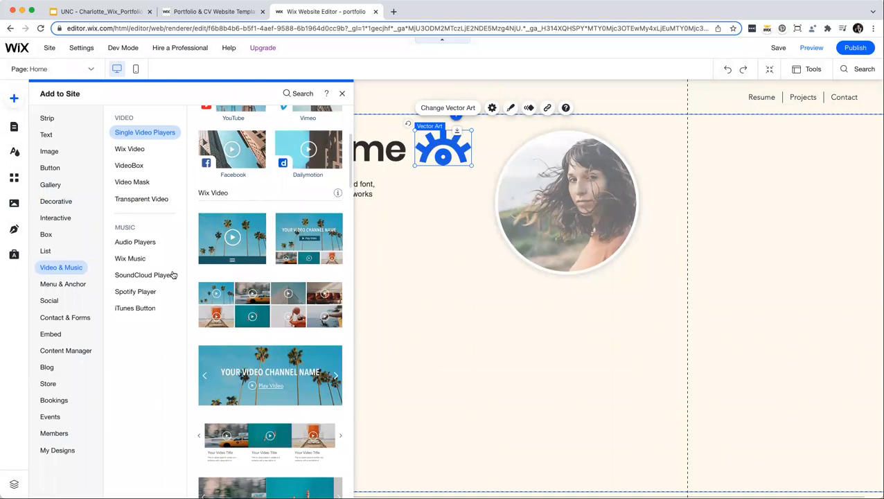
{"action": "left_click", "coordinate": [130, 259]}
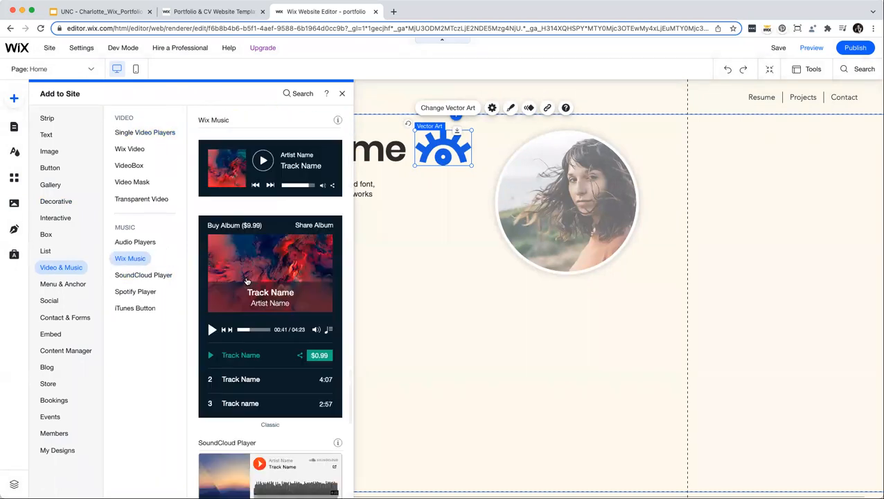
{"action": "scroll", "coordinate": [247, 281], "scroll_direction": "down", "scroll_amount": 7}
{"action": "scroll", "coordinate": [247, 281], "scroll_direction": "down", "scroll_amount": 5}
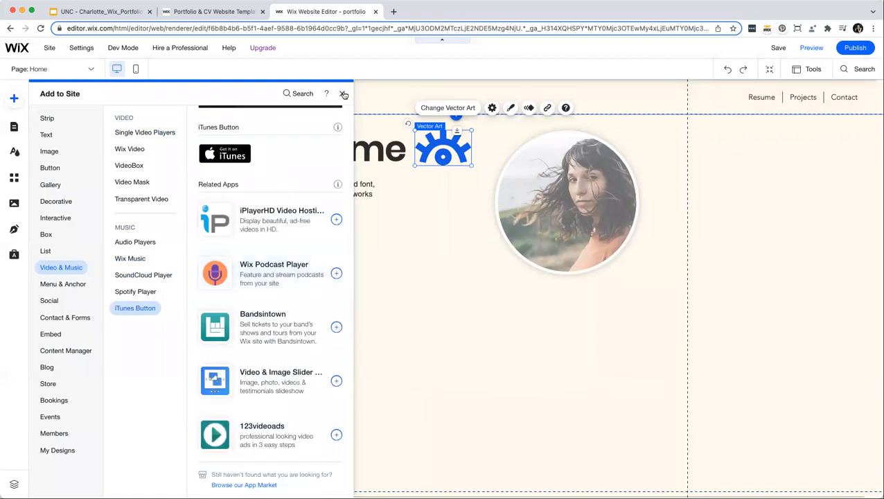
{"action": "left_click", "coordinate": [49, 168]}
Search the App Market for 'instagram' and add the Instagram Feed app to the site.
{"action": "left_click", "coordinate": [14, 180]}
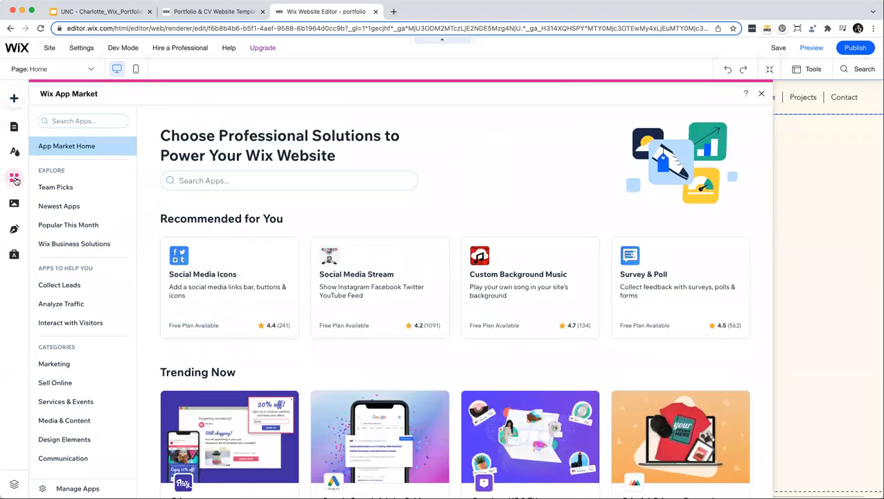
{"action": "scroll", "coordinate": [299, 223], "scroll_direction": "down", "scroll_amount": 2}
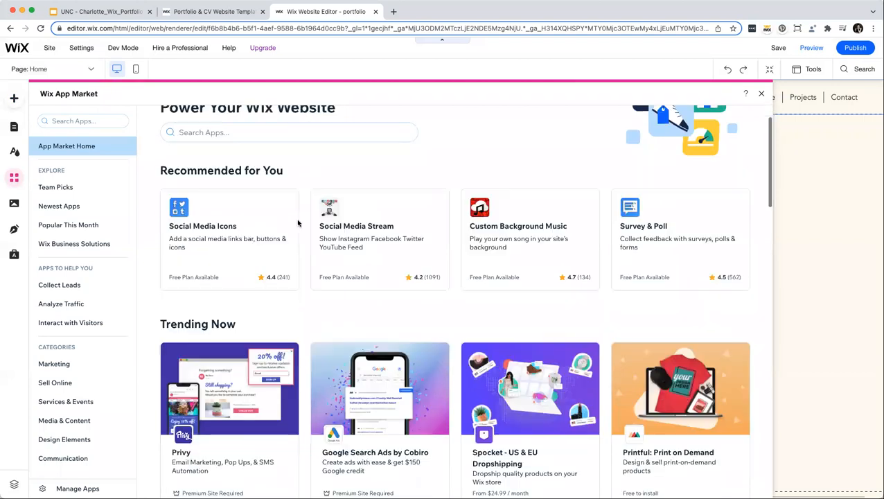
{"action": "scroll", "coordinate": [299, 223], "scroll_direction": "down", "scroll_amount": 1}
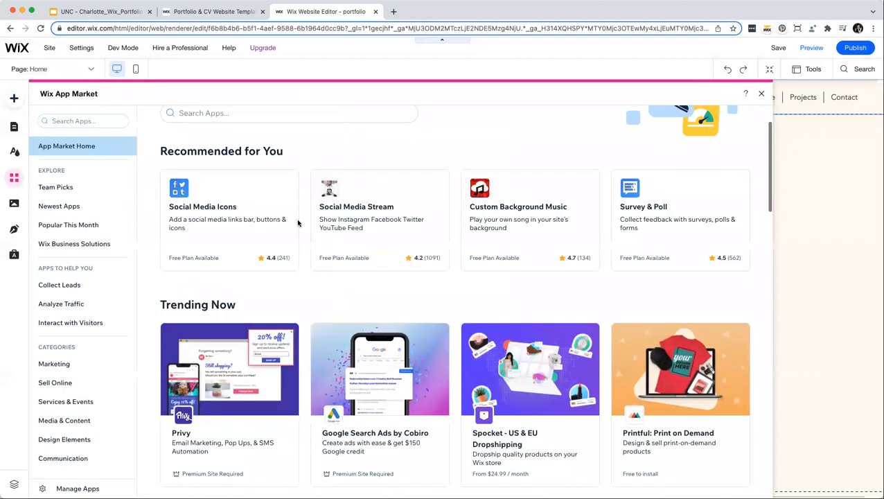
{"action": "scroll", "coordinate": [299, 223], "scroll_direction": "down", "scroll_amount": 3}
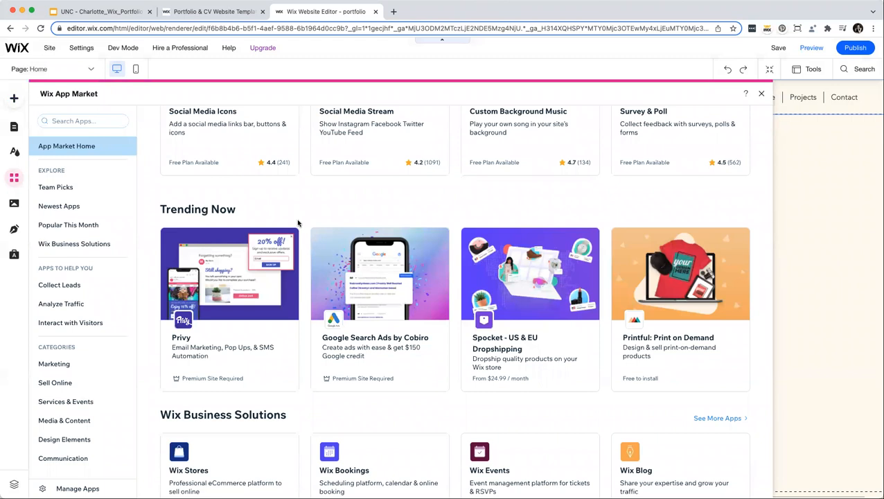
{"action": "left_click", "coordinate": [115, 120]}
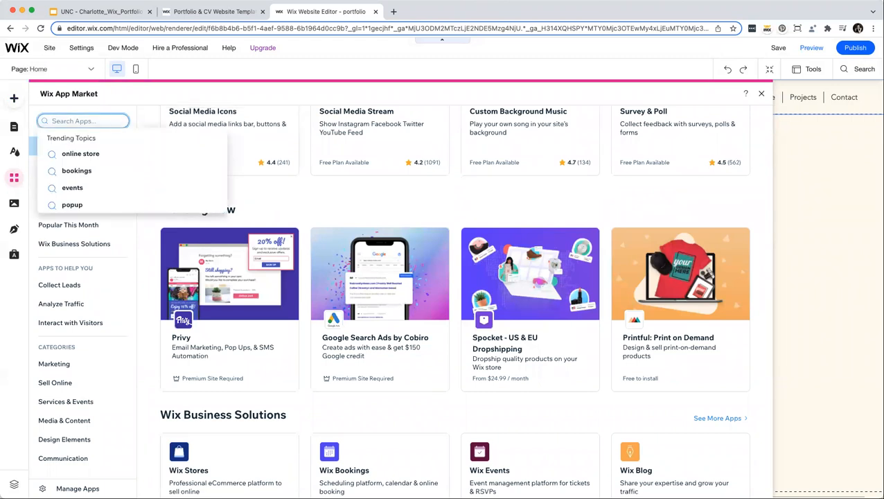
{"action": "type", "text": "instag"}
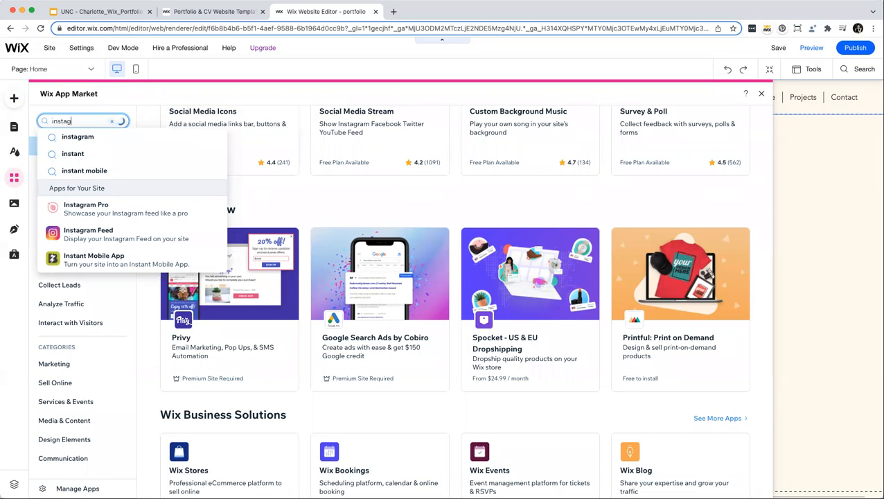
{"action": "type", "text": "ram"}
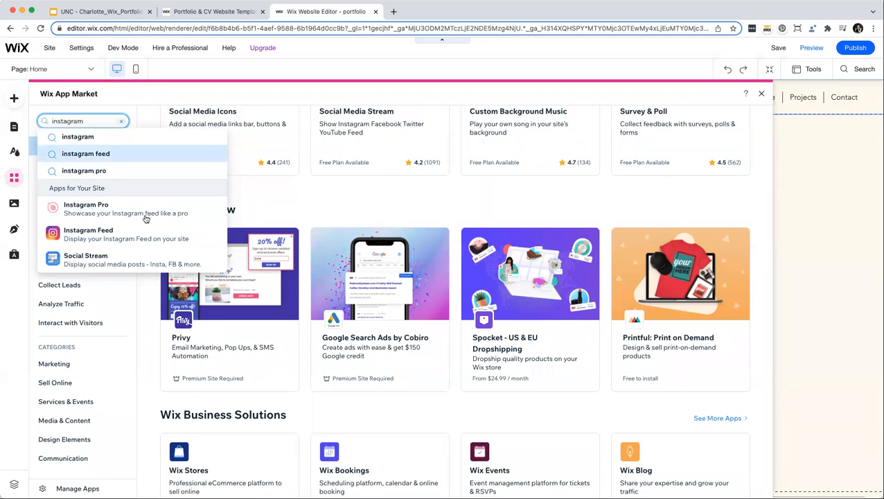
{"action": "left_click", "coordinate": [208, 233]}
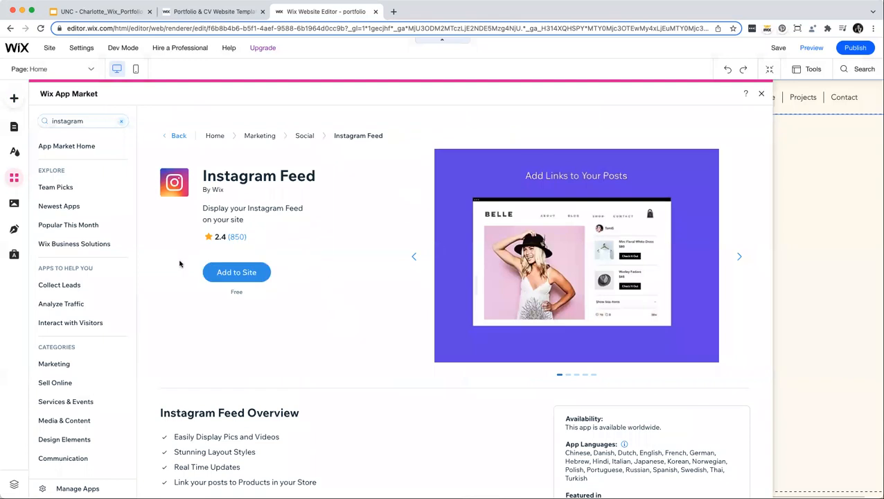
{"action": "left_click", "coordinate": [244, 274]}
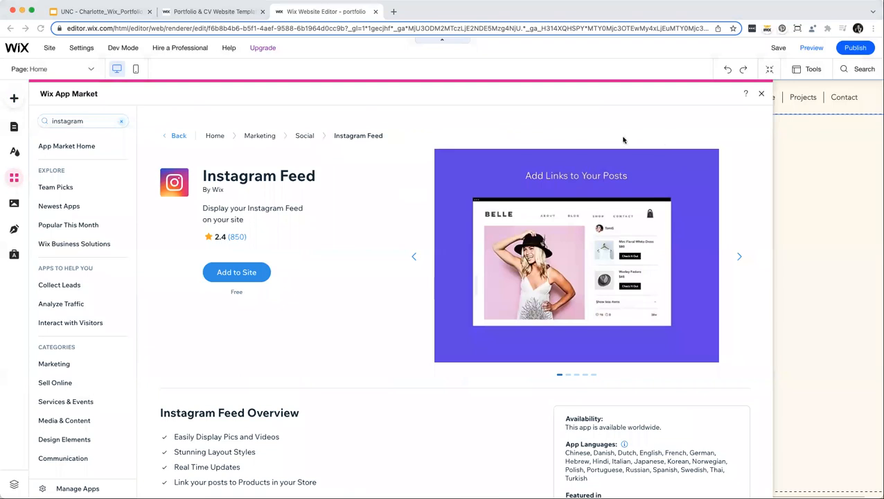
Drag the Instagram Feed widget into place below the social icons.
{"action": "left_click_drag", "start_coordinate": [443, 205], "coordinate": [445, 353]}
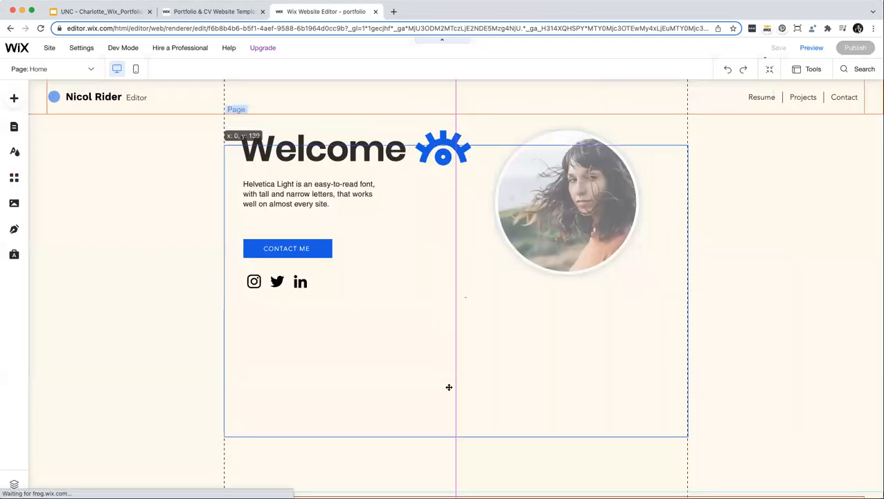
{"action": "left_click_drag", "start_coordinate": [449, 389], "coordinate": [424, 345]}
{"action": "scroll", "coordinate": [475, 327], "scroll_direction": "down", "scroll_amount": 2}
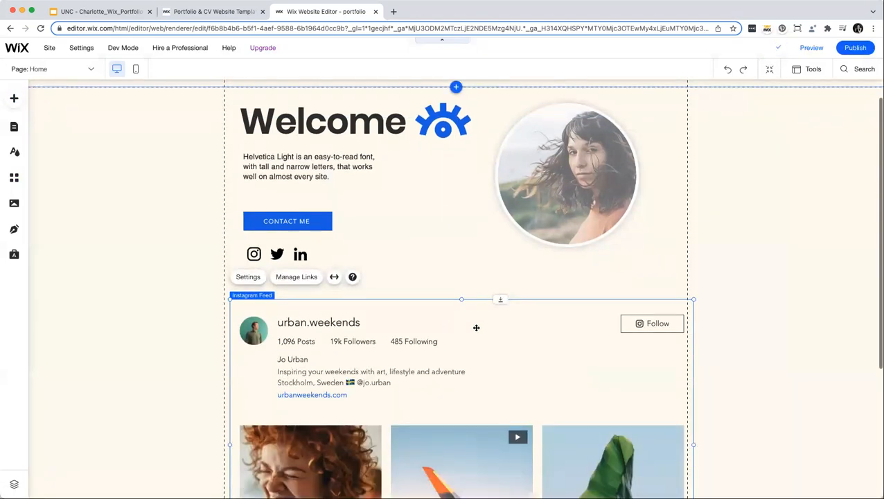
{"action": "scroll", "coordinate": [473, 318], "scroll_direction": "down", "scroll_amount": 5}
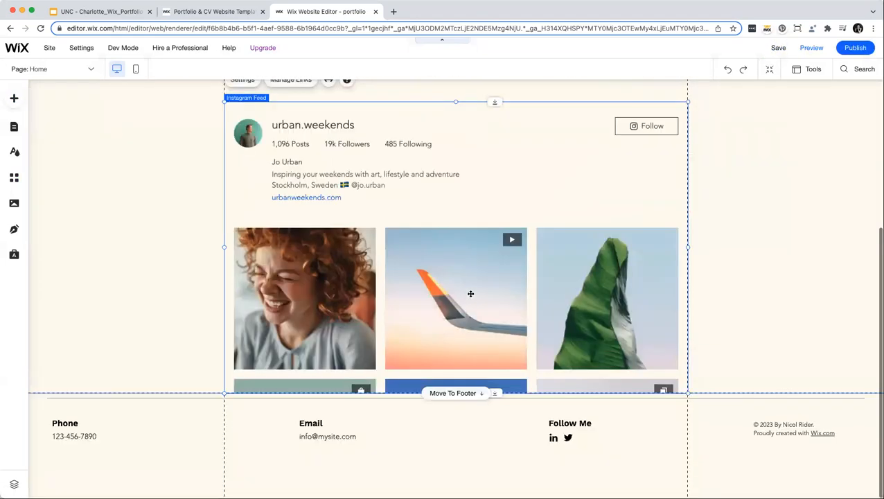
{"action": "scroll", "coordinate": [298, 277], "scroll_direction": "up", "scroll_amount": 2}
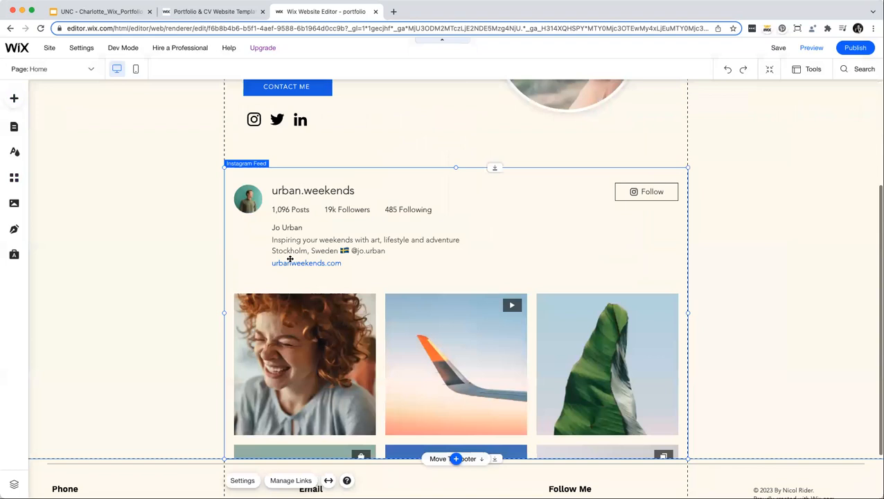
{"action": "scroll", "coordinate": [289, 259], "scroll_direction": "up", "scroll_amount": 1}
Review the feed's Main, Display and Settings tabs, then close the settings panel.
{"action": "left_click", "coordinate": [244, 193]}
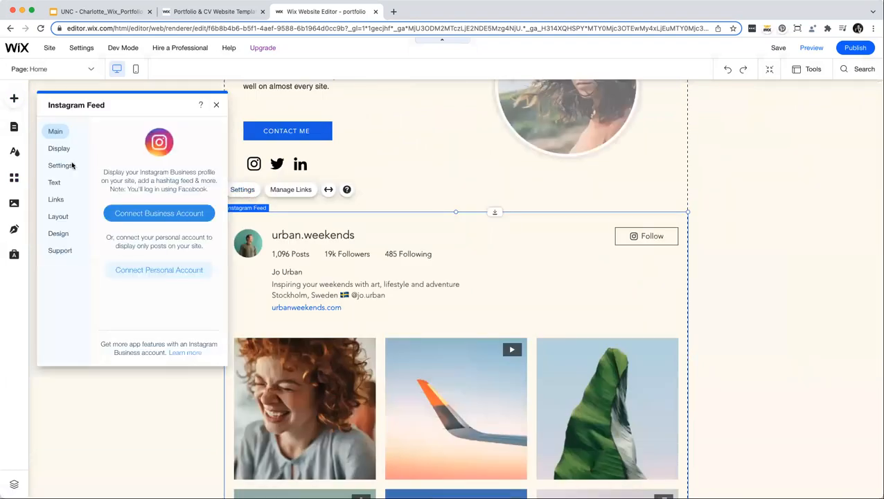
{"action": "left_click", "coordinate": [59, 148]}
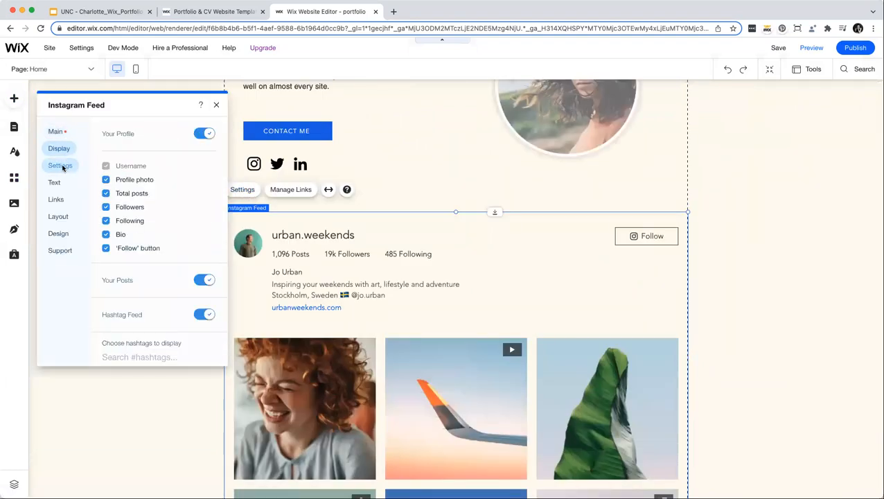
{"action": "left_click", "coordinate": [62, 167]}
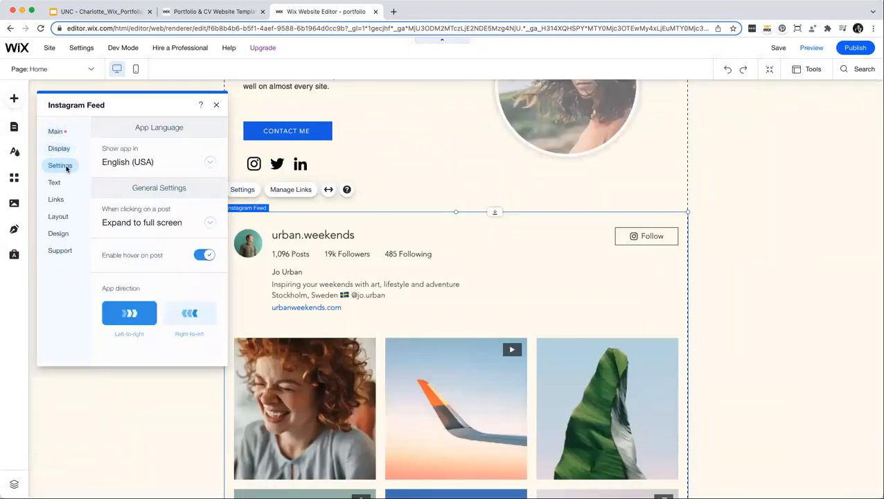
{"action": "left_click", "coordinate": [216, 105]}
{"action": "left_click", "coordinate": [167, 197]}
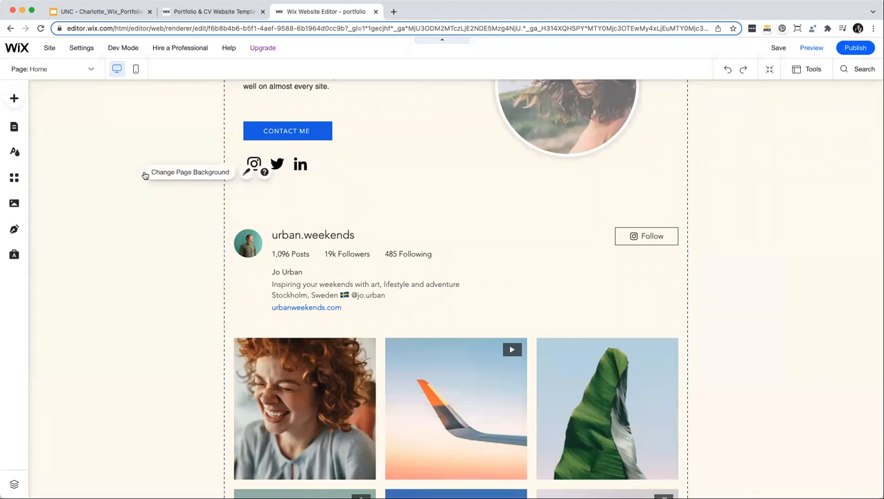
{"action": "scroll", "coordinate": [137, 175], "scroll_direction": "up", "scroll_amount": 3}
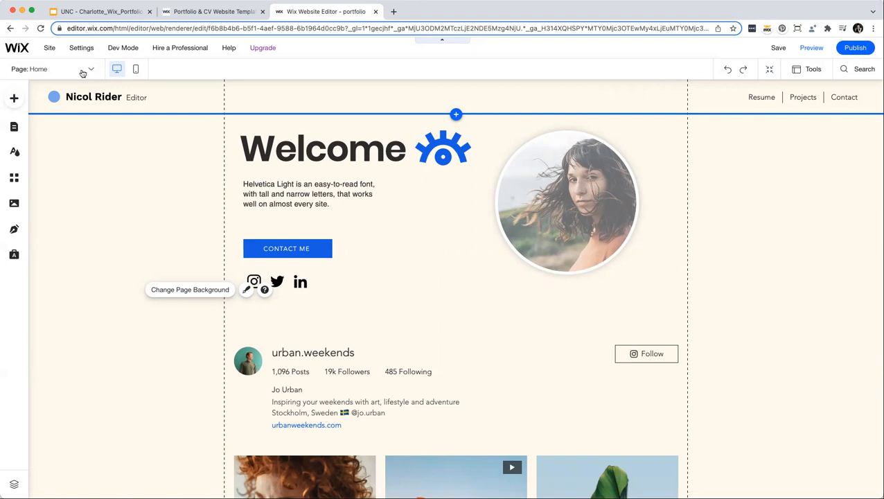
Choose My Dashboard from the Site menu to open it in a new tab.
{"action": "mouse_move", "coordinate": [74, 48]}
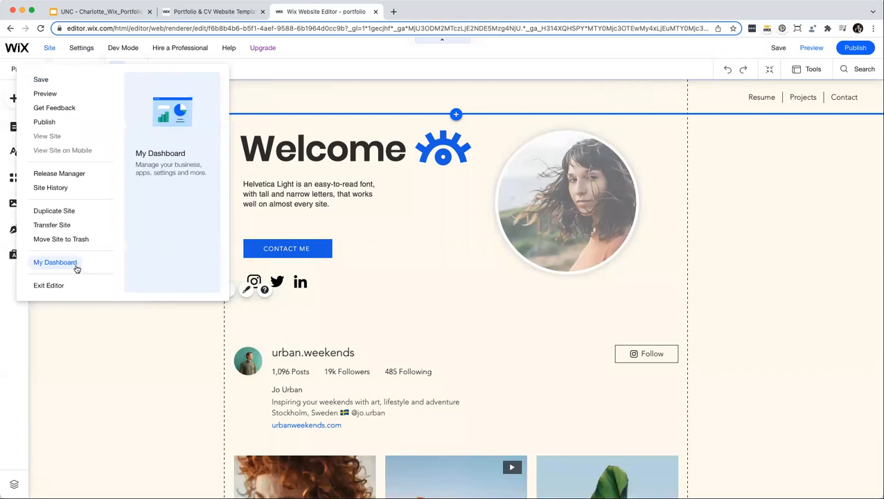
{"action": "left_click", "coordinate": [77, 264]}
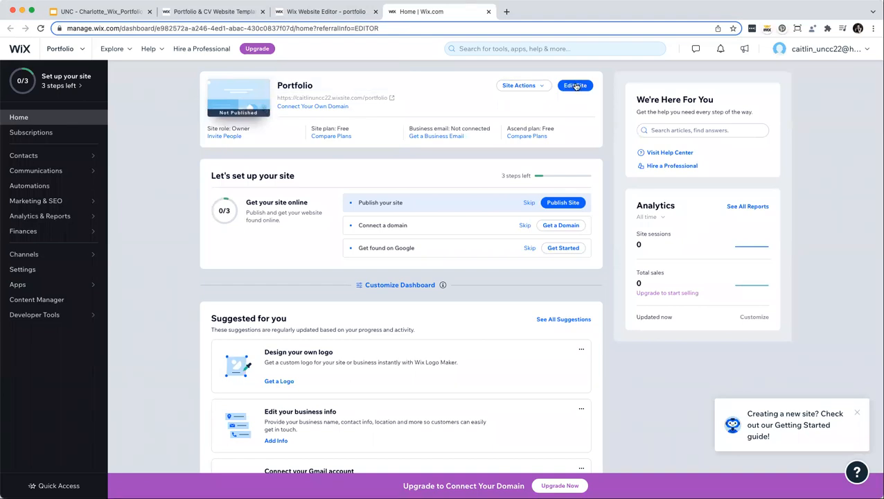
Check the Site Actions list, then go to Marketing & SEO's Marketing Home page.
{"action": "left_click", "coordinate": [519, 86]}
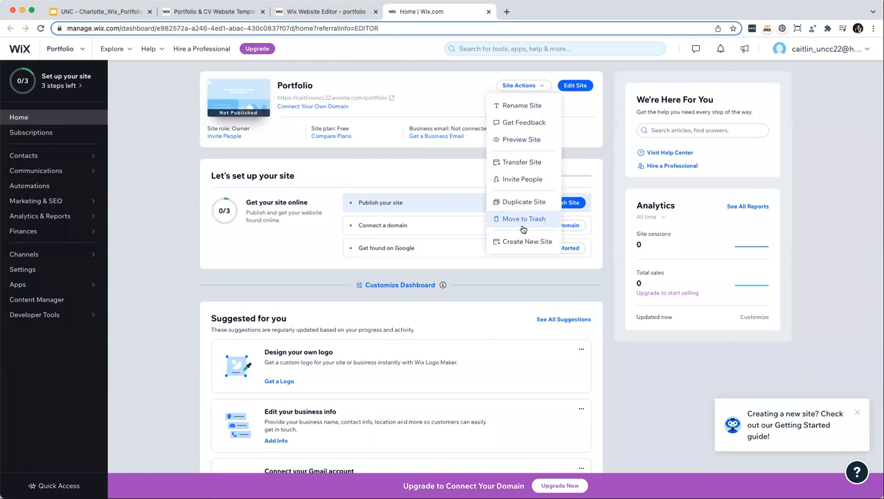
{"action": "left_click", "coordinate": [159, 184]}
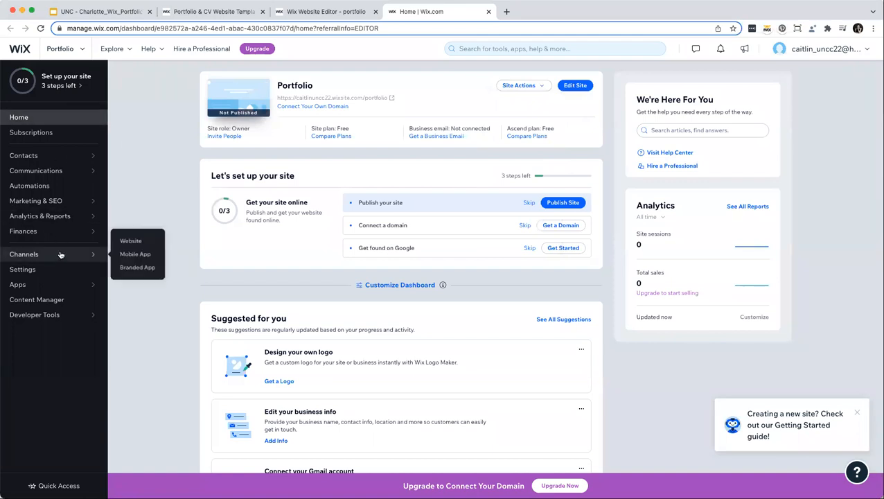
{"action": "mouse_move", "coordinate": [55, 232]}
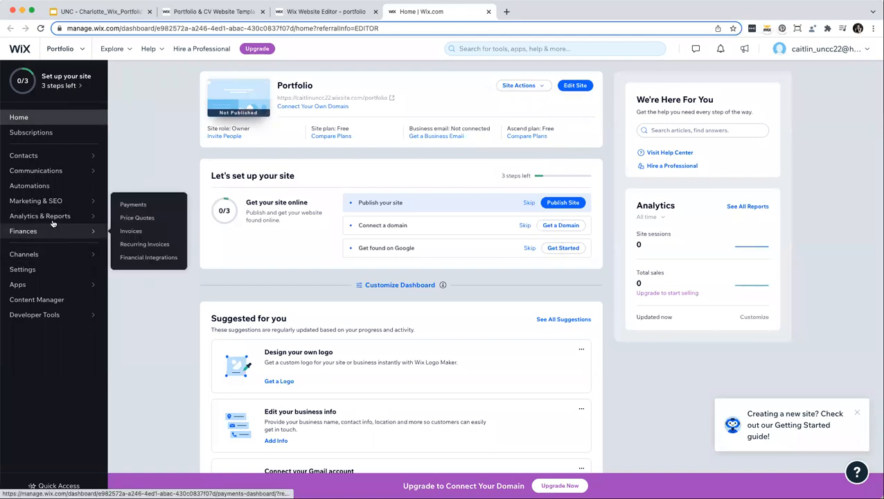
{"action": "mouse_move", "coordinate": [52, 215]}
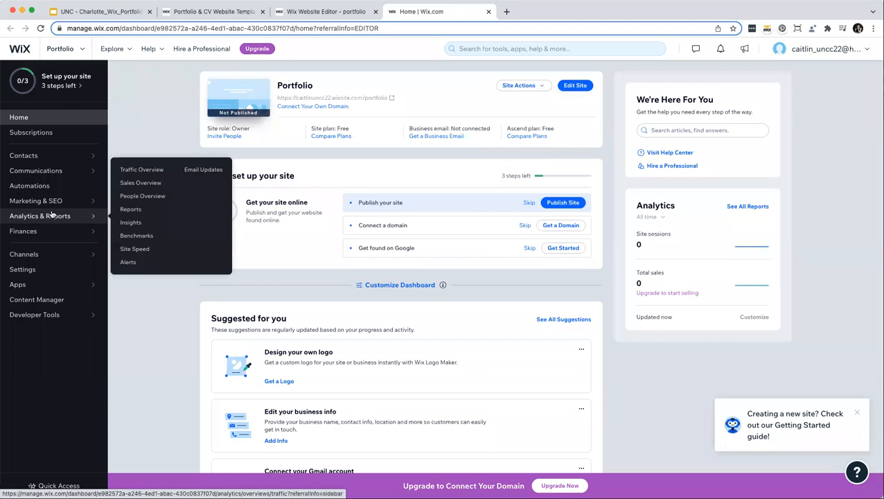
{"action": "left_click", "coordinate": [52, 201]}
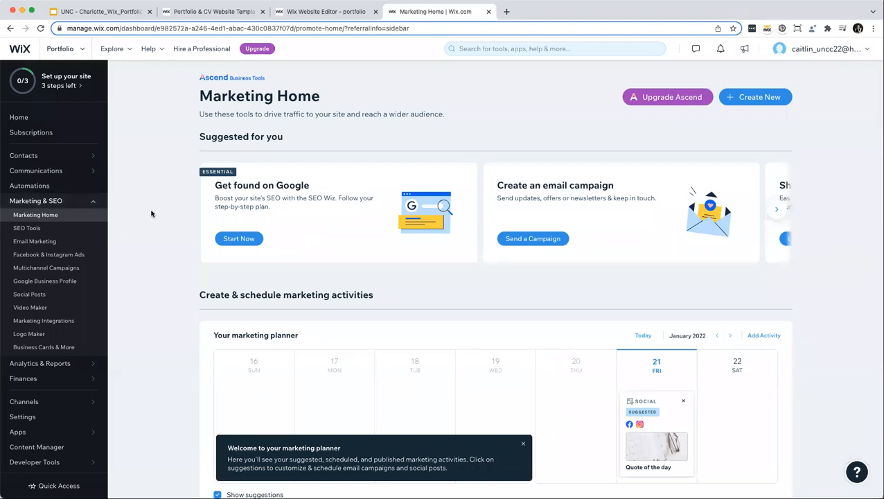
Launch the Get found on Google SEO plan from the Marketing Home suggestion card.
{"action": "triple_click", "coordinate": [350, 206]}
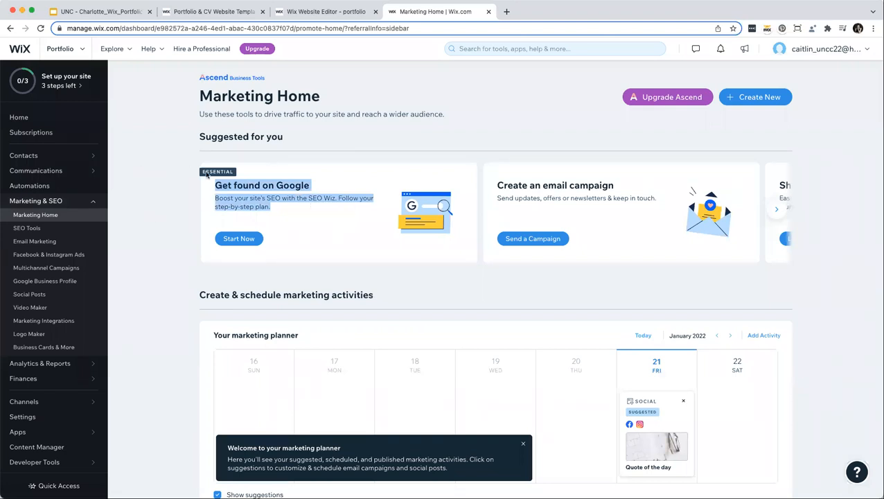
{"action": "left_click", "coordinate": [296, 221]}
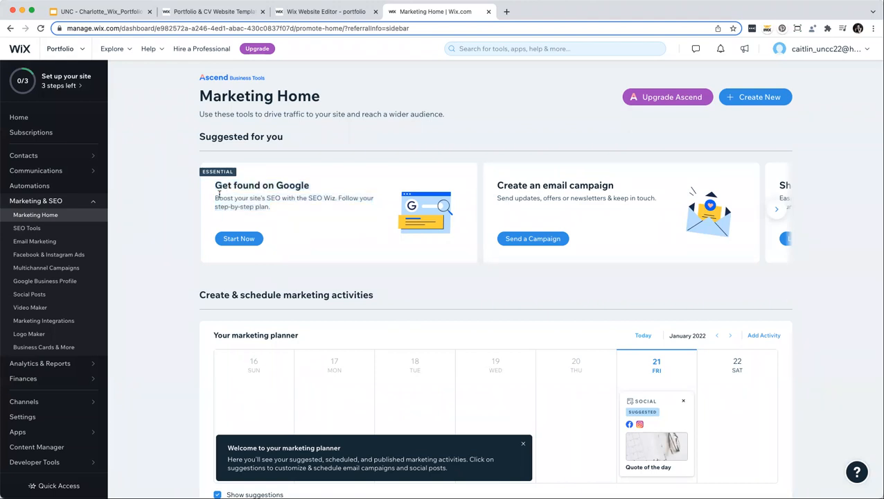
{"action": "left_click", "coordinate": [234, 242]}
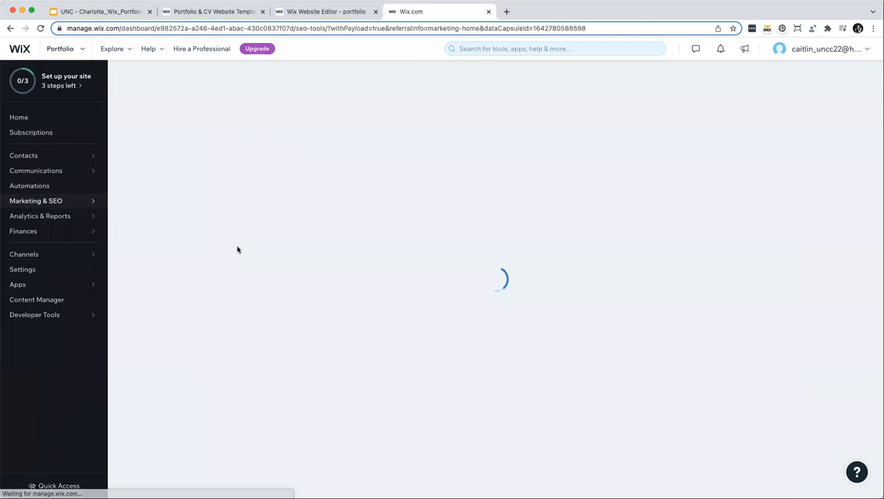